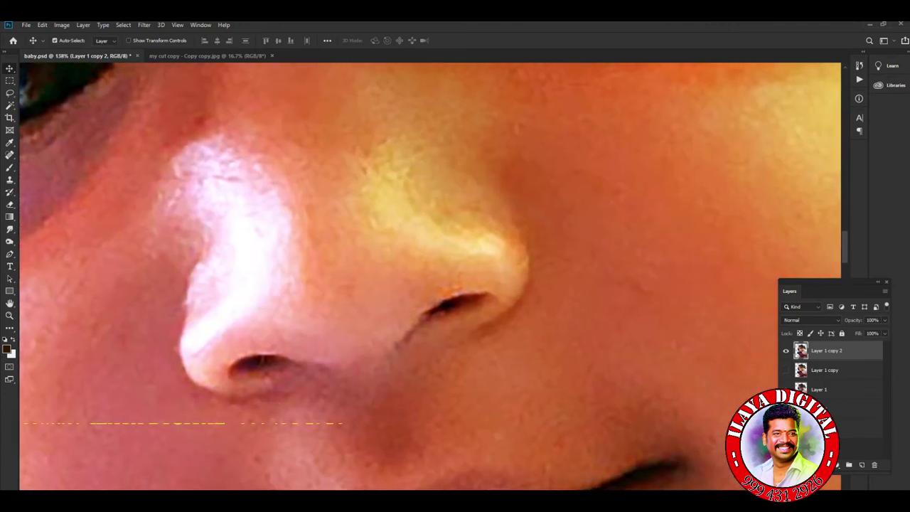
- Rotate the canvas view to 15° and examine the child's nose and surrounding face at several zoom levels
key(h)
key(space)
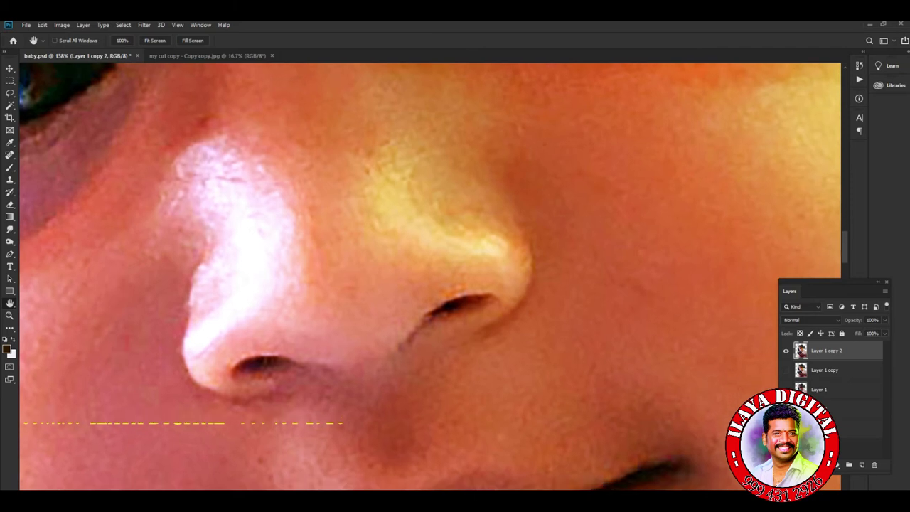
key(r)
drag(462, 177, 511, 204)
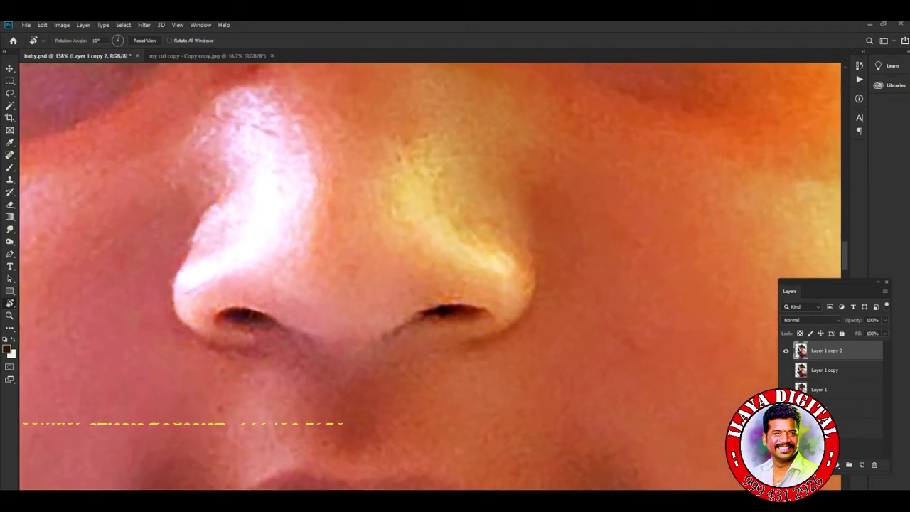
key(ctrl+plus)
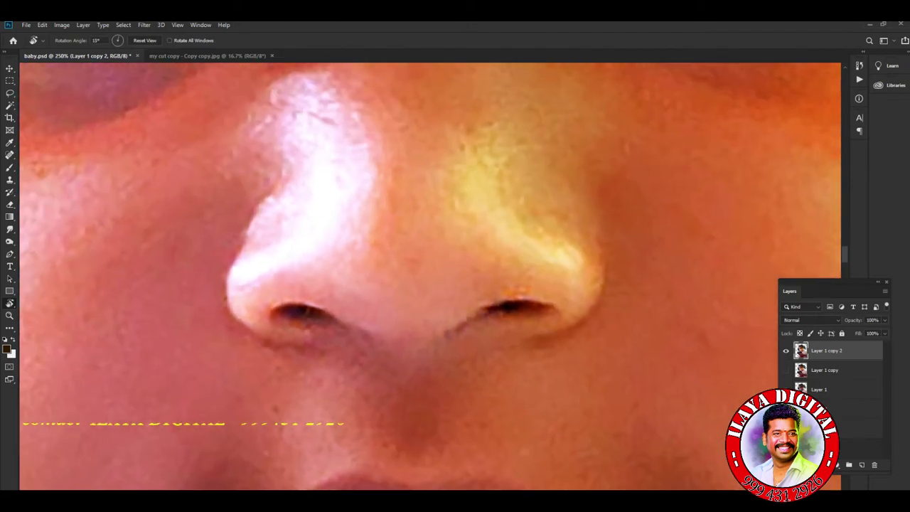
key(ctrl+minus)
scroll(430, 276, up, 2)
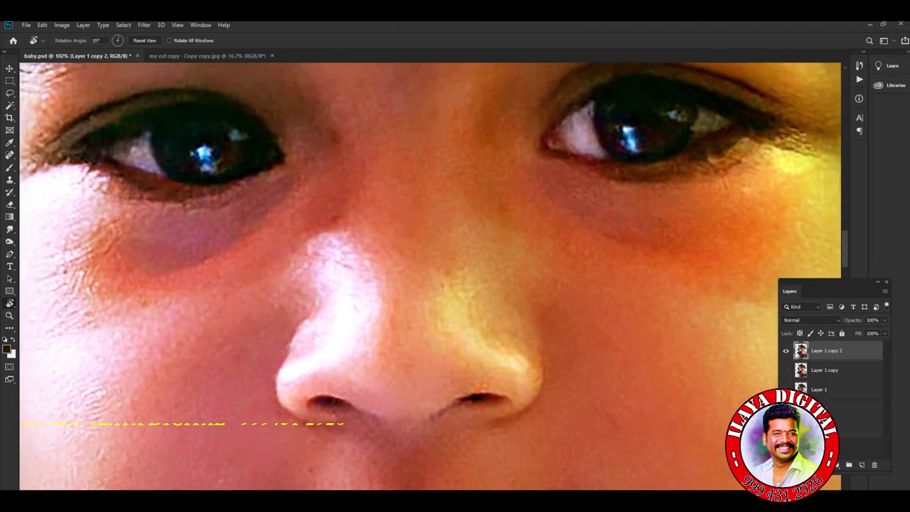
scroll(430, 277, up, 1)
scroll(440, 377, up, 1)
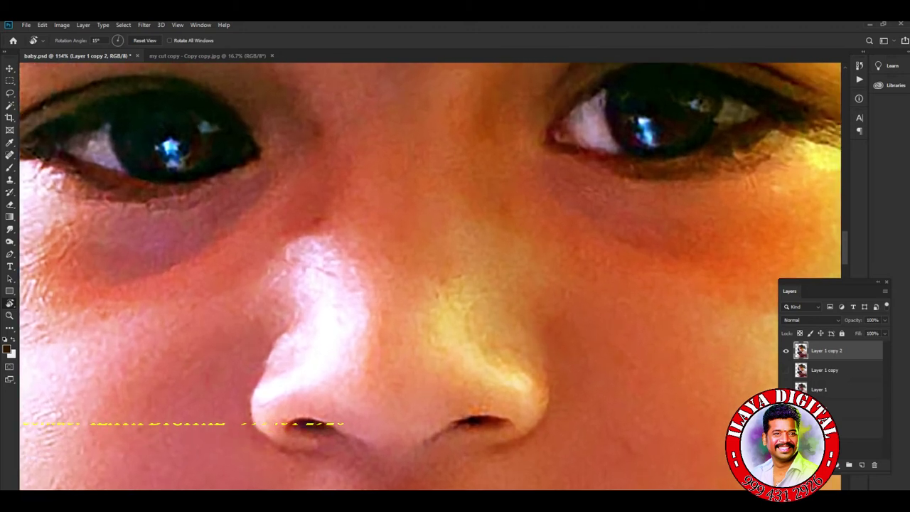
key(b)
scroll(432, 277, up, 1)
scroll(430, 277, down, 4)
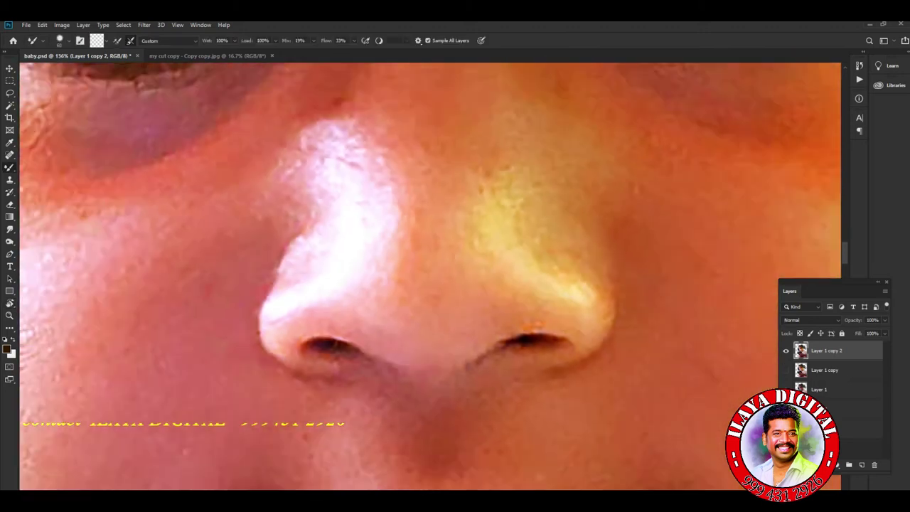
scroll(466, 304, up, 5)
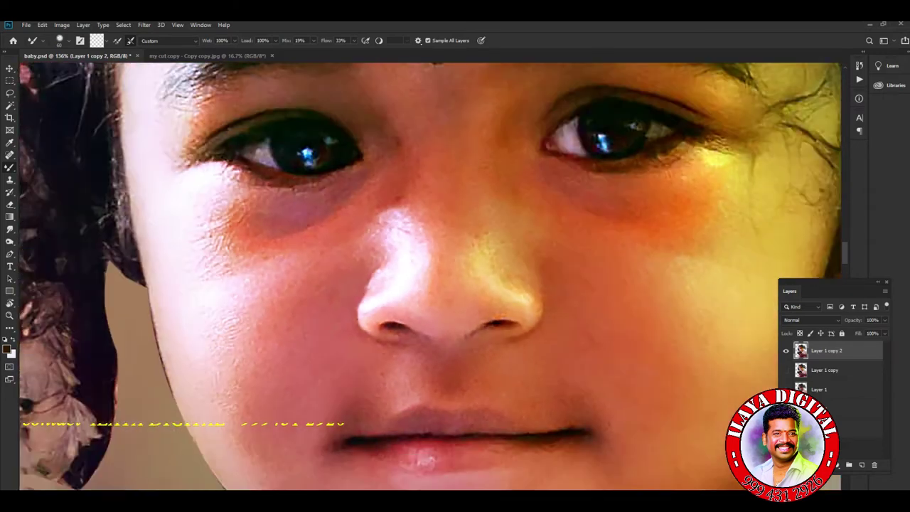
- With the canvas rotated to 1°, smooth the skin around both nostrils and the nose tip using the Mixer Brush without Sample All Layers
key(r)
drag(427, 280, 430, 276)
scroll(470, 335, up, 3)
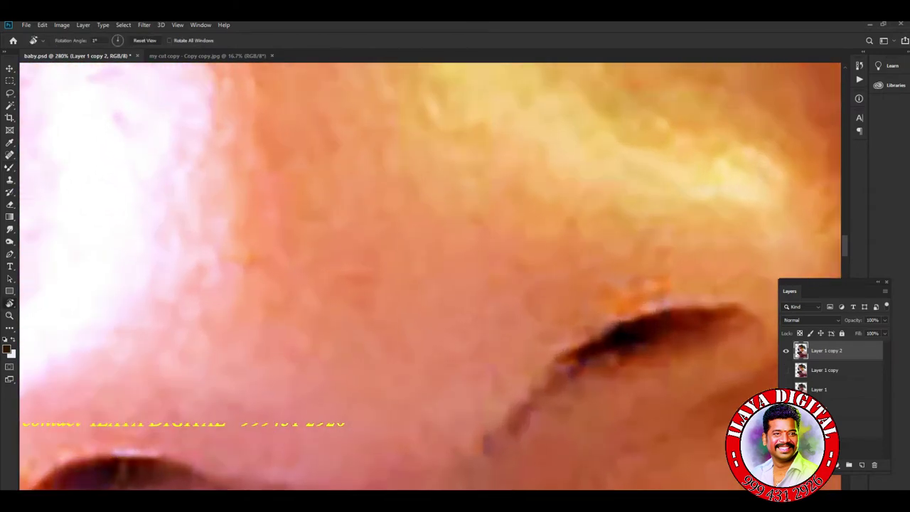
scroll(430, 277, down, 3)
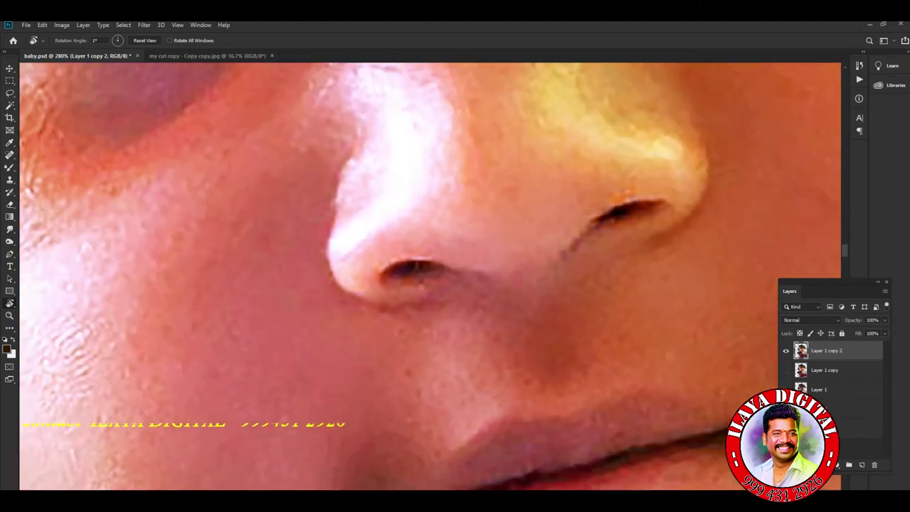
scroll(427, 277, up, 2)
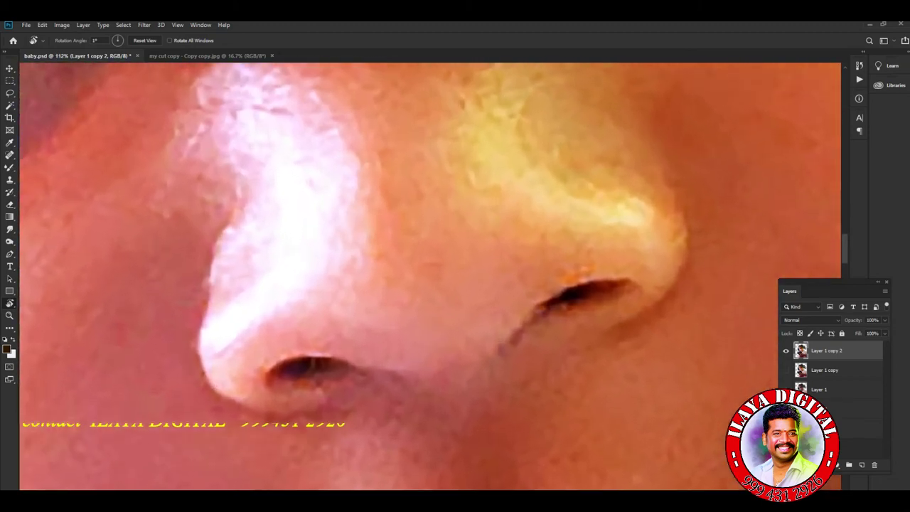
scroll(426, 278, up, 1)
click(9, 229)
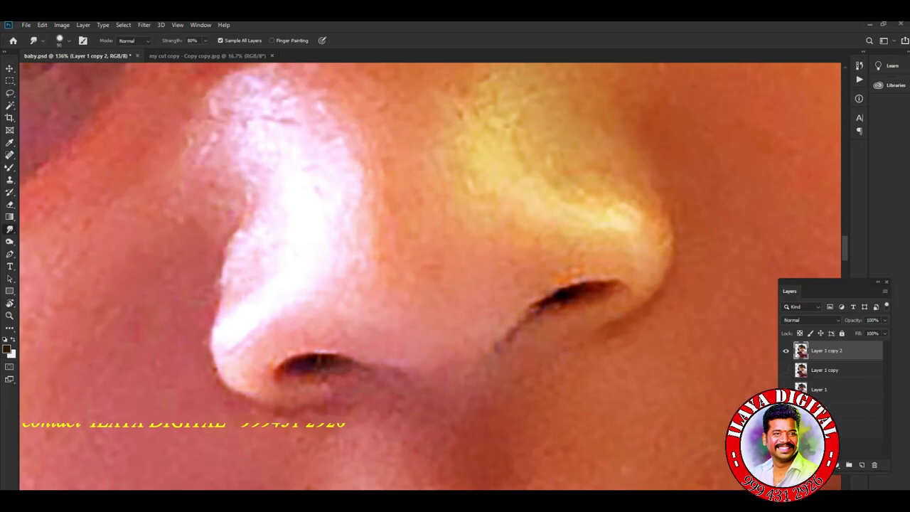
key(b)
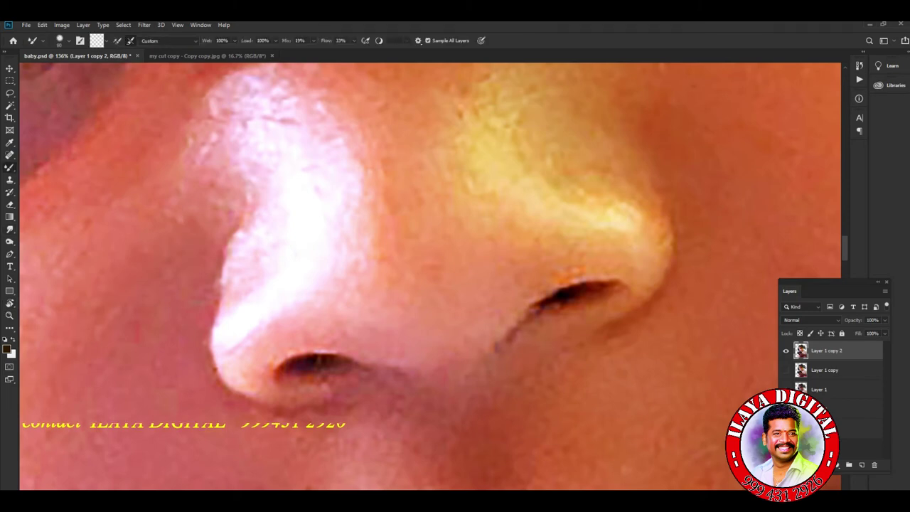
key(F5)
key(F5)
key(F5)
key(F5)
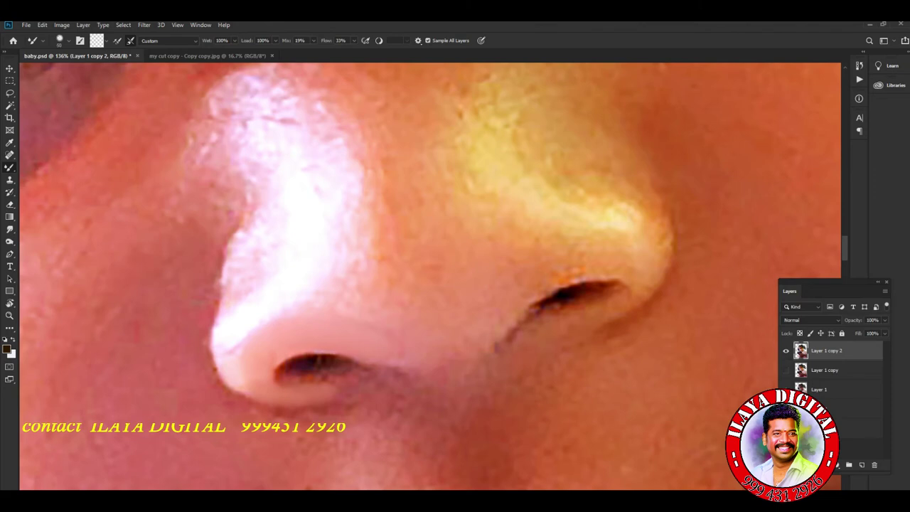
key(bracketright)
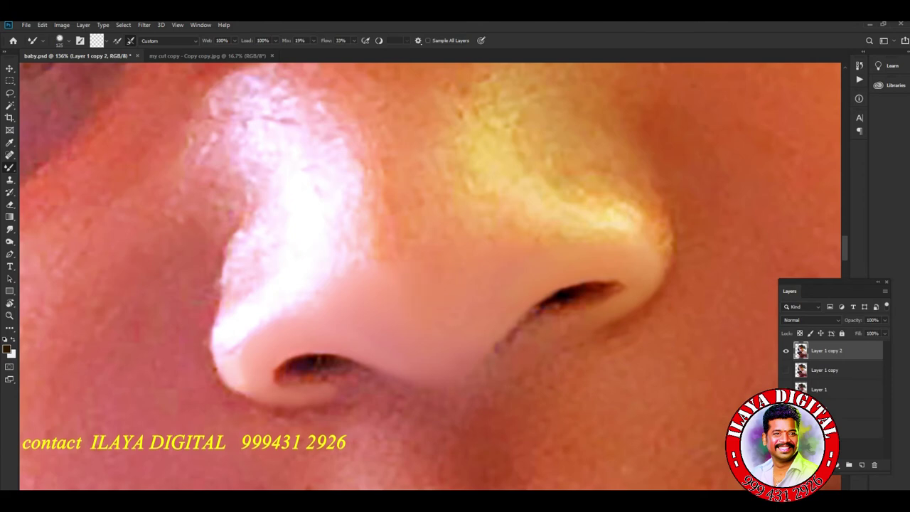
- Blend the centre of the nose and the yellow highlight on its right side into smooth paint with the Mixer Brush
scroll(430, 277, down, 5)
scroll(430, 276, up, 5)
scroll(430, 276, up, 3)
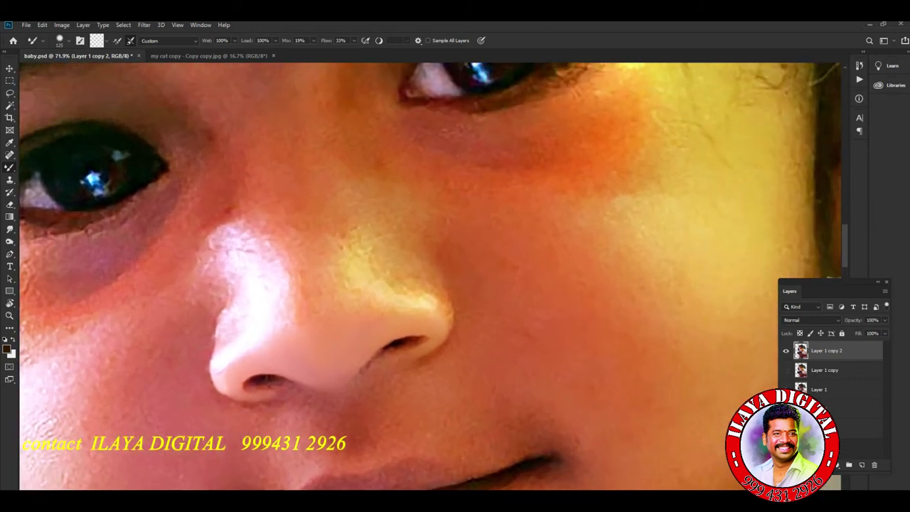
scroll(430, 277, down, 3)
scroll(430, 277, up, 3)
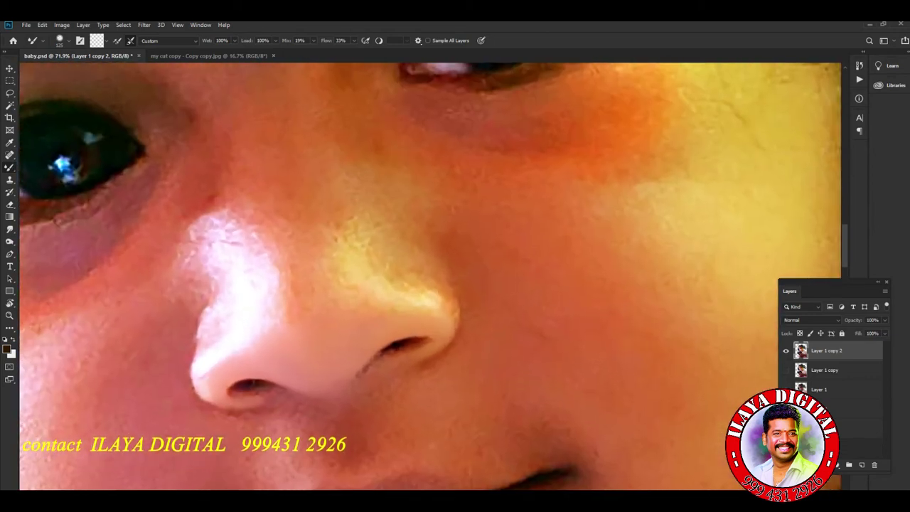
scroll(430, 277, up, 1)
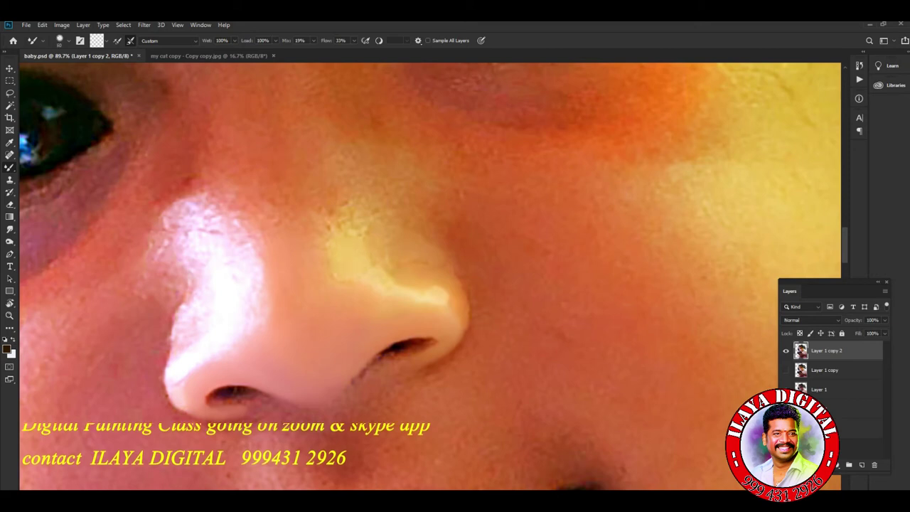
- Adjust the Mixer Brush size and smooth the skin texture along the nose bridge above the highlights
key(bracketright)
key(bracketright)
key(bracketright)
key(bracketright)
key(bracketright)
key(bracketleft)
key(bracketleft)
key(bracketleft)
key(bracketleft)
key(bracketleft)
key(bracketleft)
key(bracketright)
key(bracketright)
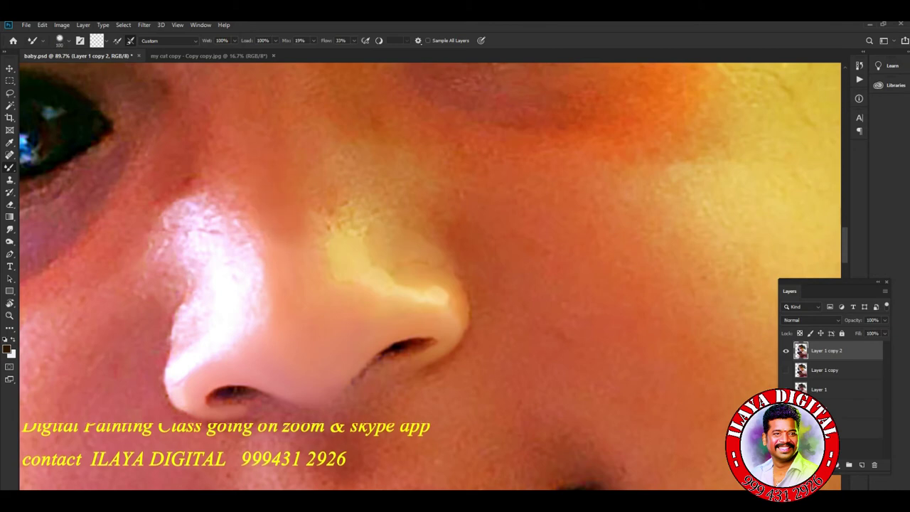
- Blend the upper edge of the yellow highlight into the nose bridge with the Mixer Brush at up to 125 px
key(bracketright)
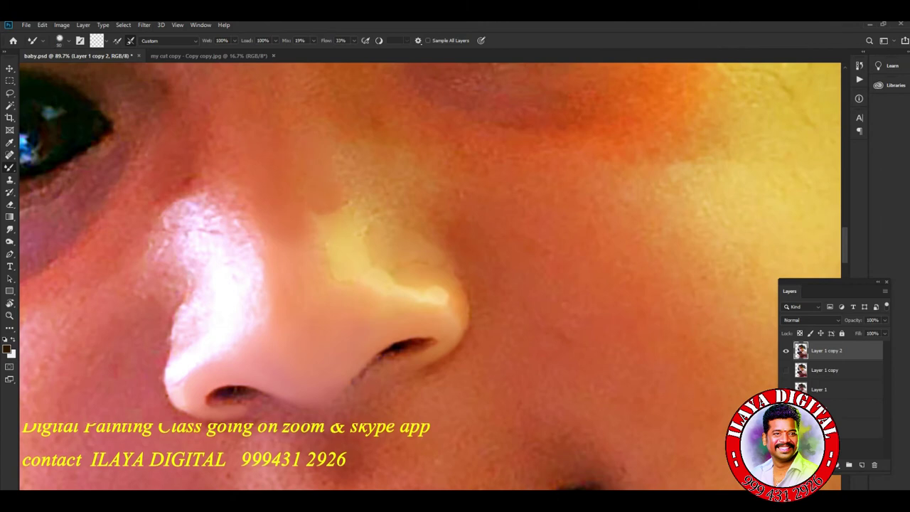
drag(350, 217, 375, 206)
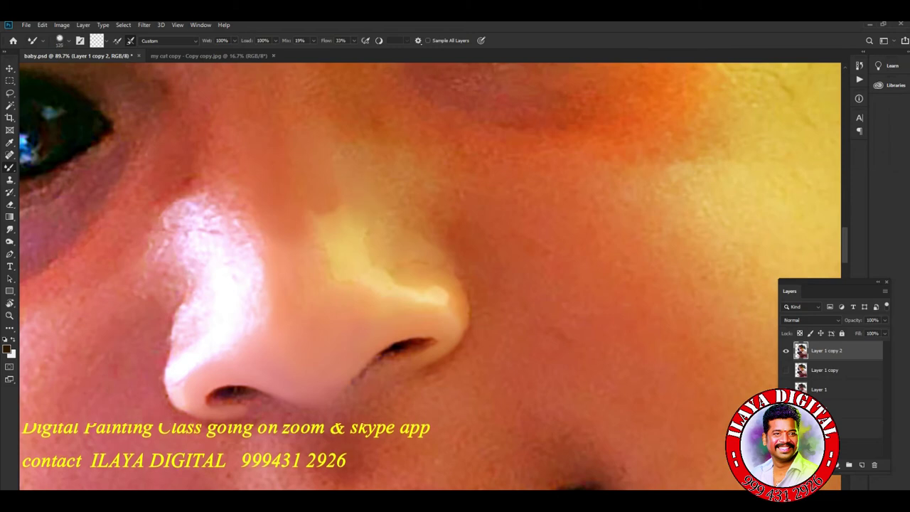
mouse_move(279, 224)
mouse_down()
mouse_move(274, 200)
mouse_move(290, 227)
mouse_up()
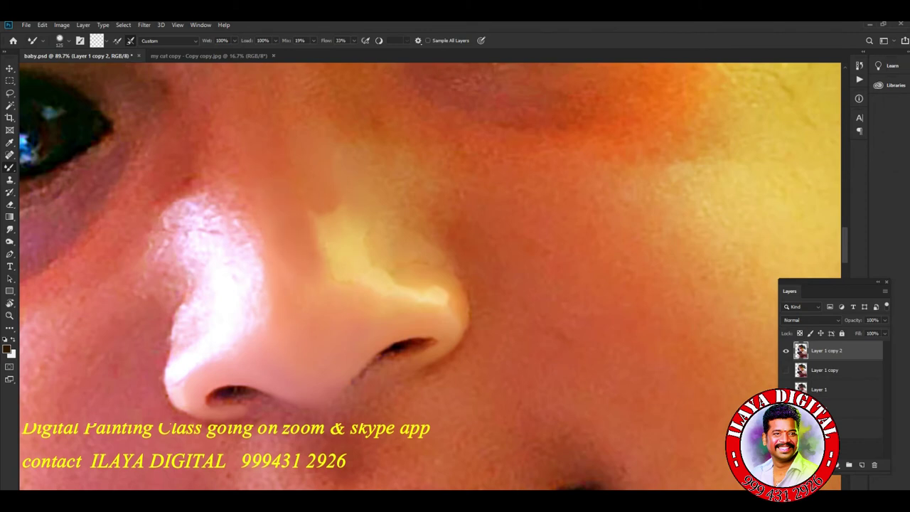
- Reduce the Mixer Brush size and smooth the white highlight along the left side of the nose
key(bracketleft)
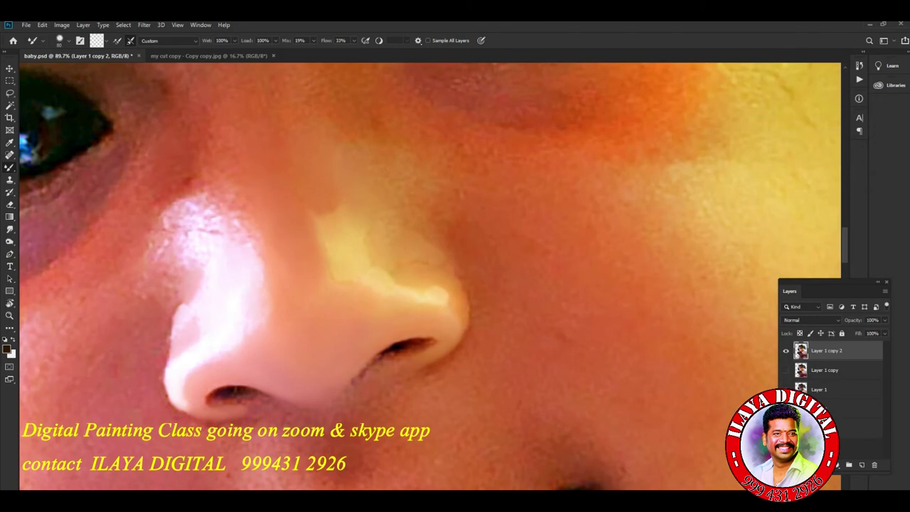
key(bracketleft)
key(bracketleft)
mouse_move(255, 233)
mouse_down()
mouse_move(252, 256)
mouse_move(210, 232)
mouse_up()
click(256, 258)
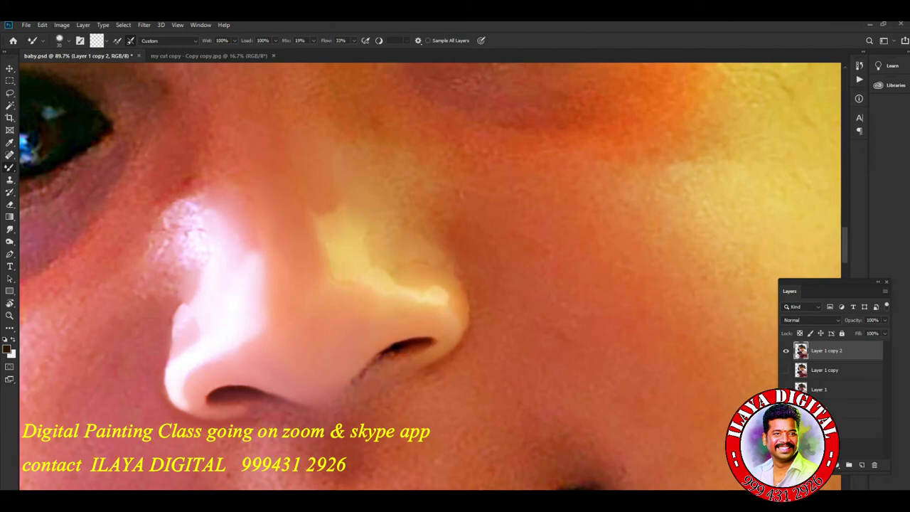
- Define the dark crease and upper edge of the right nostril with a small Mixer Brush
drag(382, 349, 344, 396)
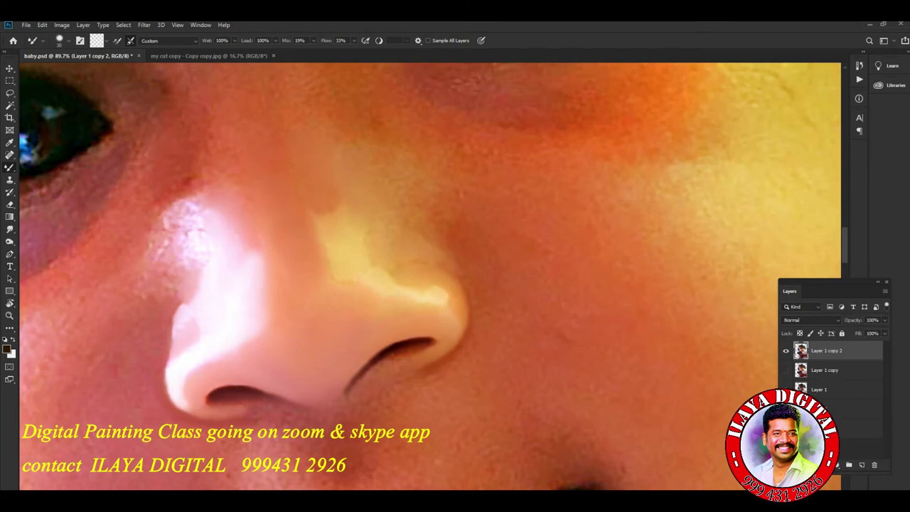
scroll(427, 277, down, 5)
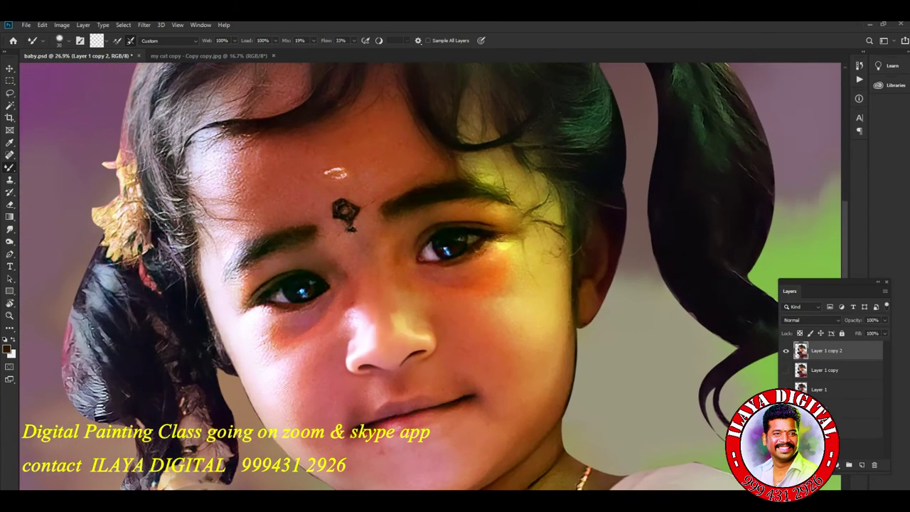
scroll(427, 277, up, 2)
scroll(420, 370, up, 3)
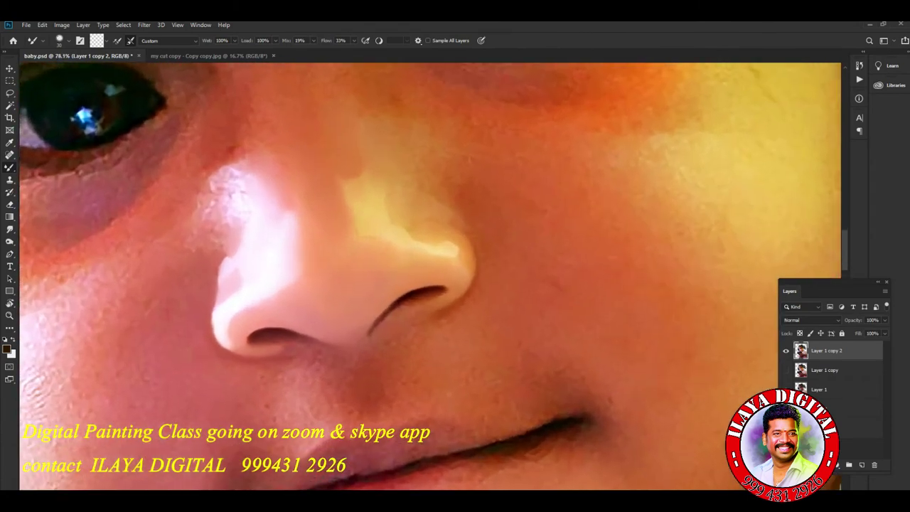
scroll(404, 352, up, 4)
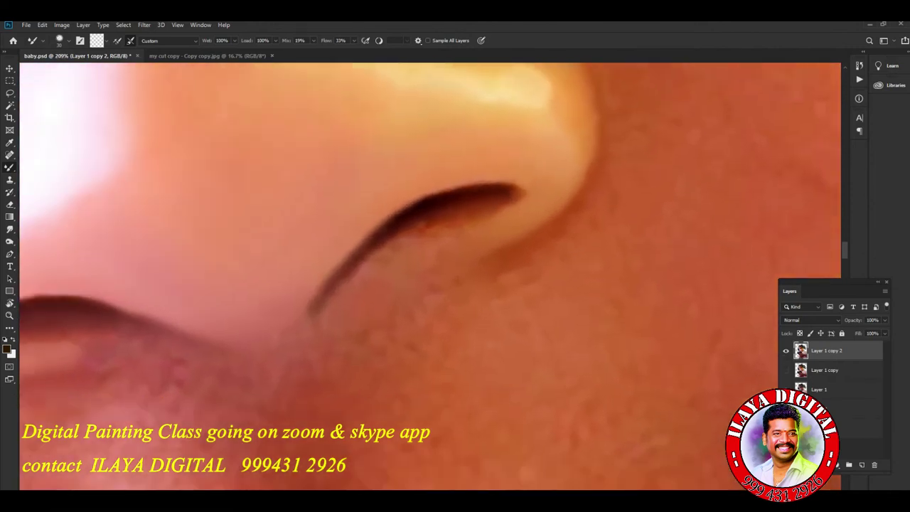
drag(426, 284, 551, 246)
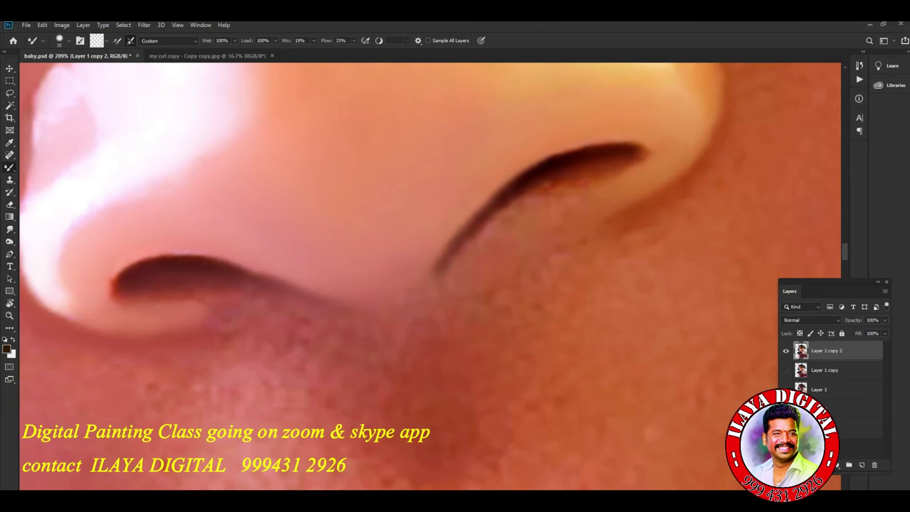
drag(580, 147, 626, 142)
- Set the brush mix to 32% and deepen the dark rim and crease of the right nostril
click(313, 40)
drag(313, 51, 320, 51)
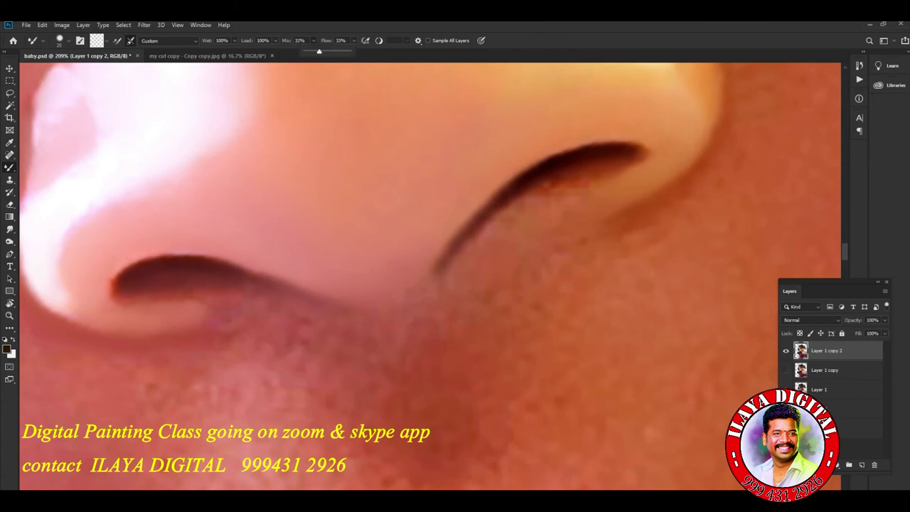
drag(610, 141, 629, 147)
click(466, 225)
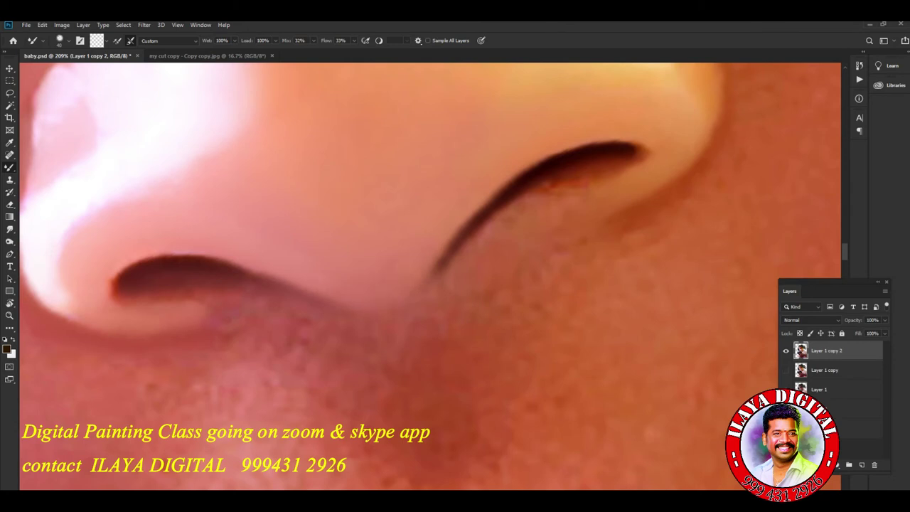
- Blend the orange patch and skin beneath the right nostril and clean up the left nostril's outer corner
drag(544, 186, 558, 189)
drag(546, 188, 534, 194)
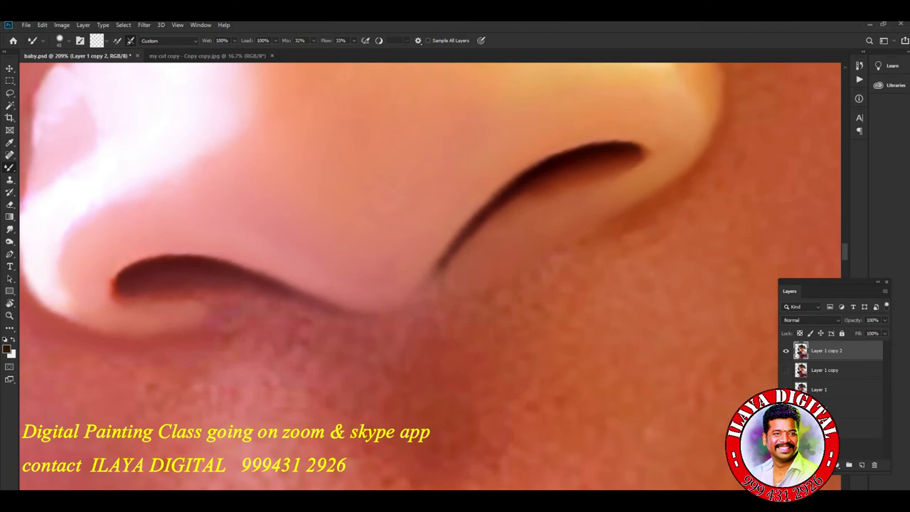
mouse_move(116, 273)
mouse_down()
mouse_move(125, 297)
mouse_move(111, 296)
mouse_up()
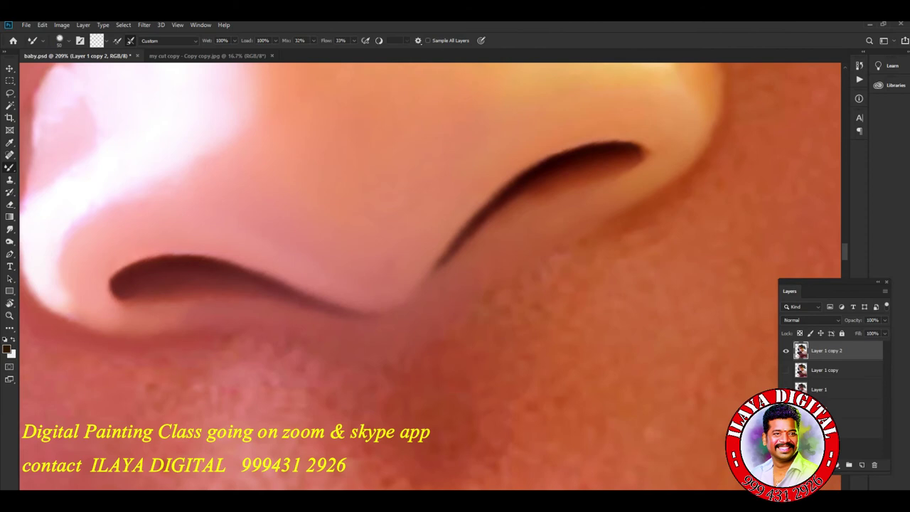
- Blend the skin along the right nostril's lower edge at 74% mix, and reduce the mix to 34%
drag(314, 41, 332, 51)
drag(526, 199, 483, 233)
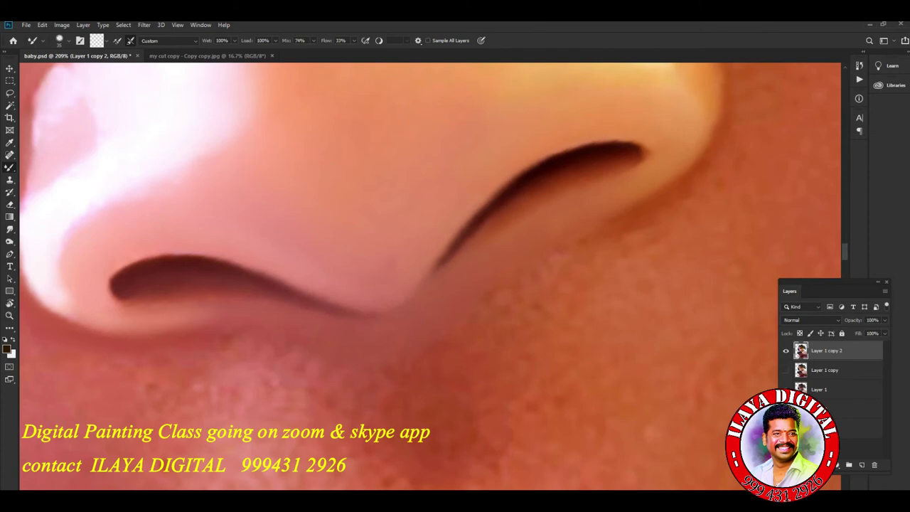
scroll(426, 277, down, 3)
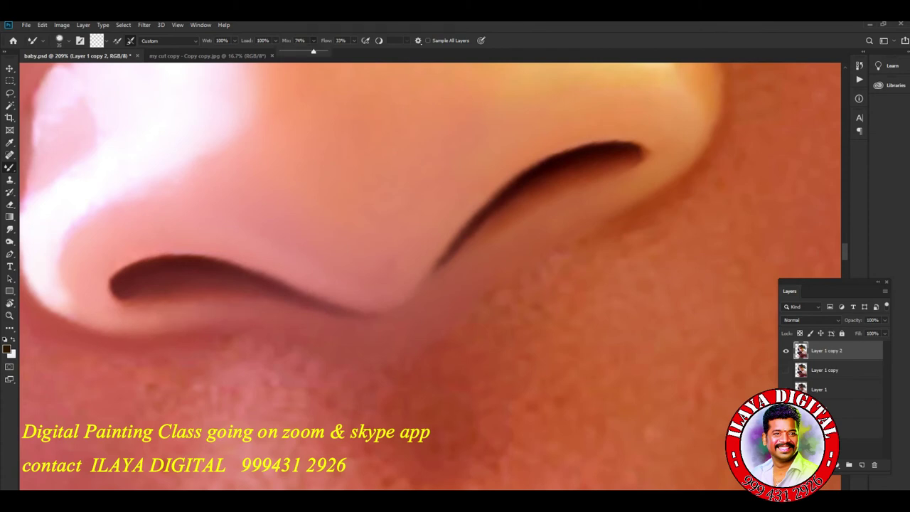
scroll(426, 277, up, 1)
scroll(418, 301, down, 2)
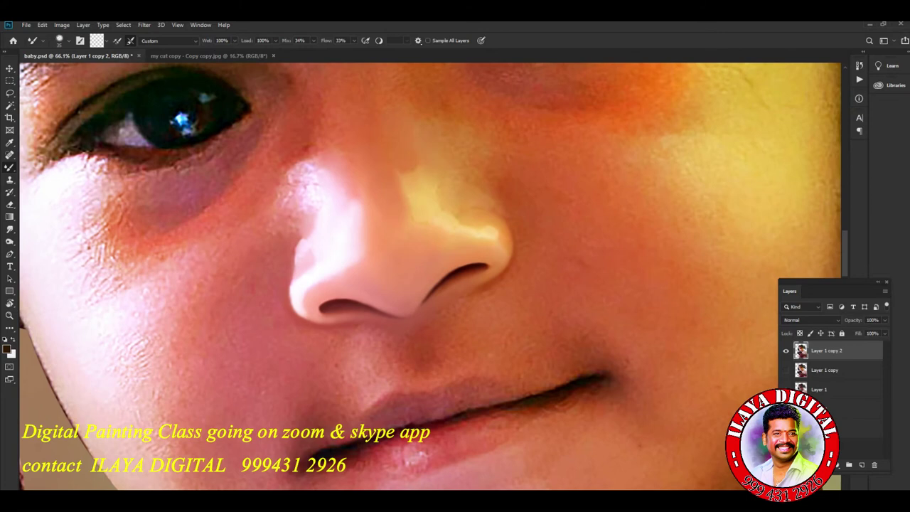
- Blend the skin between the eyebrows and beside the left eye's inner corner with the Mixer Brush at 34% mix
scroll(419, 284, down, 3)
scroll(419, 285, up, 2)
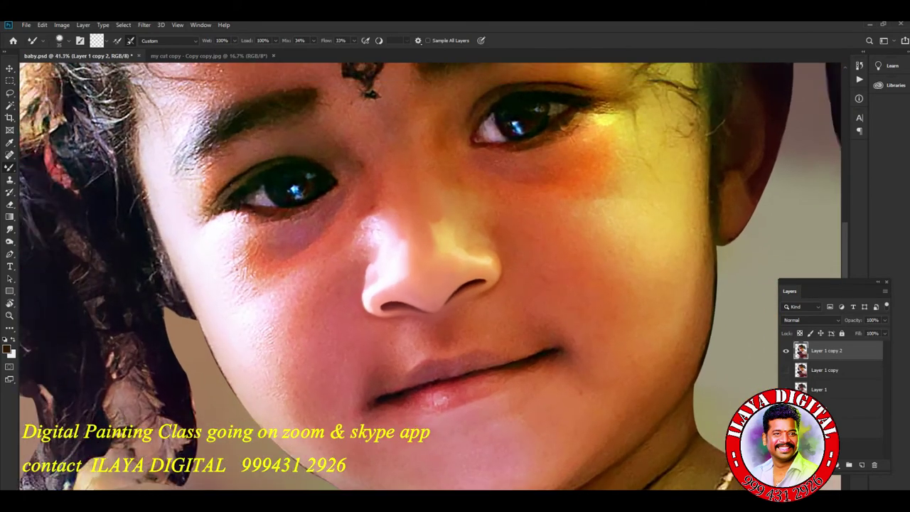
scroll(501, 298, up, 2)
scroll(500, 298, up, 3)
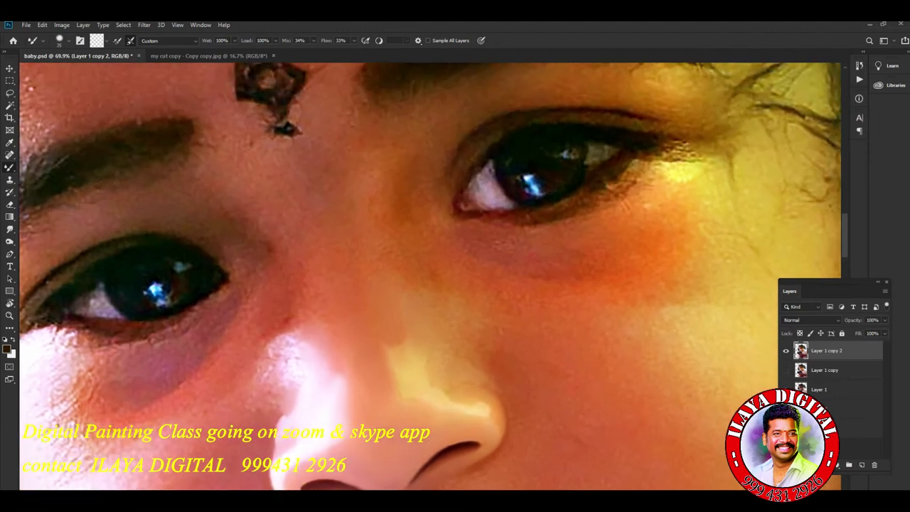
scroll(420, 284, down, 2)
scroll(419, 284, up, 2)
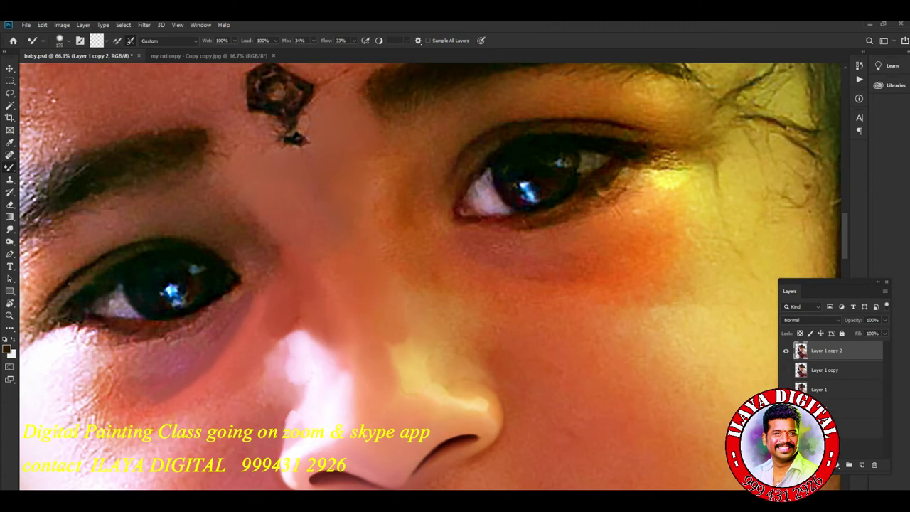
- Blend the lower nose bridge and the skin beside and above the yellow highlight on the nose's right side
key(bracketleft)
key(bracketleft)
key(bracketleft)
key(bracketleft)
key(bracketleft)
key(bracketleft)
key(bracketleft)
key(bracketright)
key(bracketright)
key(bracketright)
key(bracketright)
key(bracketright)
key(bracketright)
mouse_move(397, 276)
mouse_down()
mouse_move(426, 310)
mouse_move(455, 312)
mouse_move(494, 338)
mouse_up()
key(bracketleft)
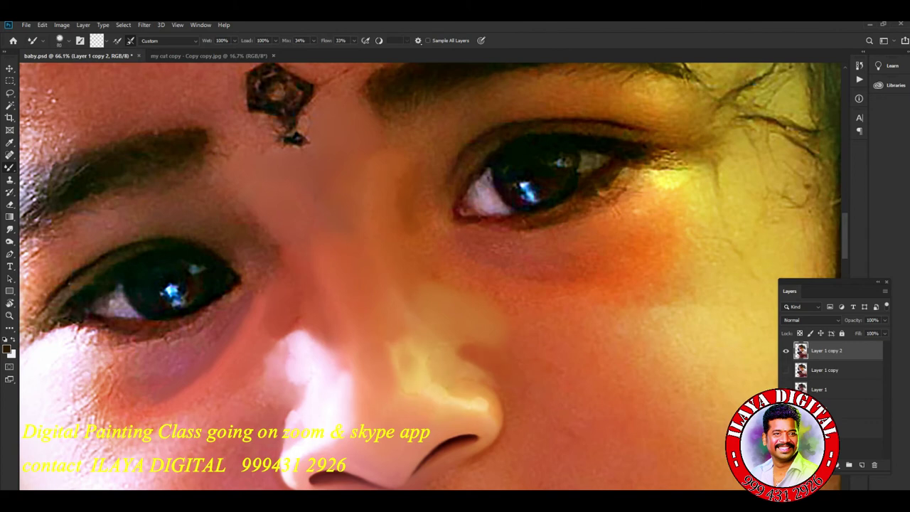
- Compare the painted nose with the underlying image by toggling Layer 1 copy 2, and check the face at several magnifications
scroll(426, 277, down, 5)
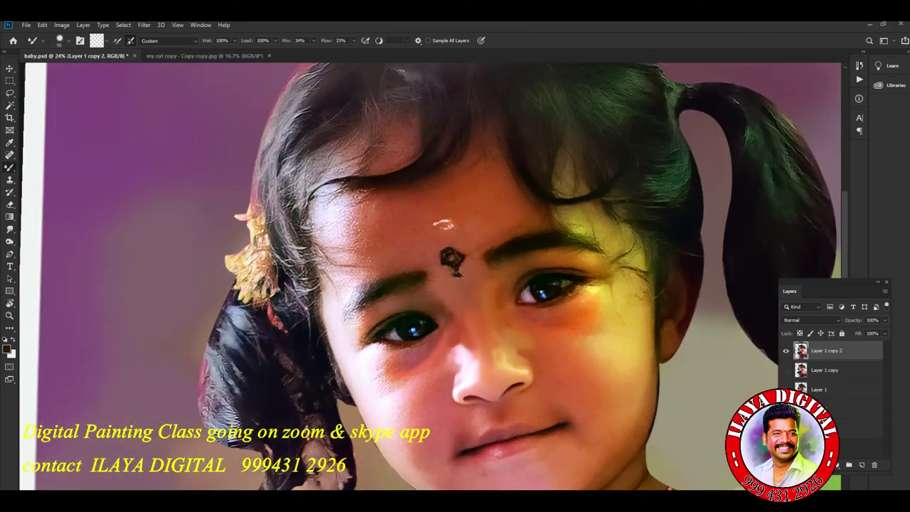
scroll(426, 277, up, 2)
scroll(426, 277, down, 3)
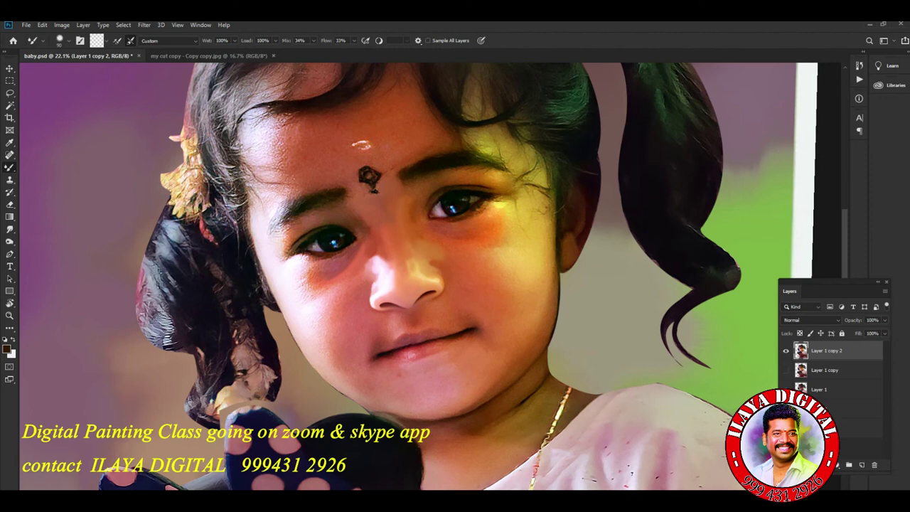
click(786, 350)
click(786, 351)
click(786, 350)
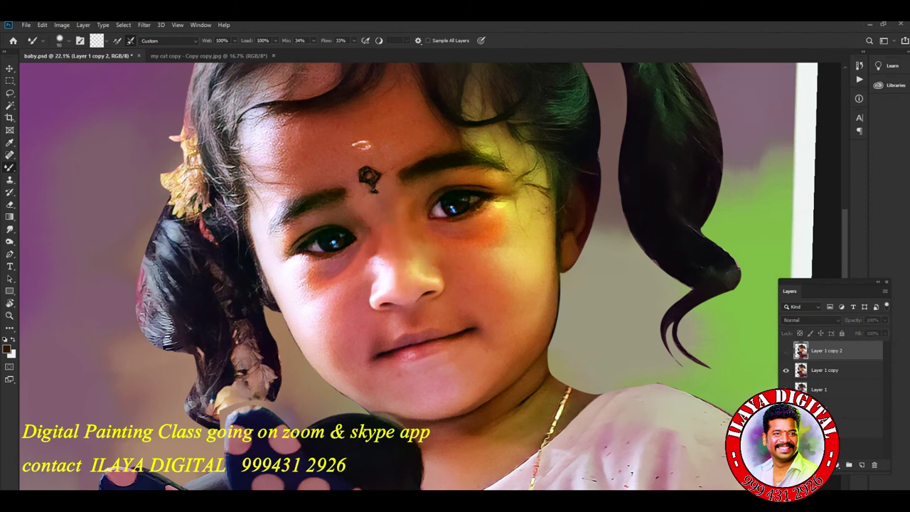
click(786, 351)
click(786, 351)
click(786, 351)
click(785, 350)
click(785, 351)
click(785, 350)
click(786, 351)
scroll(508, 355, up, 3)
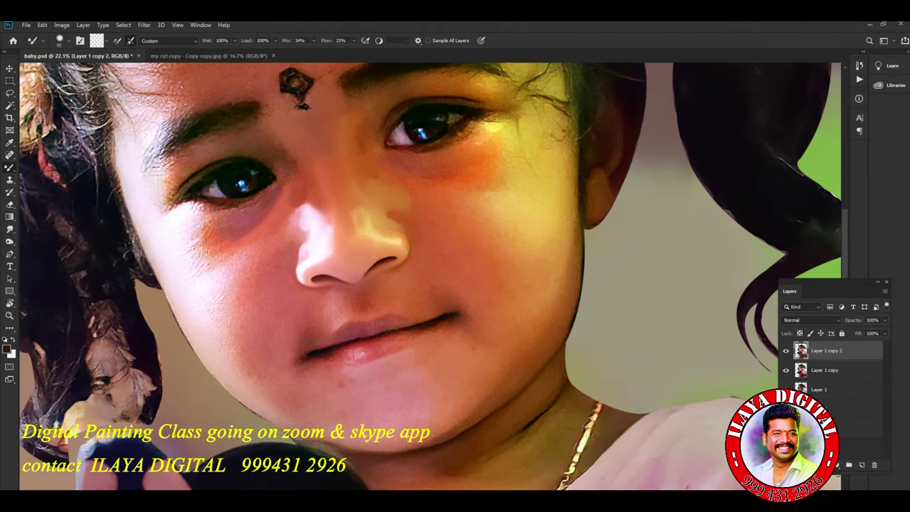
scroll(427, 277, down, 3)
scroll(427, 278, up, 6)
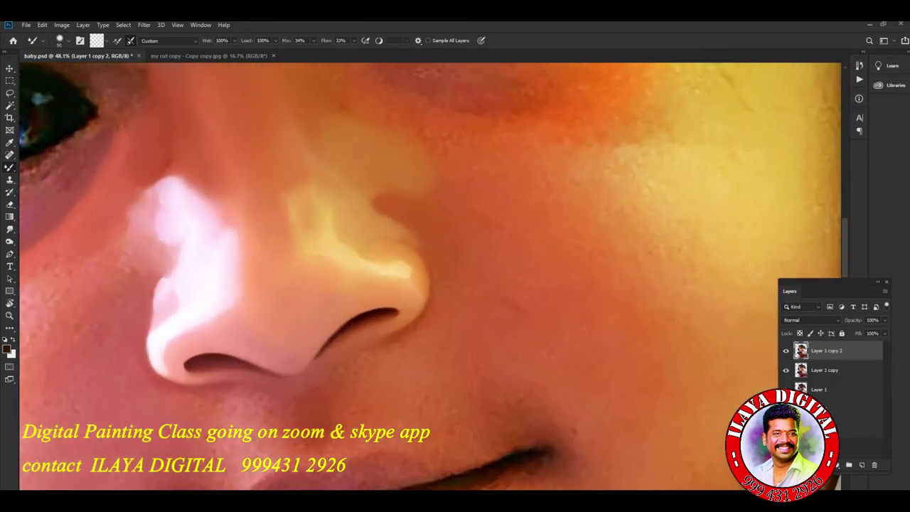
scroll(500, 349, down, 3)
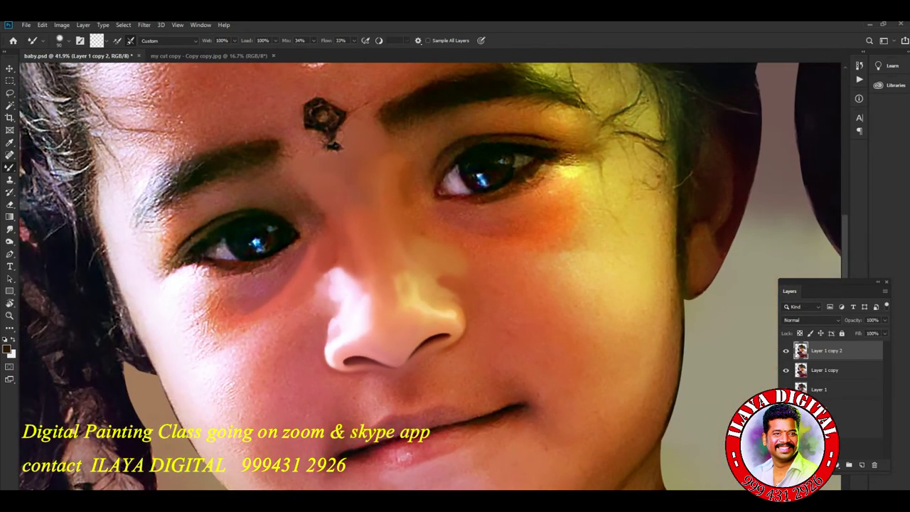
- Smudge the yellow highlight and the patch above the right nostril on Layer 4 at 80% strength, sampling all layers
scroll(505, 319, down, 2)
scroll(505, 320, up, 5)
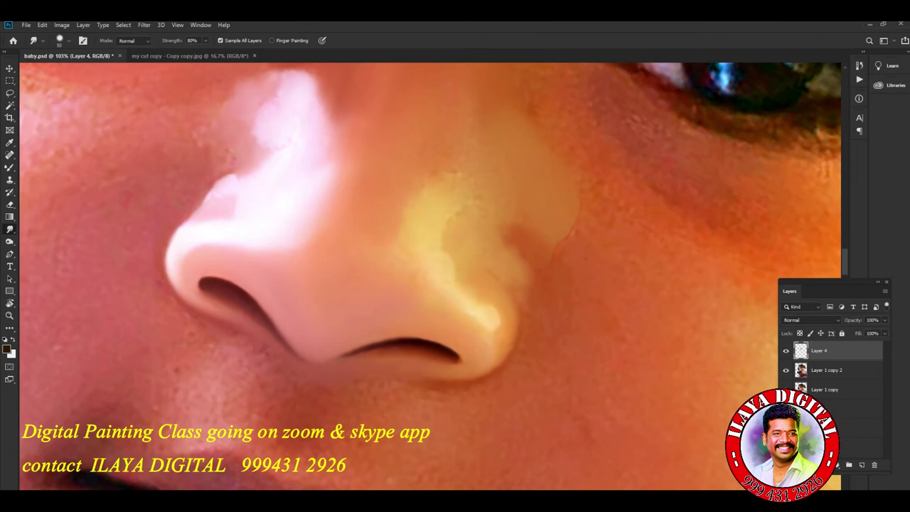
key(bracketright)
key(bracketright)
drag(459, 192, 479, 203)
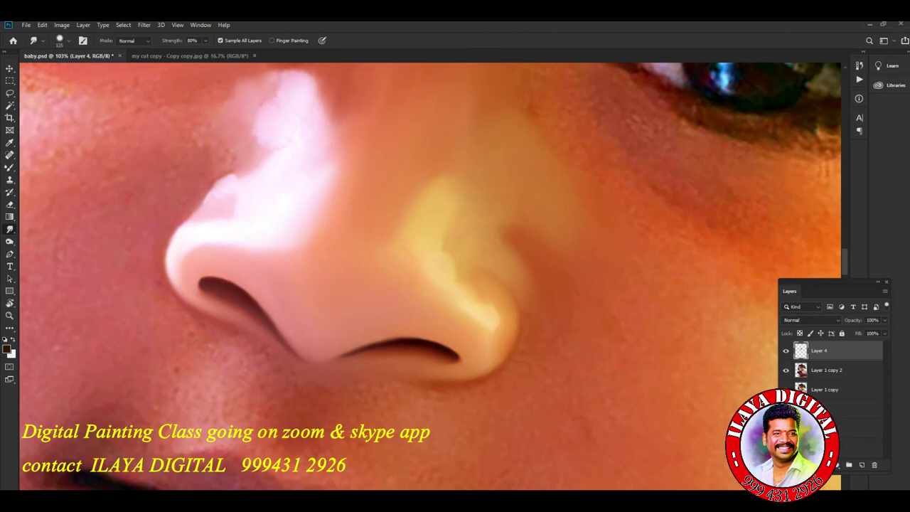
key(bracketleft)
key(bracketleft)
- Compare the nose with Layer 4 hidden and shown, both at full-face view and close up
scroll(431, 277, down, 3)
scroll(430, 277, down, 3)
scroll(430, 276, up, 2)
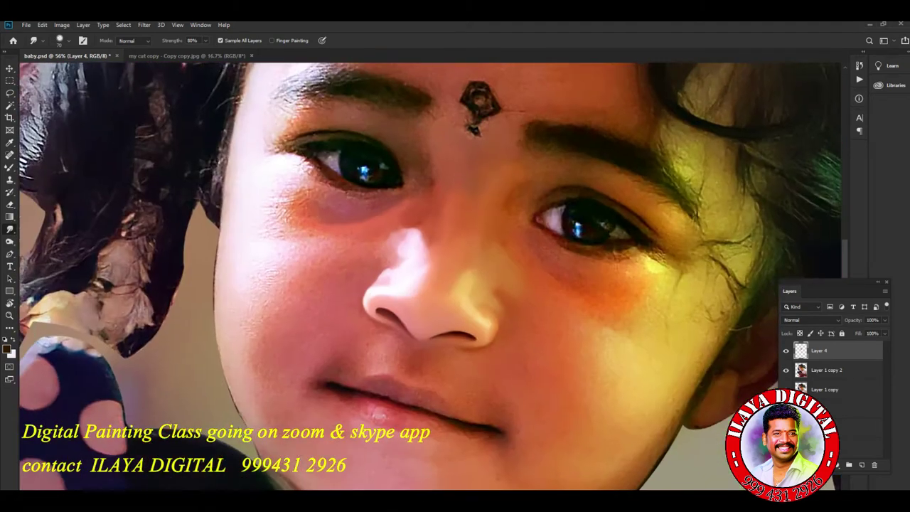
scroll(430, 276, down, 2)
drag(426, 292, 448, 256)
key(ctrl+z)
key(ctrl+shift+z)
key(ctrl+z)
key(ctrl+shift+z)
key(ctrl+z)
key(ctrl+shift+z)
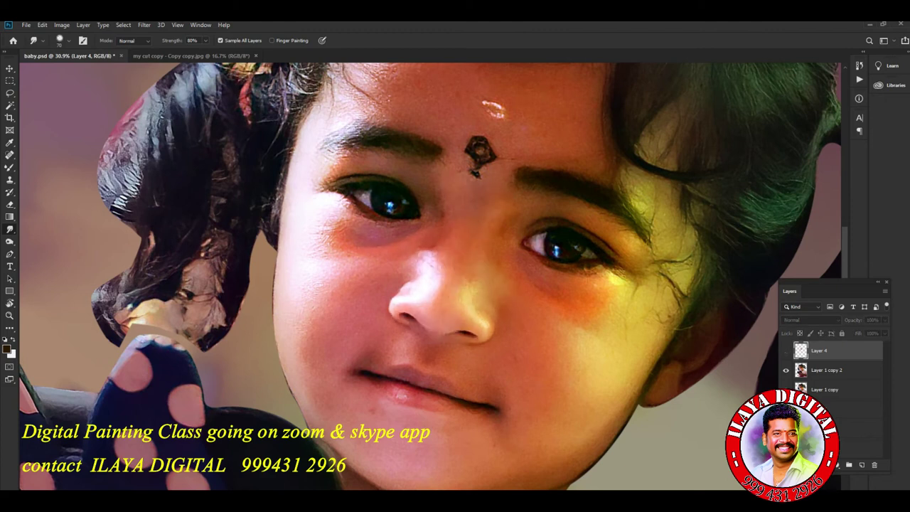
scroll(625, 378, up, 5)
drag(498, 285, 711, 345)
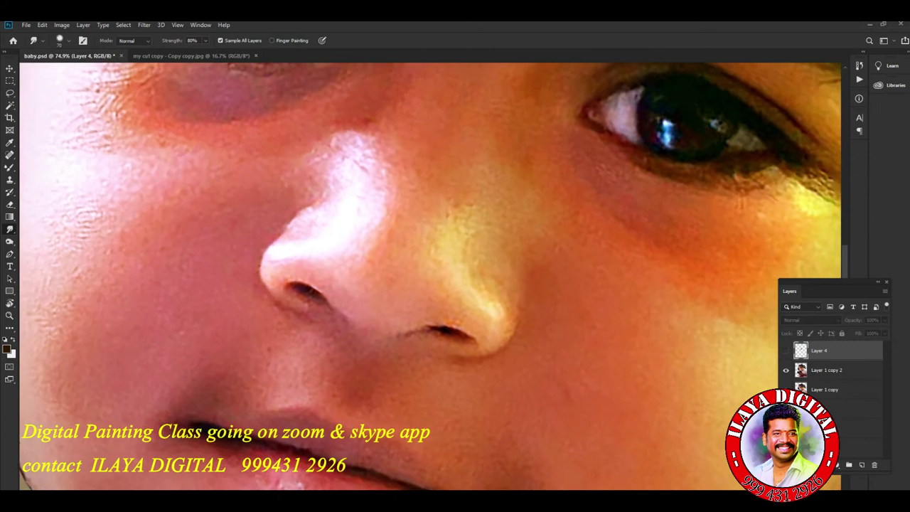
key(ctrl+comma)
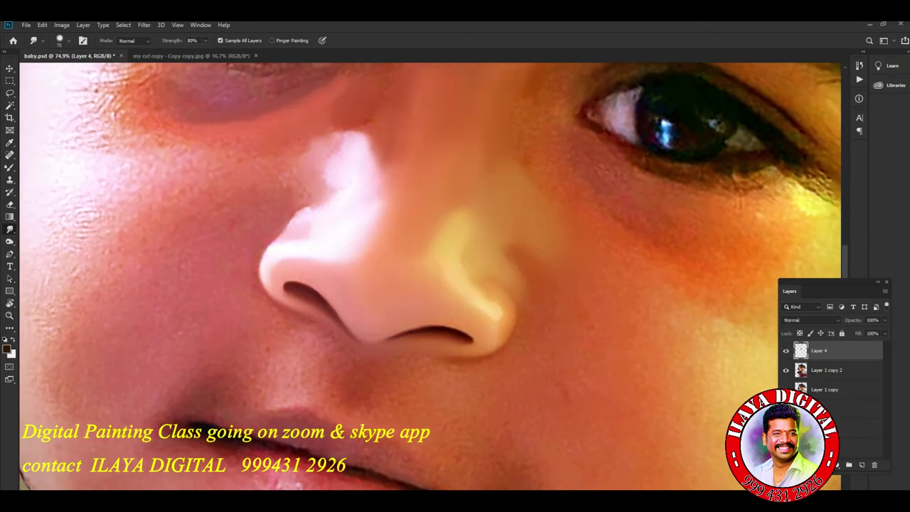
- Erase parts of Layer 4 above the yellow highlight and on the nose bridge with the Eraser at 75% opacity
key(e)
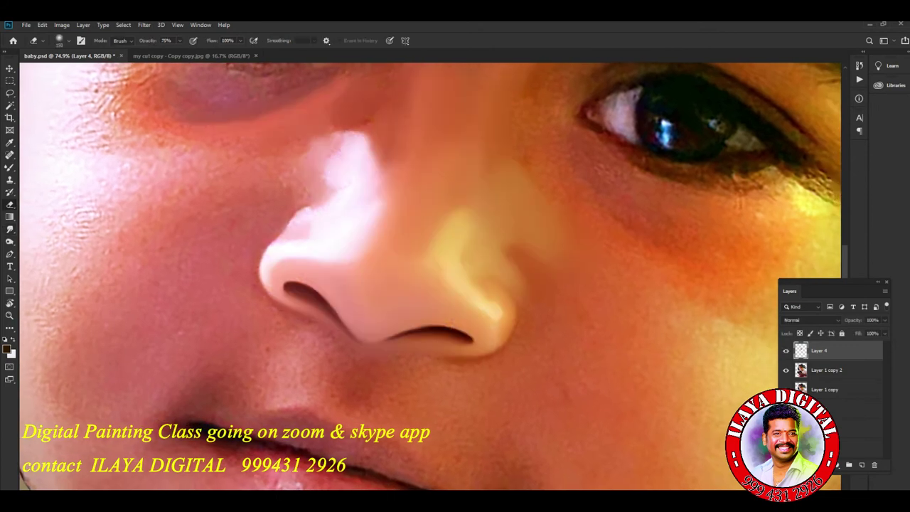
mouse_move(423, 238)
mouse_down()
mouse_move(393, 183)
mouse_move(391, 153)
mouse_move(441, 216)
mouse_up()
drag(387, 153, 396, 141)
- Smudge the nose bridge and soften the white and yellow highlights, varying the brush size at 80% strength
key(r)
scroll(432, 335, up, 3)
scroll(438, 329, down, 2)
key(bracketright)
key(bracketright)
key(bracketright)
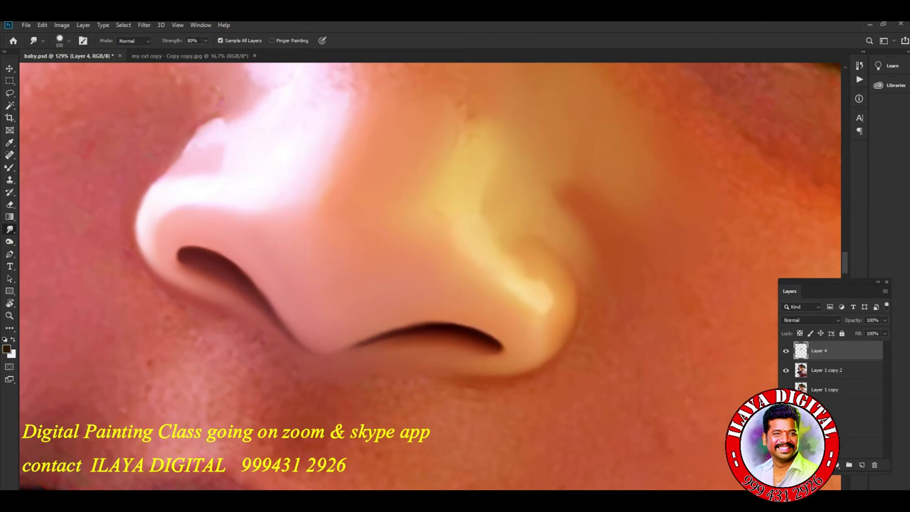
scroll(447, 412, down, 8)
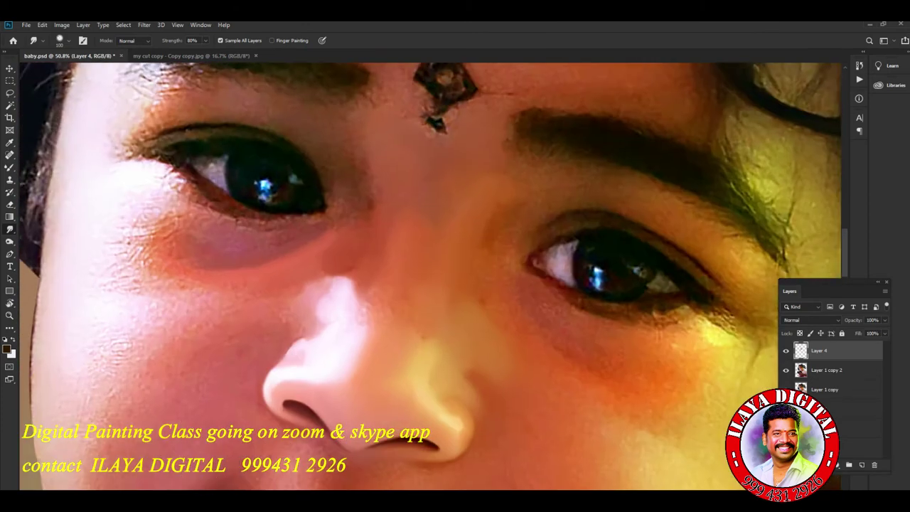
scroll(430, 277, up, 1)
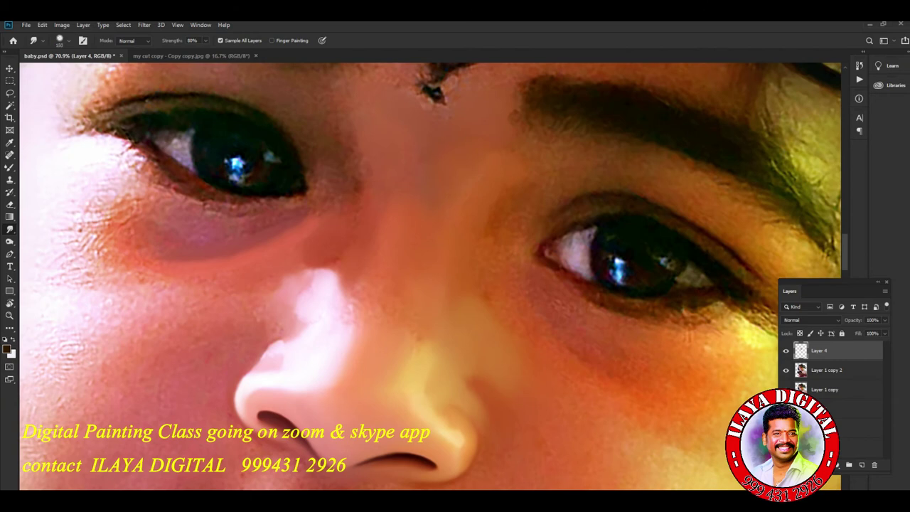
key(bracketleft)
key(bracketleft)
key(bracketleft)
key(bracketright)
key(bracketleft)
key(bracketright)
key(bracketleft)
key(bracketleft)
key(bracketright)
key(bracketright)
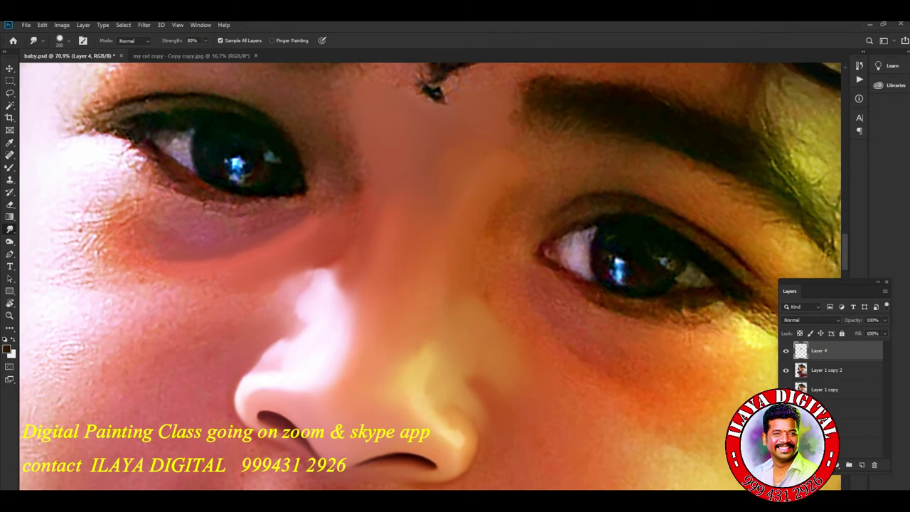
key(bracketleft)
- Blend the skin between the right eye and its eyebrow with the Mixer Brush, sampling all layers
scroll(430, 276, down, 5)
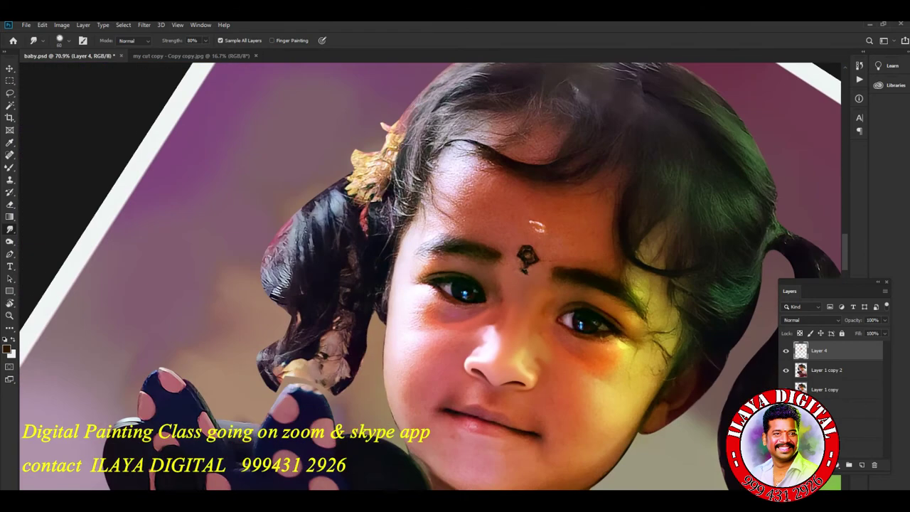
scroll(430, 276, up, 2)
scroll(569, 391, up, 3)
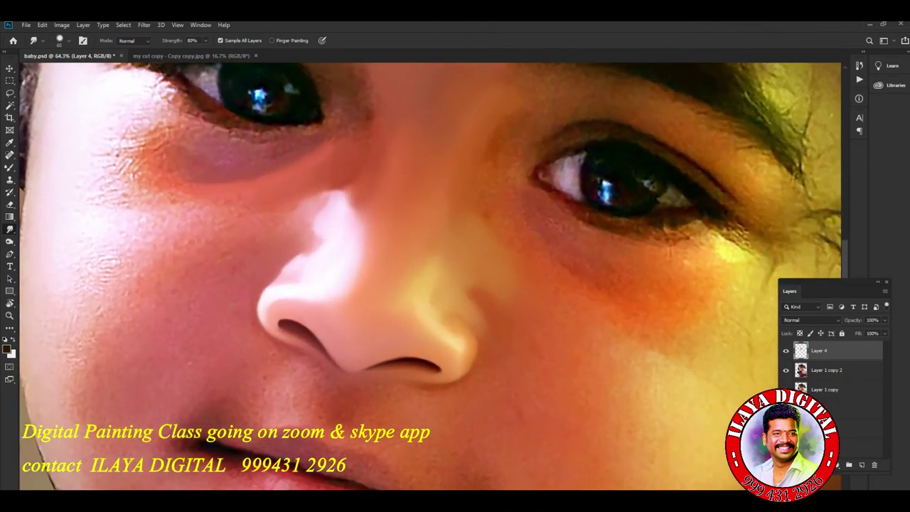
mouse_move(455, 277)
mouse_down()
mouse_move(313, 364)
mouse_move(344, 431)
mouse_move(227, 391)
mouse_move(177, 391)
mouse_up()
key(b)
key(bracketright)
key(bracketright)
key(bracketright)
key(bracketright)
key(bracketright)
key(bracketright)
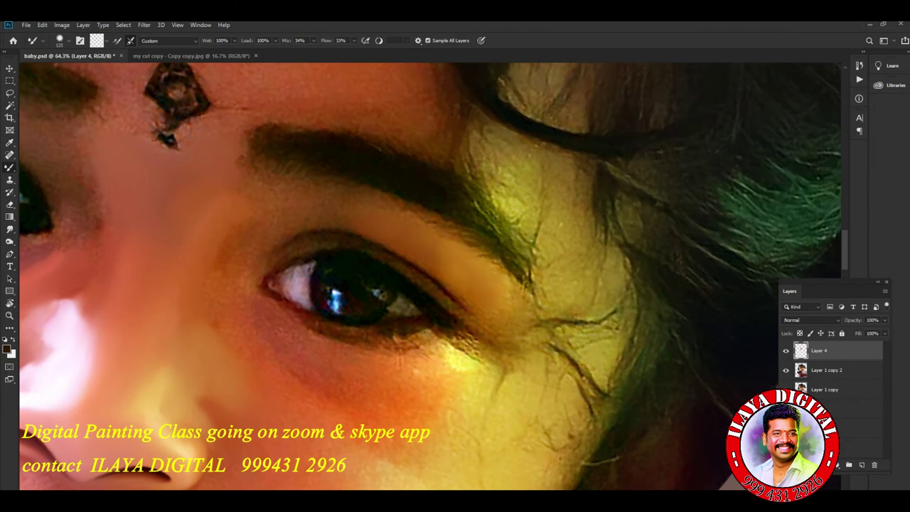
key(bracketleft)
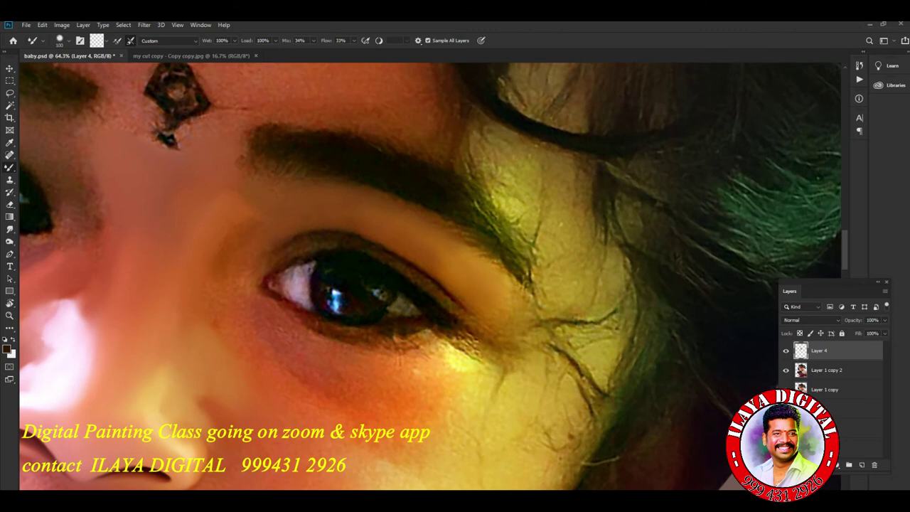
- Blend the shadowed skin beneath the right eye into the orange cheek tone with the Mixer Brush
key(bracketleft)
key(bracketleft)
key(bracketleft)
key(bracketleft)
key(bracketleft)
key(bracketright)
key(bracketright)
key(bracketright)
key(bracketright)
key(bracketright)
- Smudge the right brow bone smooth from the nose bridge out to the eyebrow's outer end at 80% strength
key(r)
key(bracketright)
key(bracketright)
key(bracketright)
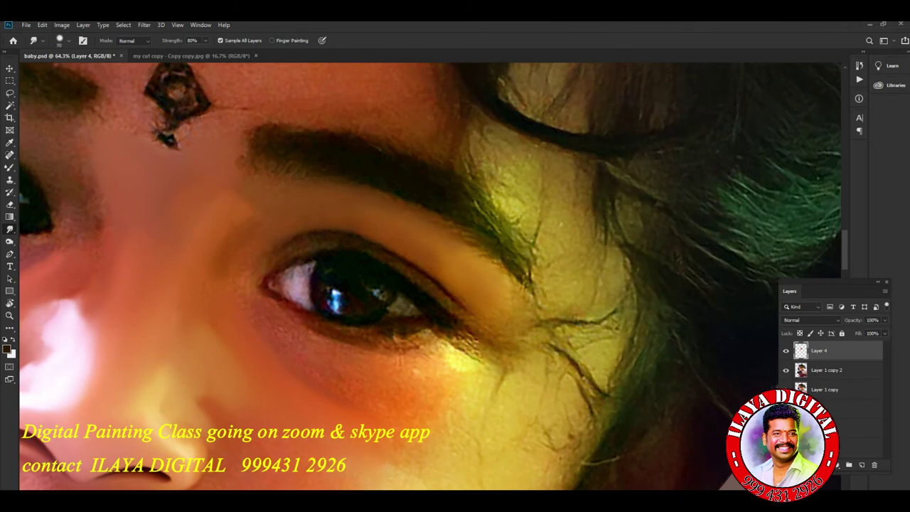
key(bracketright)
key(bracketright)
key(bracketright)
key(bracketright)
key(bracketright)
key(bracketright)
key(bracketright)
key(bracketright)
drag(432, 212, 523, 289)
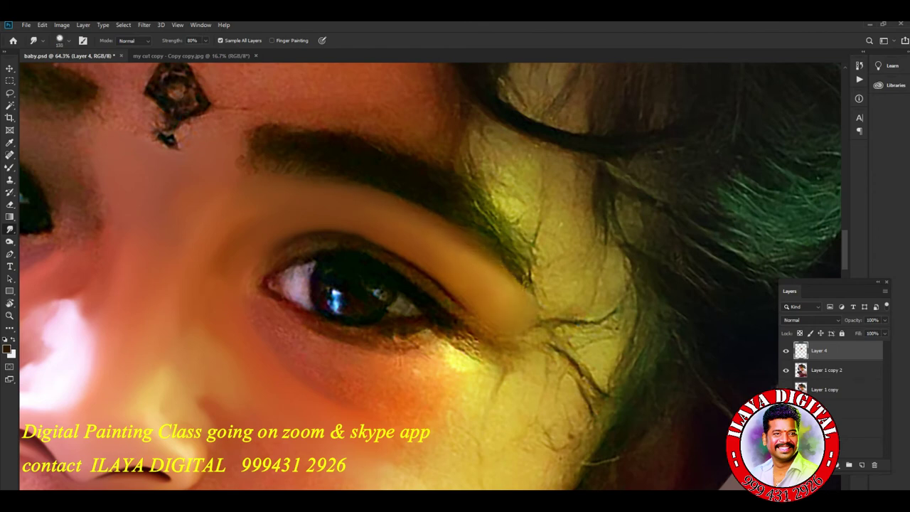
- Smudge away the stray hairs across the yellow temple beside the right eye's outer corner
mouse_move(541, 327)
mouse_down()
mouse_move(550, 320)
mouse_move(561, 235)
mouse_move(579, 318)
mouse_up()
drag(608, 265, 595, 206)
drag(622, 263, 626, 287)
drag(568, 355, 623, 302)
drag(568, 321, 550, 297)
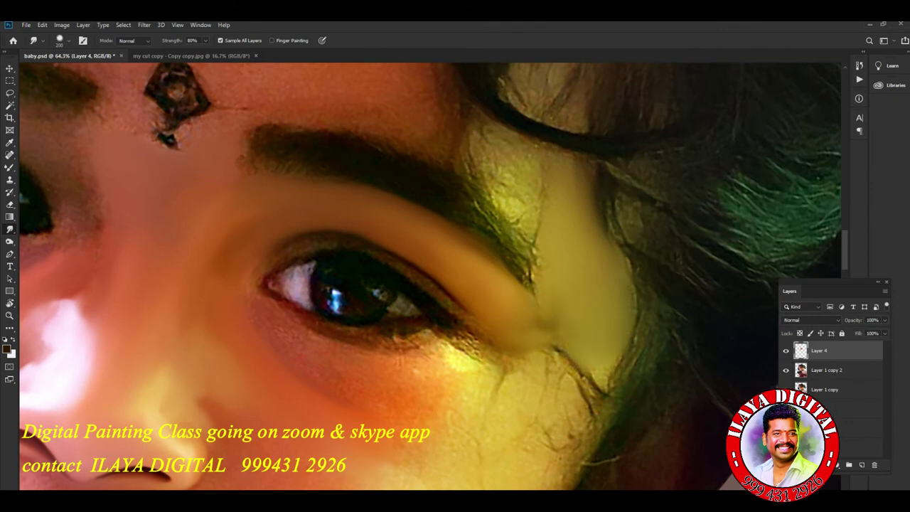
drag(562, 352, 546, 309)
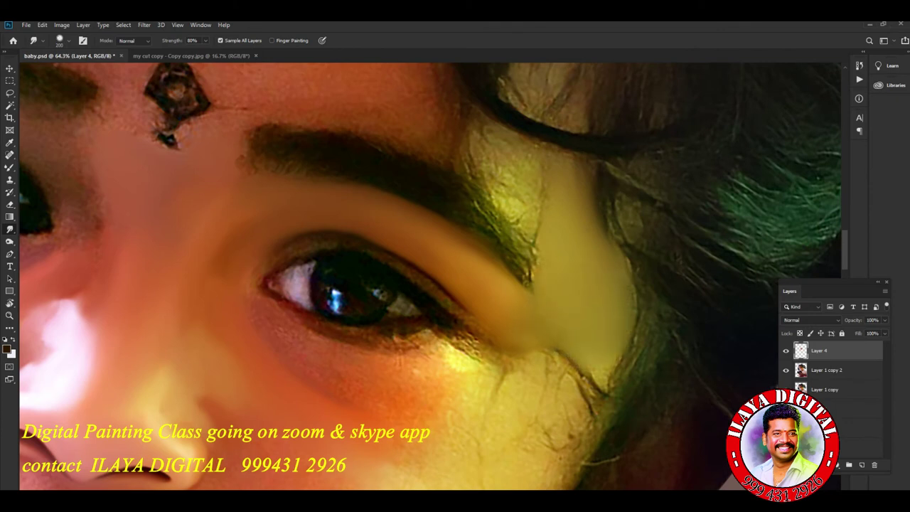
- Smudge the stray hairs out of the yellow upper cheek and smooth the temple beside the eyebrow's outer end
mouse_move(590, 416)
mouse_down()
mouse_move(551, 348)
mouse_move(594, 366)
mouse_move(594, 395)
mouse_up()
mouse_move(501, 394)
mouse_down()
mouse_move(515, 356)
mouse_move(503, 361)
mouse_up()
drag(567, 448, 540, 404)
mouse_move(545, 469)
mouse_down()
mouse_move(534, 464)
mouse_move(545, 478)
mouse_up()
mouse_move(524, 219)
mouse_down()
mouse_move(498, 179)
mouse_move(536, 238)
mouse_move(533, 264)
mouse_up()
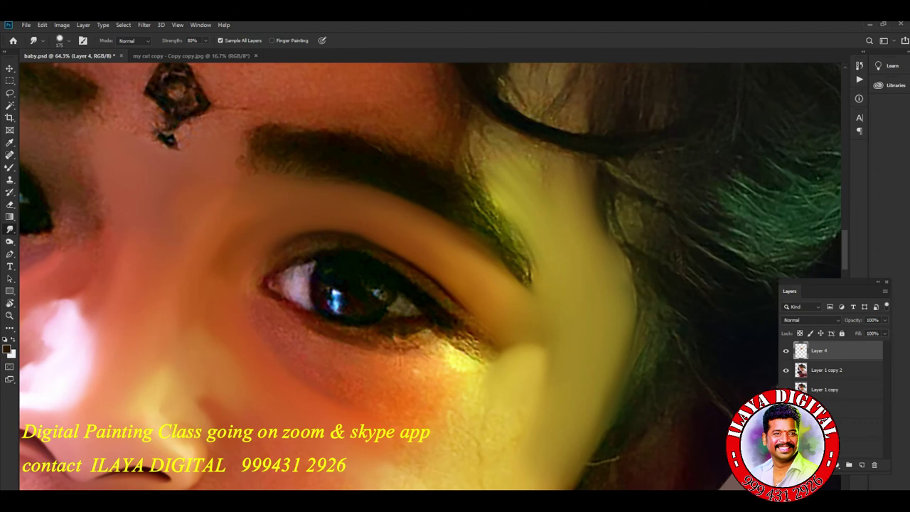
- Smooth the upper yellow temple below the hair curl and its edge along the hairline
drag(500, 171, 492, 152)
mouse_move(529, 183)
mouse_down()
mouse_move(548, 162)
mouse_move(581, 151)
mouse_up()
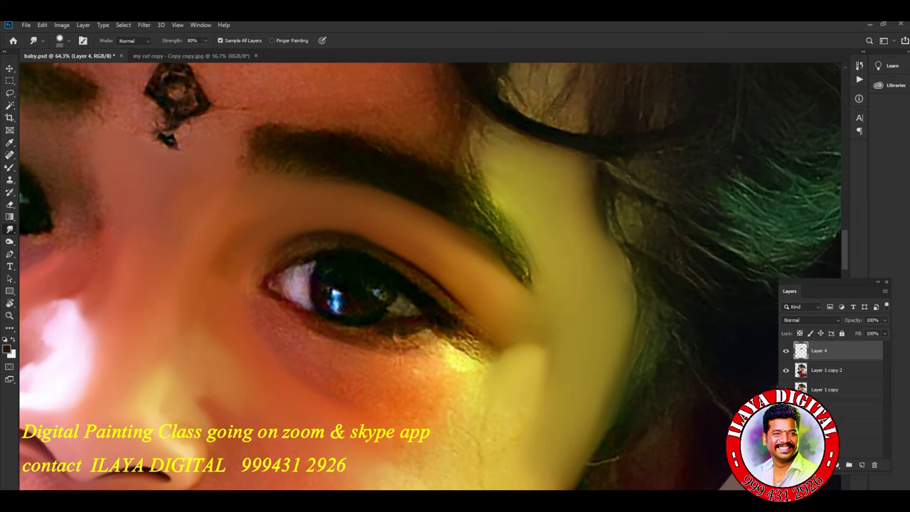
drag(606, 240, 616, 279)
- Smudge the skin above the right eyebrow from the bindi to the hair curl, blending orange into the yellow temple
scroll(430, 277, up, 5)
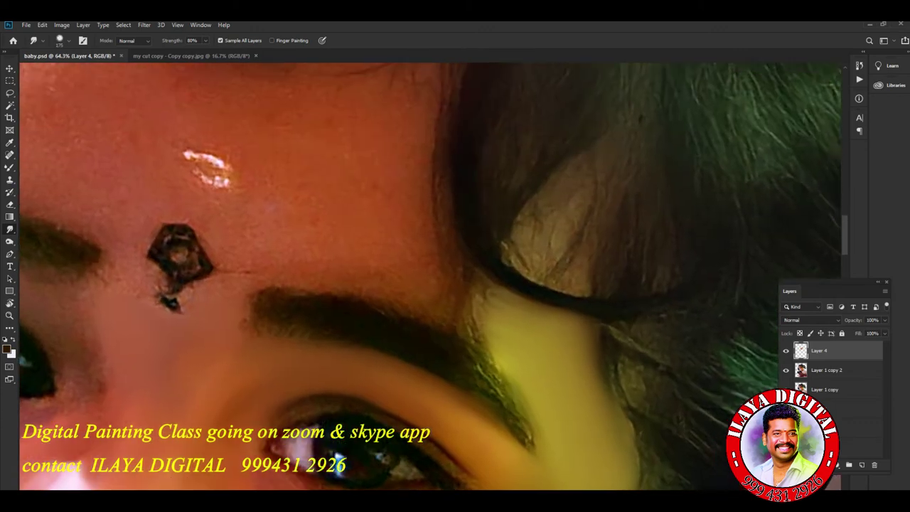
drag(220, 284, 212, 278)
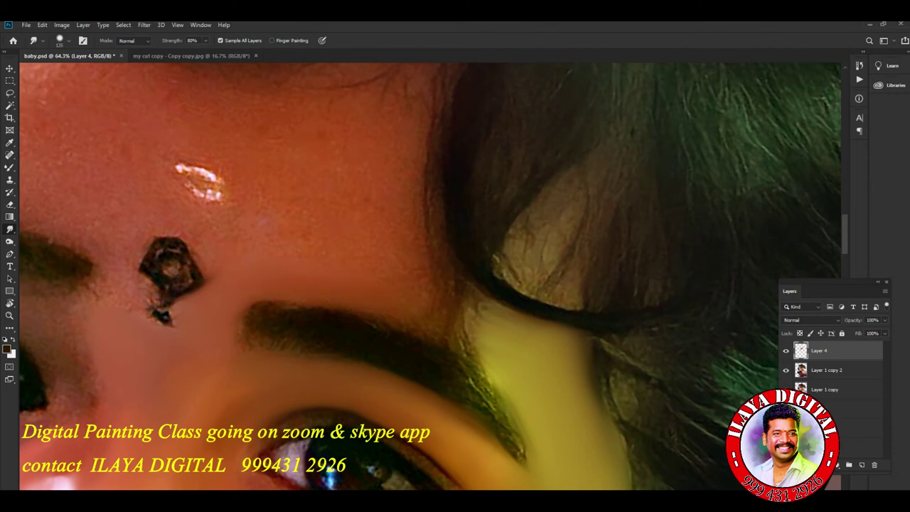
mouse_move(478, 363)
mouse_down()
mouse_move(451, 327)
mouse_move(461, 336)
mouse_move(444, 288)
mouse_up()
mouse_move(480, 331)
mouse_down()
mouse_move(430, 288)
mouse_move(462, 300)
mouse_up()
drag(490, 350, 465, 321)
drag(414, 260, 403, 251)
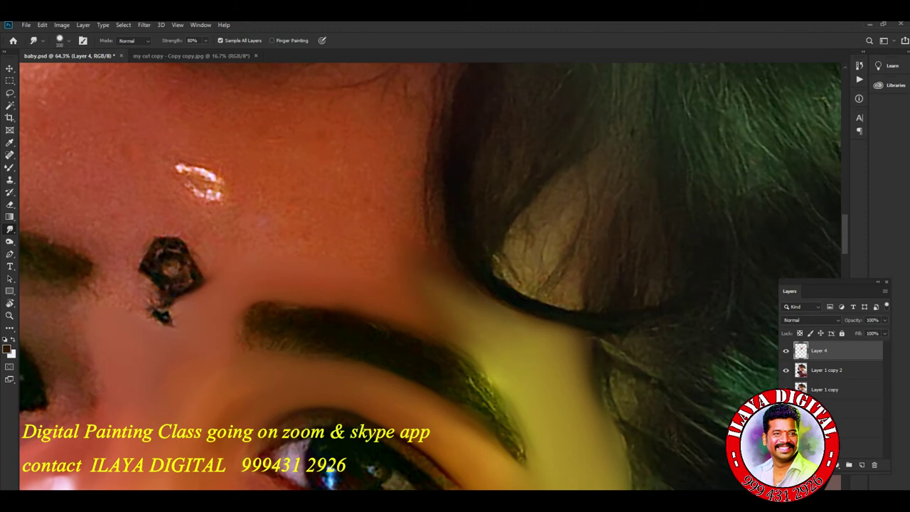
- Smudge away the white mark above the bindi and smooth the surrounding forehead skin with a 400 px brush
mouse_move(224, 203)
mouse_down()
mouse_move(212, 176)
mouse_move(178, 160)
mouse_up()
mouse_move(203, 196)
mouse_down()
mouse_move(171, 165)
mouse_move(192, 167)
mouse_up()
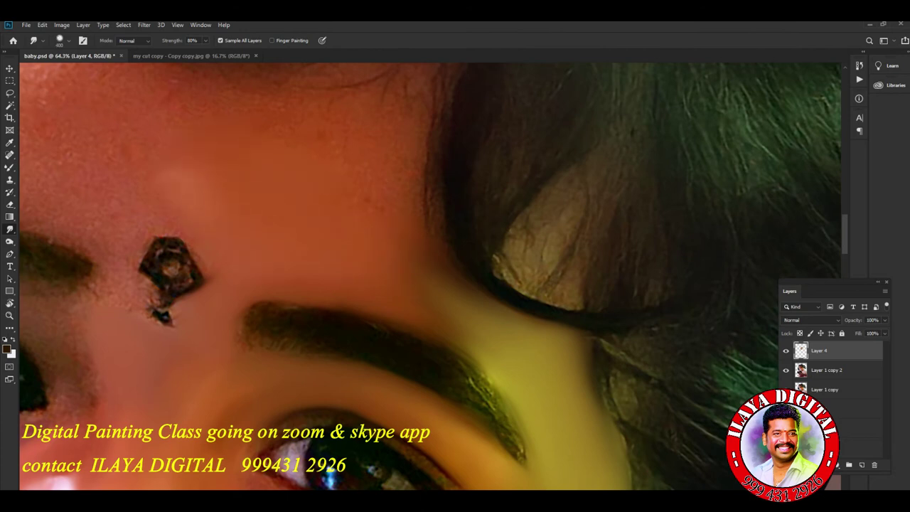
- Smudge the forehead's edge along the hair curl and fringe, and smooth the grainy skin across the upper forehead
mouse_move(425, 165)
mouse_down()
mouse_move(435, 263)
mouse_move(506, 355)
mouse_up()
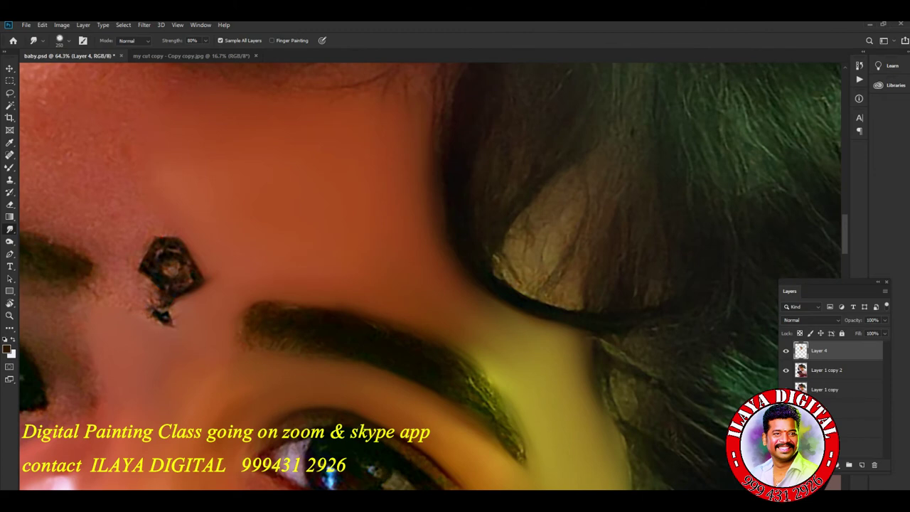
scroll(427, 277, down, 3)
scroll(384, 242, up, 2)
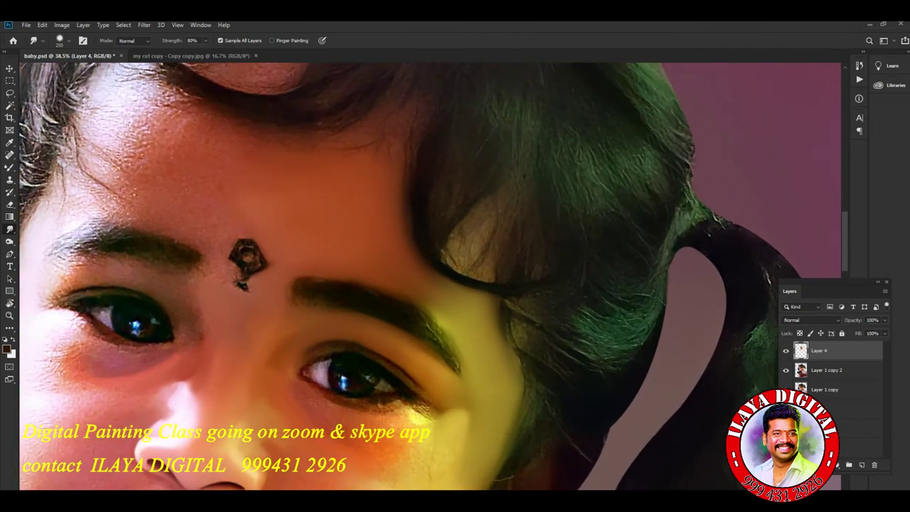
mouse_move(142, 151)
mouse_down()
mouse_move(147, 129)
mouse_move(173, 105)
mouse_move(152, 134)
mouse_up()
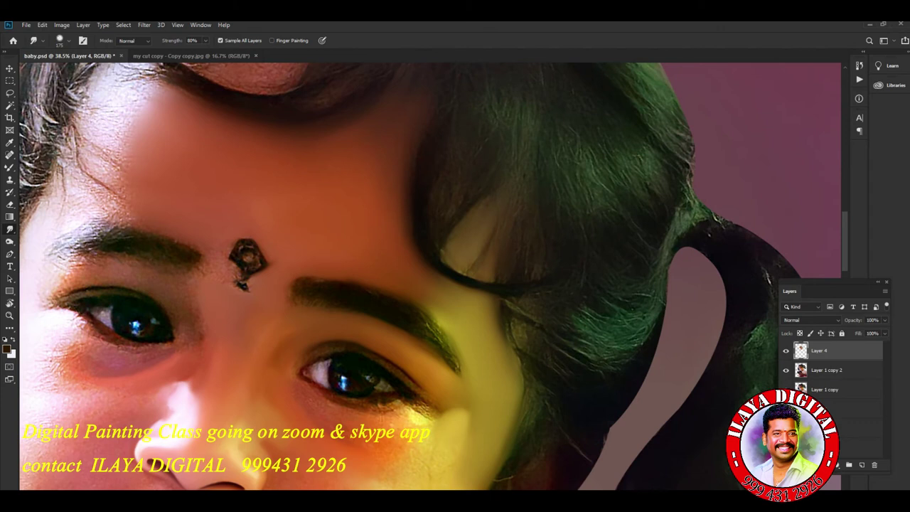
- Smudge the stray hairs inside the yellowish gap of the hair curl and soften the yellow temple below it
mouse_move(497, 280)
mouse_down()
mouse_move(458, 273)
mouse_move(505, 280)
mouse_up()
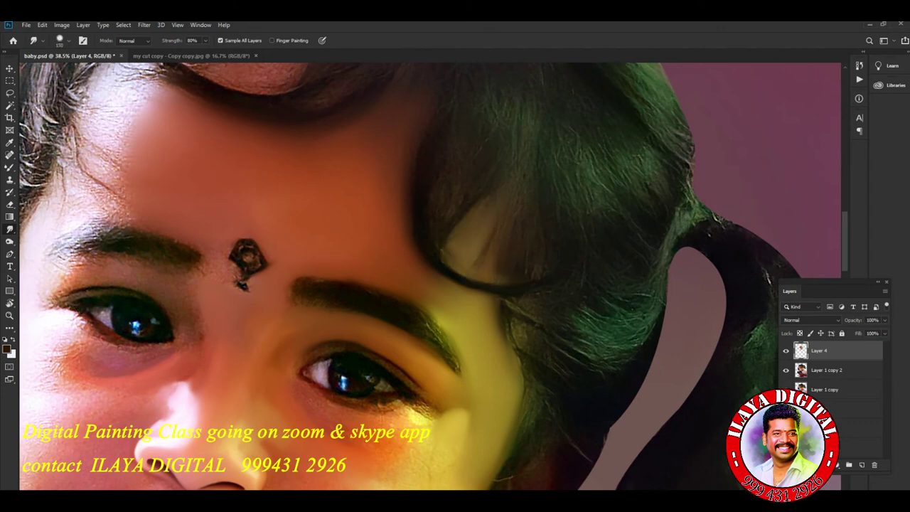
mouse_move(450, 242)
mouse_down()
mouse_move(458, 276)
mouse_move(509, 280)
mouse_up()
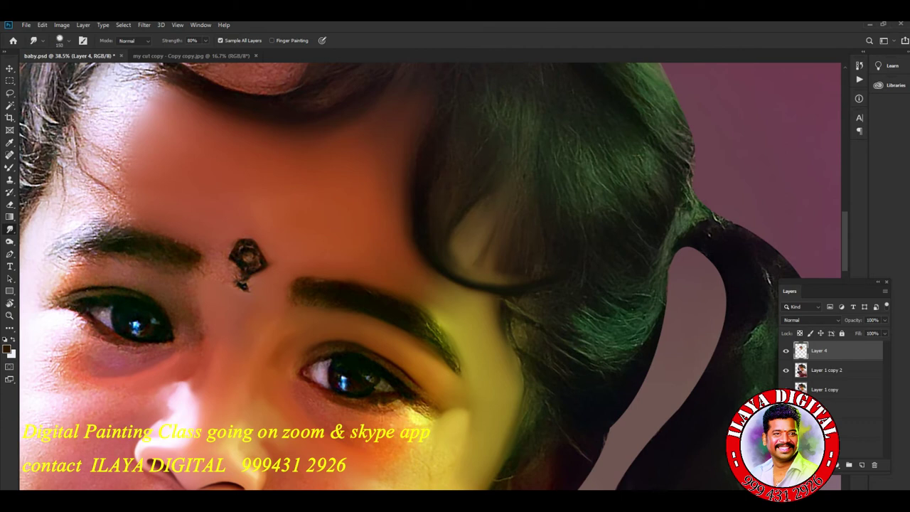
drag(453, 242, 457, 250)
drag(523, 353, 537, 374)
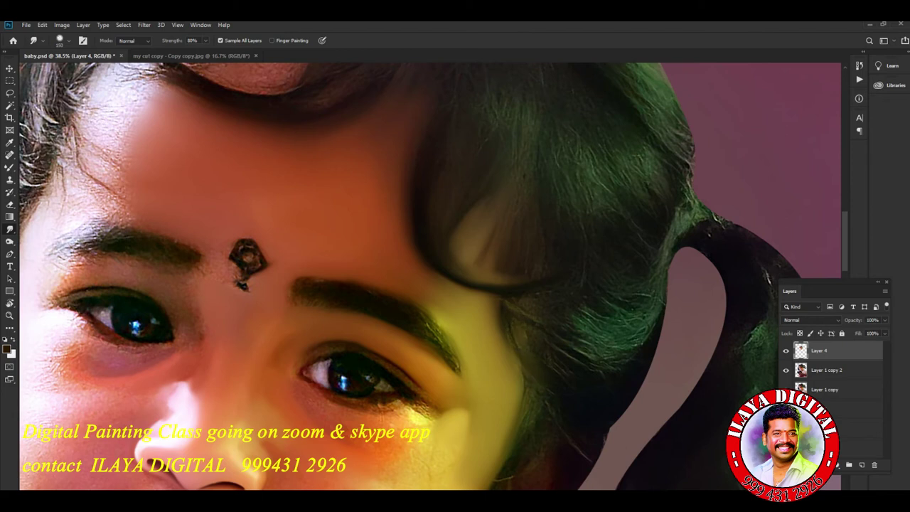
mouse_move(438, 306)
mouse_down()
mouse_move(441, 290)
mouse_move(432, 288)
mouse_up()
key(bracketleft)
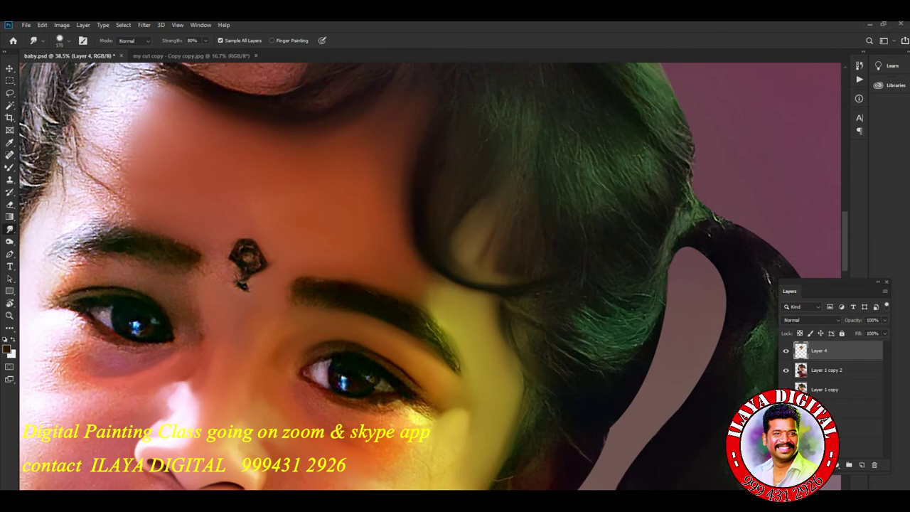
- Smudge the stray hairs and skin grain out of the pale left forehead, from the hairline down to the left eyebrow
drag(284, 285, 474, 302)
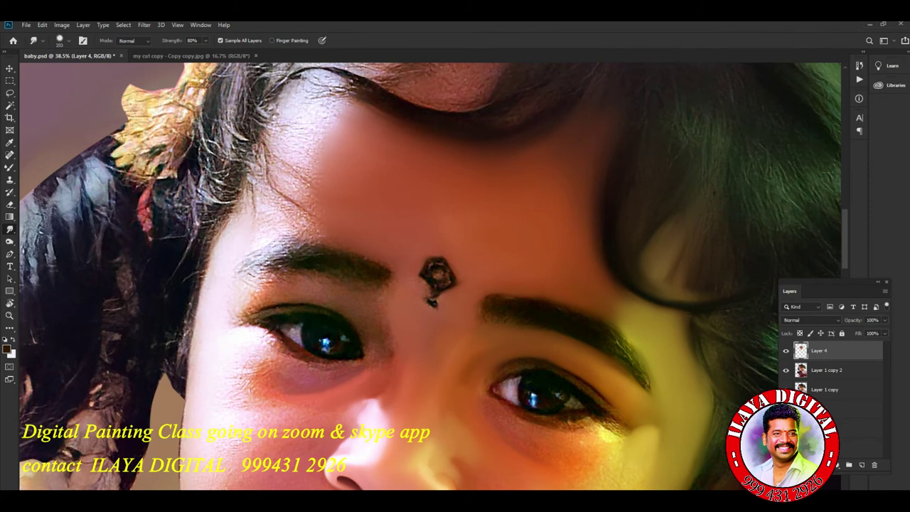
mouse_move(278, 202)
mouse_down()
mouse_move(239, 199)
mouse_move(268, 156)
mouse_move(292, 142)
mouse_move(276, 114)
mouse_move(334, 82)
mouse_move(340, 92)
mouse_move(298, 77)
mouse_move(276, 110)
mouse_up()
mouse_move(291, 170)
mouse_down()
mouse_move(347, 116)
mouse_move(366, 111)
mouse_up()
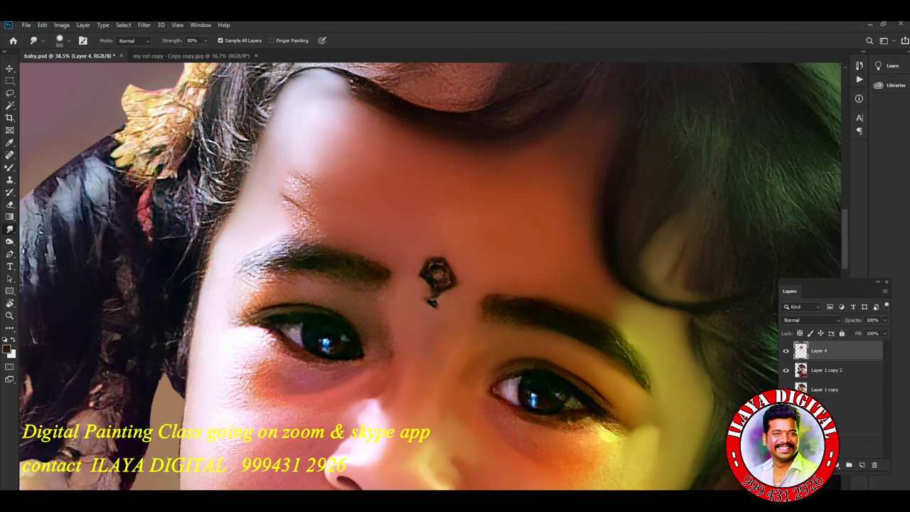
drag(287, 203, 307, 181)
drag(305, 229, 312, 202)
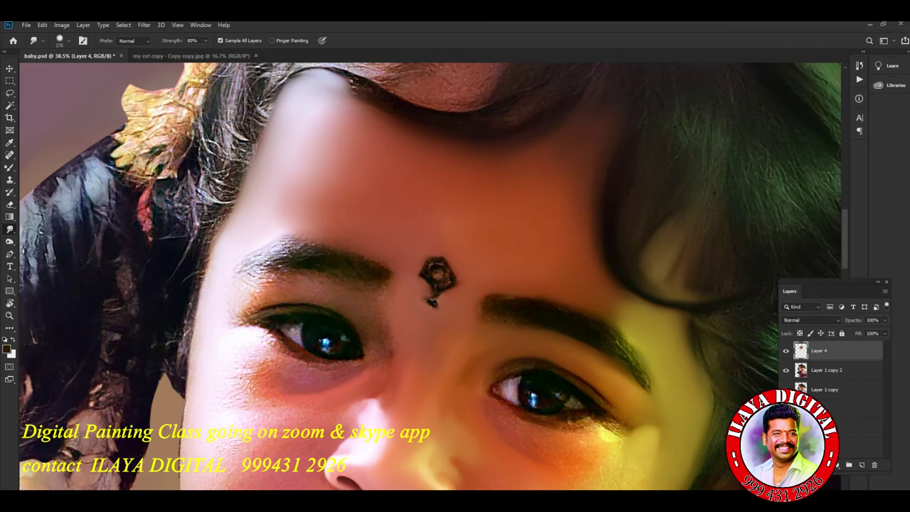
- Smooth the skin between the left eyebrow and the upper eyelid out to the eye's outer corner
key(bracketleft)
drag(257, 308, 247, 314)
drag(276, 277, 284, 278)
key(bracketright)
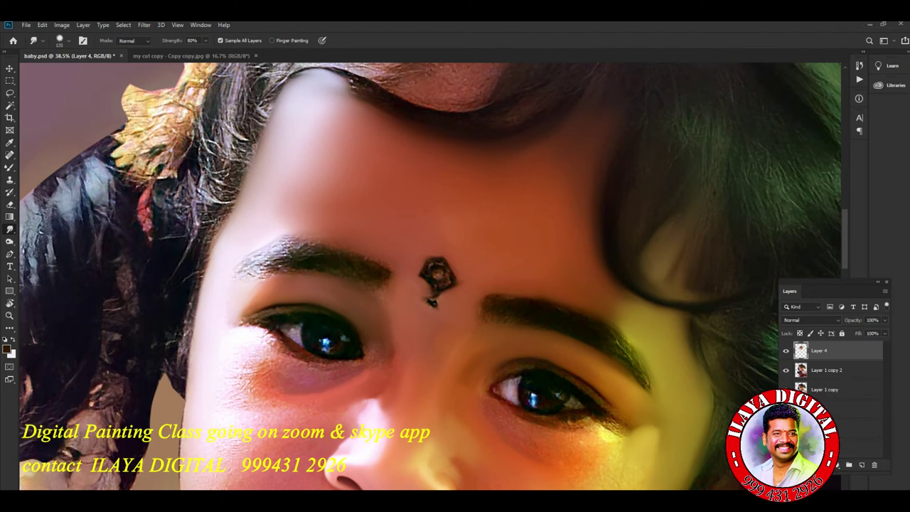
- Smooth the skin beneath the left eye, blending the orange-red shadow into the pale upper cheek
key(bracketleft)
key(bracketleft)
key(bracketright)
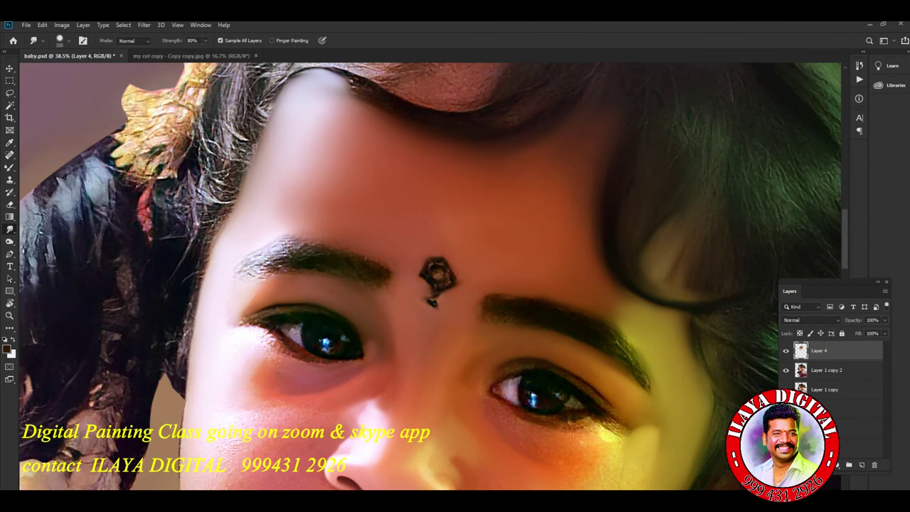
key(bracketleft)
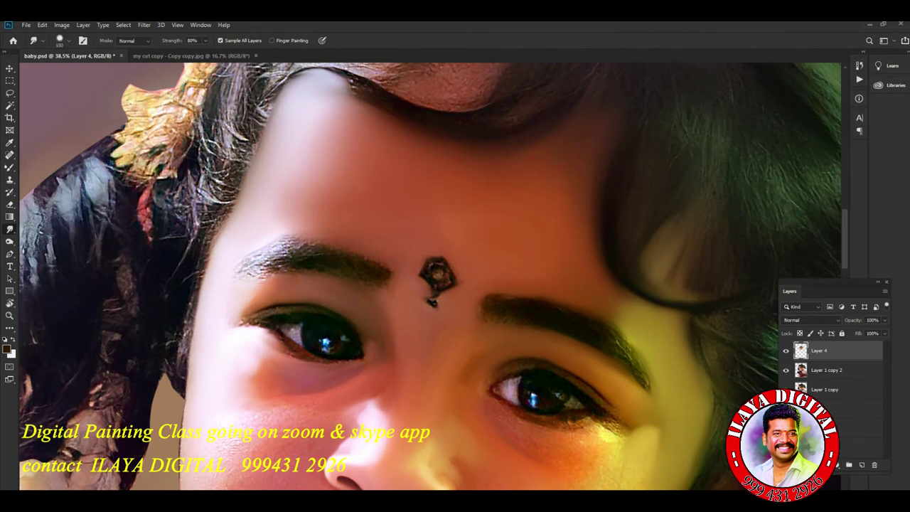
- Smudge the left eyebrow's hairs into soft strokes along its length with a 90 px brush
scroll(495, 310, down, 2)
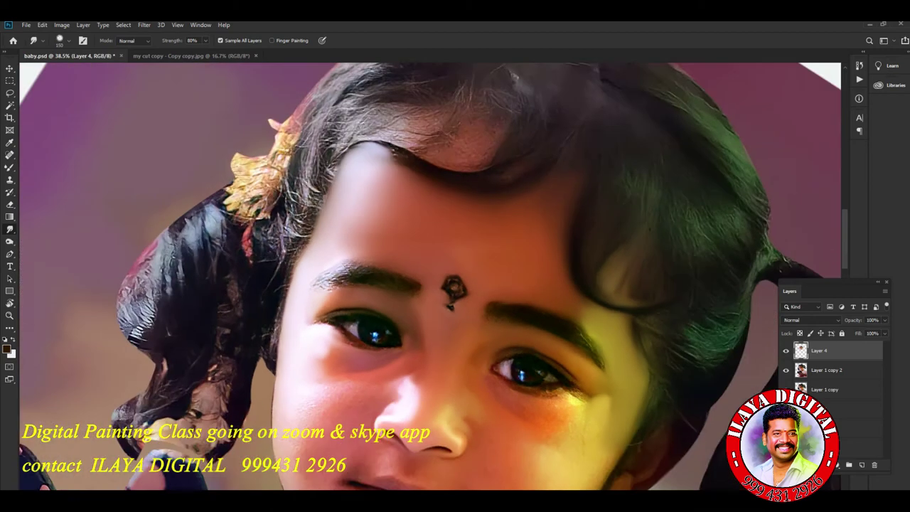
scroll(495, 311, up, 5)
scroll(430, 276, left, 5)
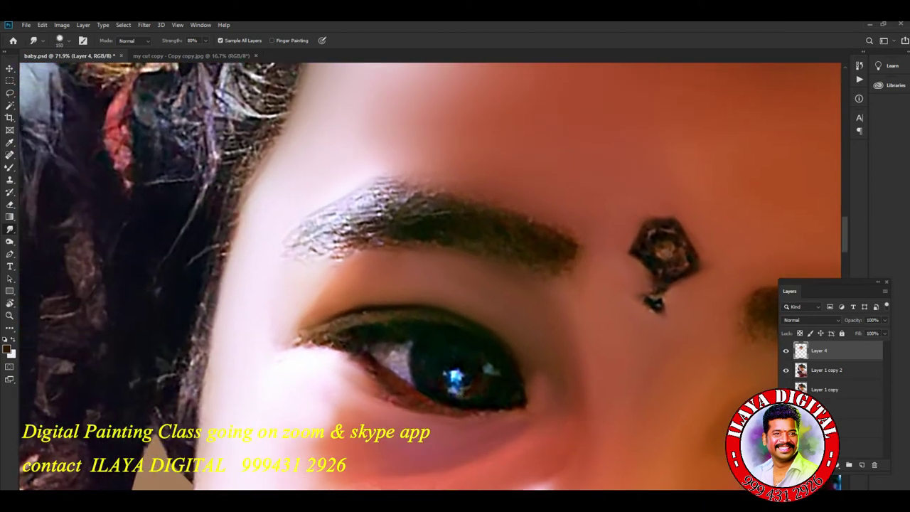
key(bracketleft)
key(bracketleft)
key(bracketleft)
key(bracketleft)
key(bracketleft)
key(bracketleft)
key(bracketleft)
drag(324, 214, 287, 246)
mouse_move(346, 230)
mouse_down()
mouse_move(303, 252)
mouse_move(374, 248)
mouse_move(370, 234)
mouse_move(398, 234)
mouse_move(329, 229)
mouse_up()
mouse_move(391, 192)
mouse_down()
mouse_move(344, 213)
mouse_move(351, 187)
mouse_move(382, 176)
mouse_up()
mouse_move(435, 193)
mouse_down()
mouse_move(407, 194)
mouse_move(412, 203)
mouse_up()
drag(373, 222, 354, 215)
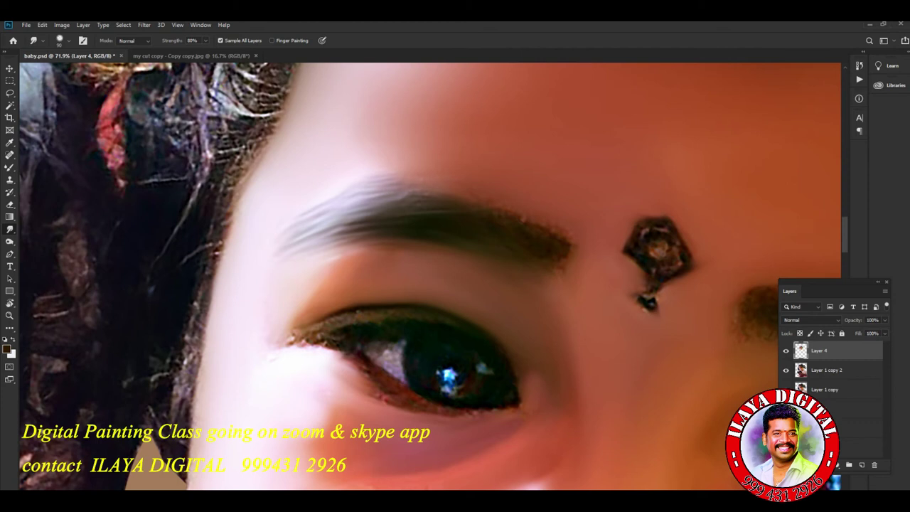
drag(409, 196, 391, 196)
drag(567, 246, 575, 256)
- Smudge the right eyebrow's outer half into soft strokes that taper towards the yellow temple
scroll(430, 277, right, 6)
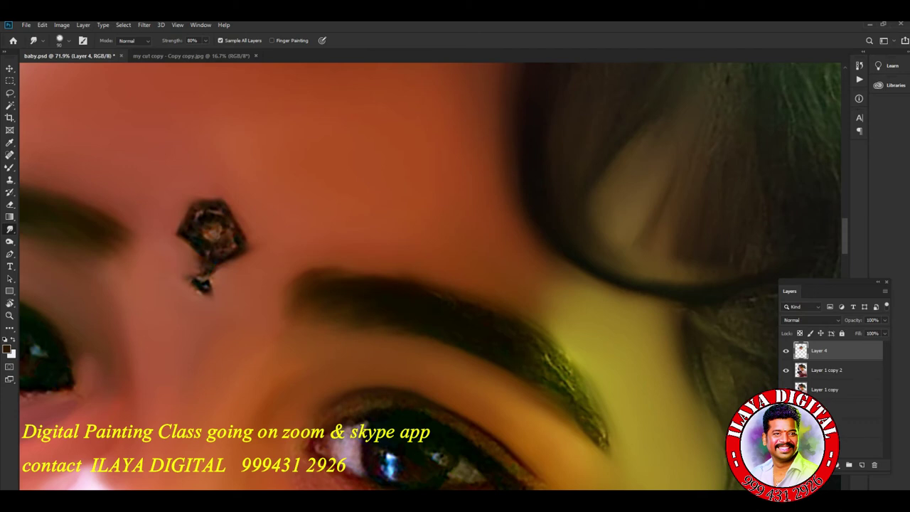
drag(455, 284, 325, 213)
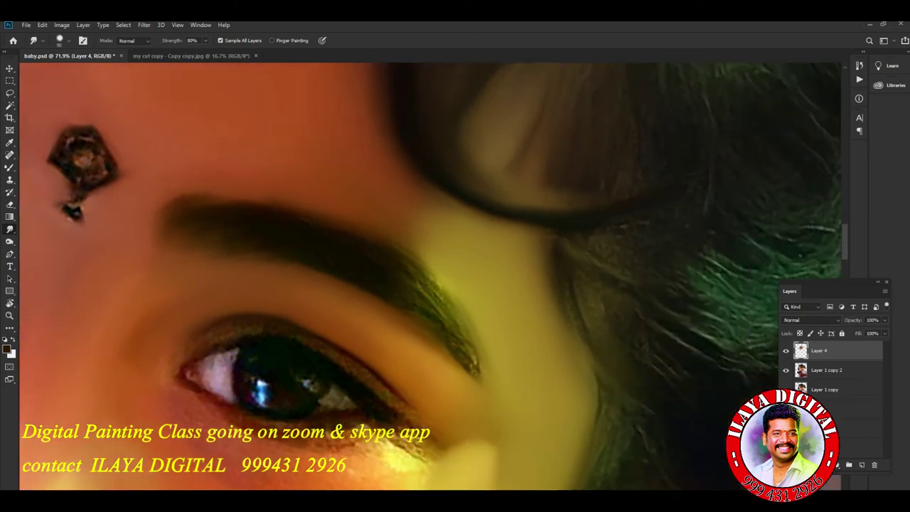
mouse_move(418, 287)
mouse_down()
mouse_move(413, 276)
mouse_move(440, 286)
mouse_move(442, 275)
mouse_up()
mouse_move(470, 370)
mouse_down()
mouse_move(479, 357)
mouse_move(452, 360)
mouse_up()
mouse_move(478, 388)
mouse_down()
mouse_move(467, 361)
mouse_move(470, 377)
mouse_move(475, 367)
mouse_up()
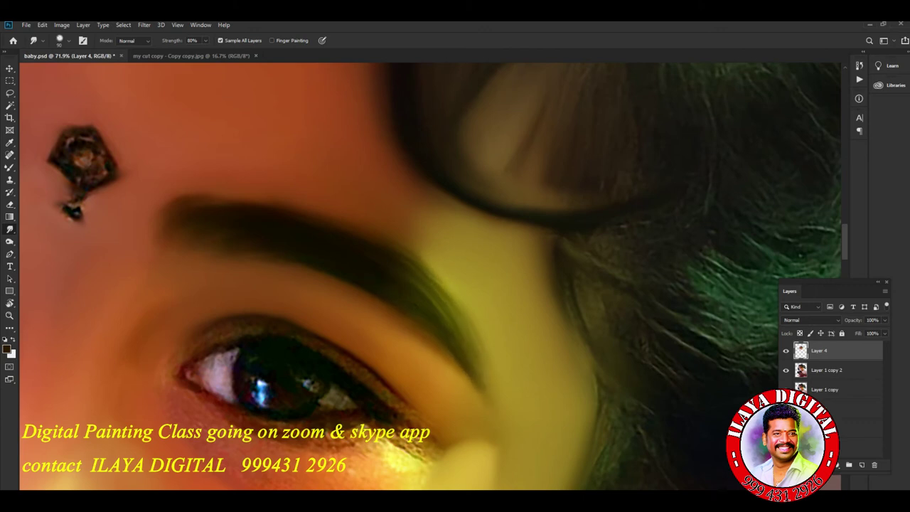
- Smooth the yellow highlight on the nose's right side and blend it into the surrounding orange skin
drag(426, 298, 672, 192)
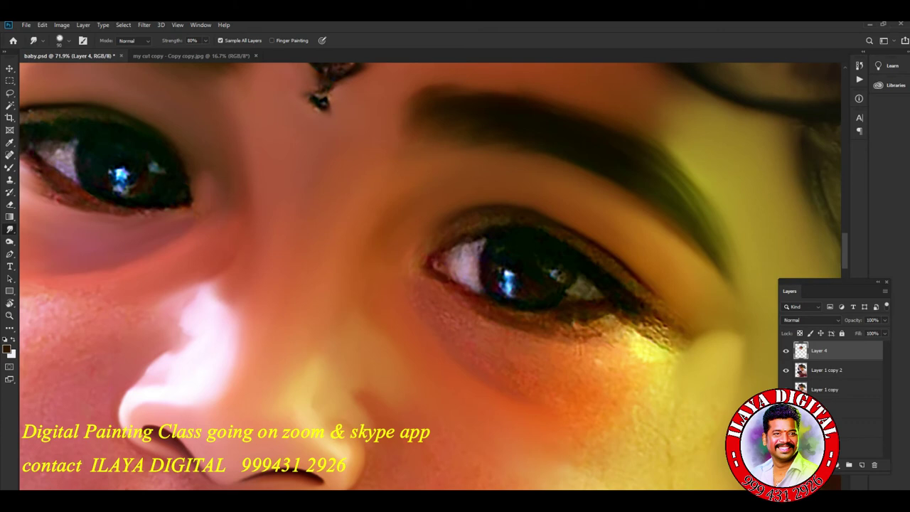
key(bracketright)
key(bracketleft)
key(bracketleft)
key(bracketleft)
key(bracketleft)
key(bracketleft)
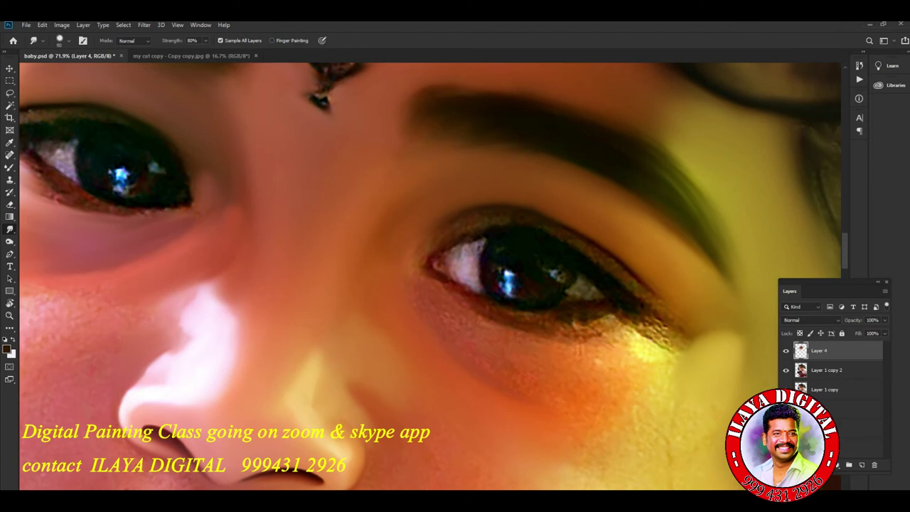
- Smooth the orange skin beneath the right eye and the yellow highlight at its outer corner with smaller brush sizes
key(bracketright)
key(bracketright)
key(bracketright)
key(bracketleft)
key(bracketleft)
key(bracketleft)
key(bracketleft)
key(bracketleft)
key(bracketleft)
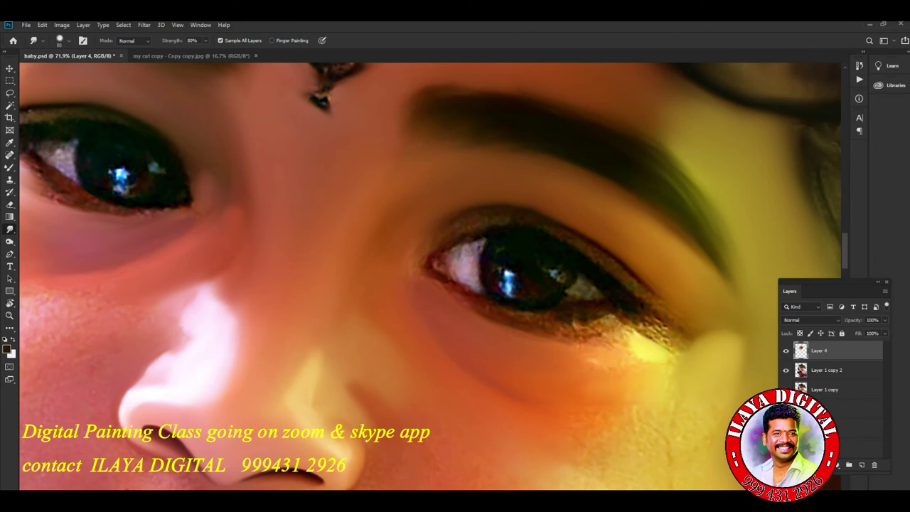
- Blend the orange under-eye shadow on the right into the yellow cheek with a larger brush
key(bracketright)
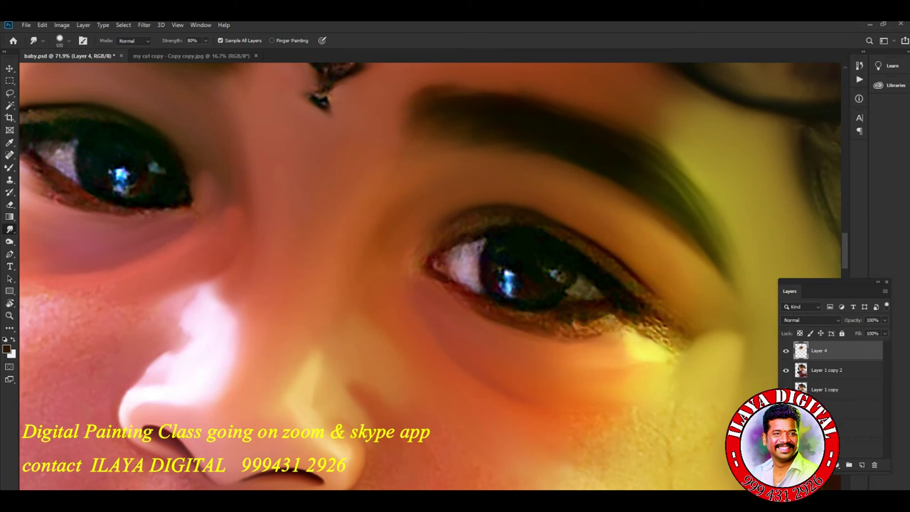
key(bracketright)
key(bracketright)
key(bracketright)
key(bracketright)
key(bracketright)
- Soften the inner end of the left eyebrow near the bindi with a 100 px brush
alt+scroll(466, 139, down, 5)
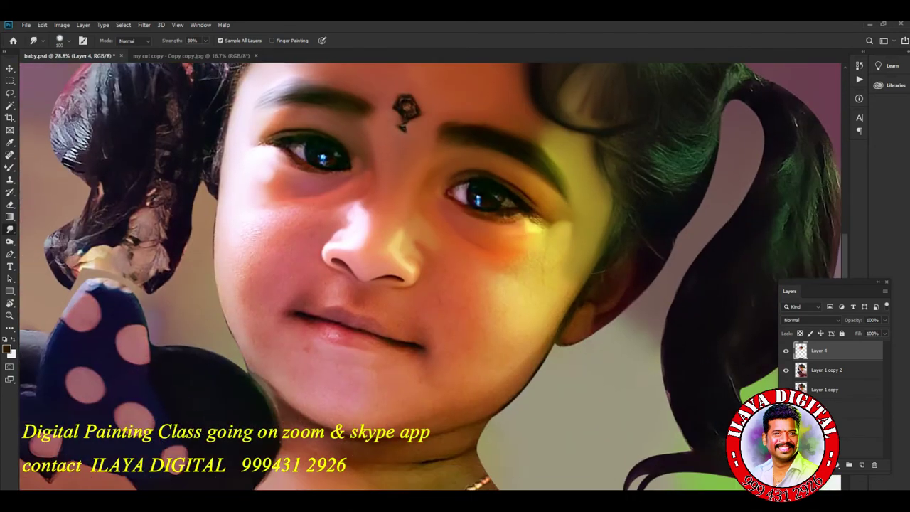
alt+scroll(529, 330, down, 6)
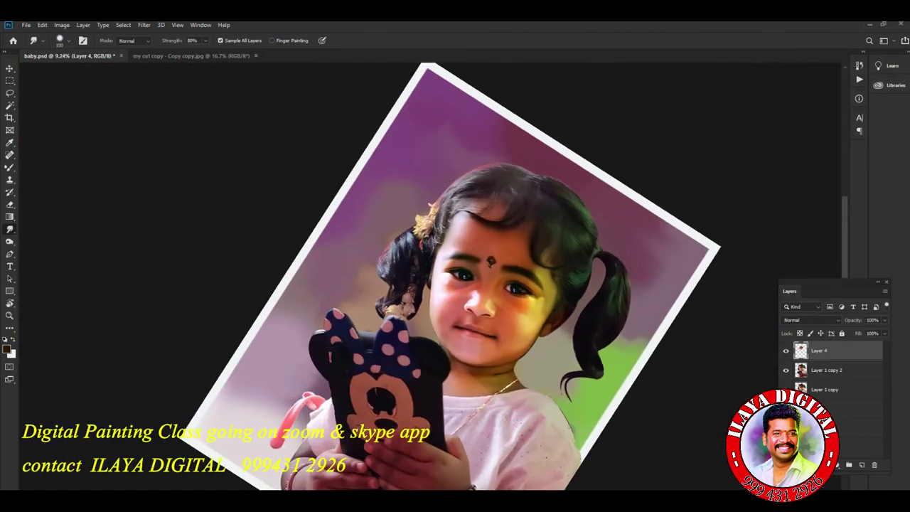
alt+scroll(490, 263, up, 6)
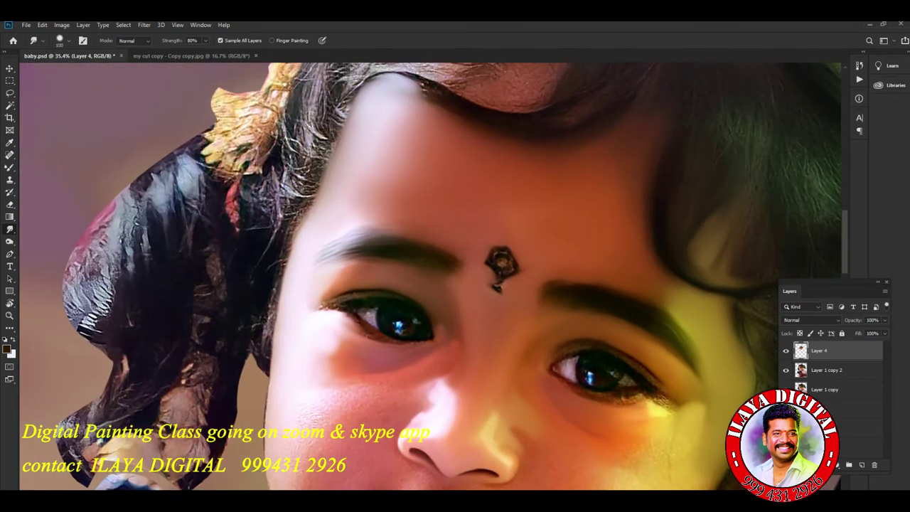
alt+scroll(477, 283, up, 4)
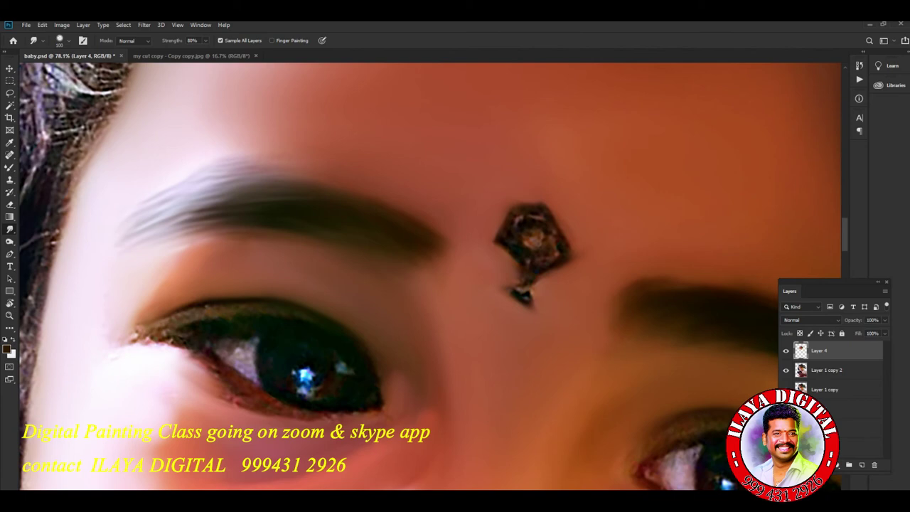
mouse_move(436, 255)
mouse_down()
mouse_move(450, 272)
mouse_move(416, 284)
mouse_move(446, 275)
mouse_move(450, 260)
mouse_move(446, 290)
mouse_up()
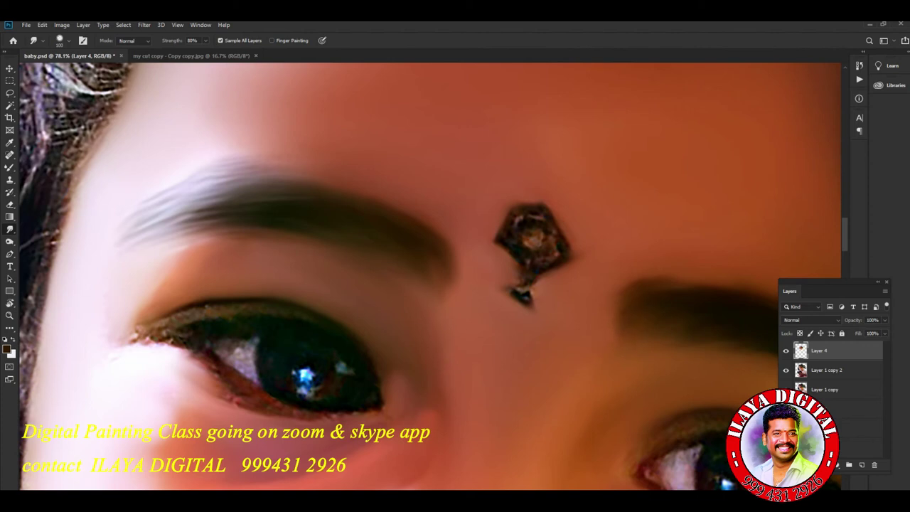
- Smooth the right cheek between the nose, mouth corner and jaw with a 150 px brush, blending orange into yellow
scroll(433, 277, down, 5)
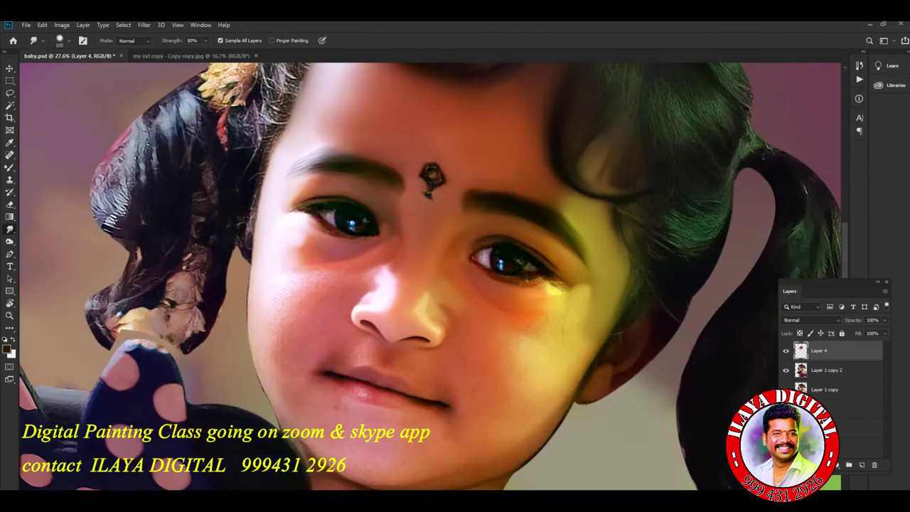
scroll(505, 346, up, 4)
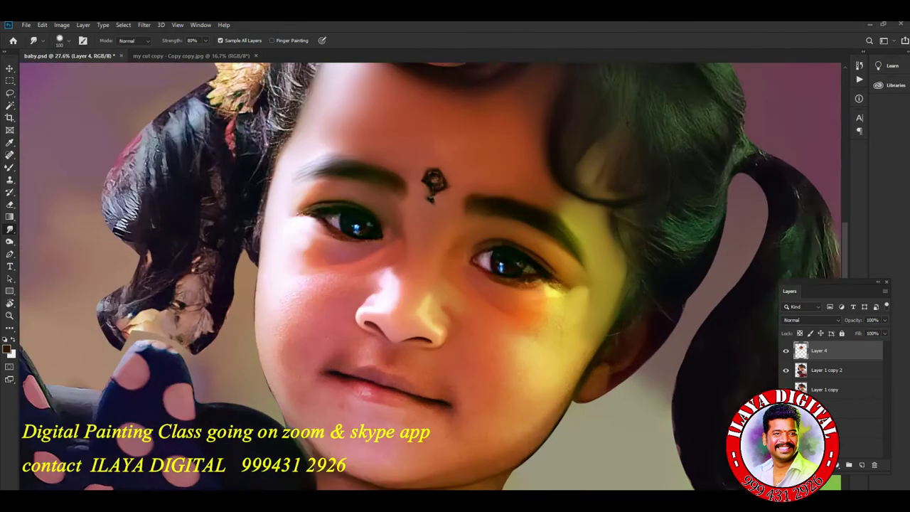
scroll(430, 276, down, 3)
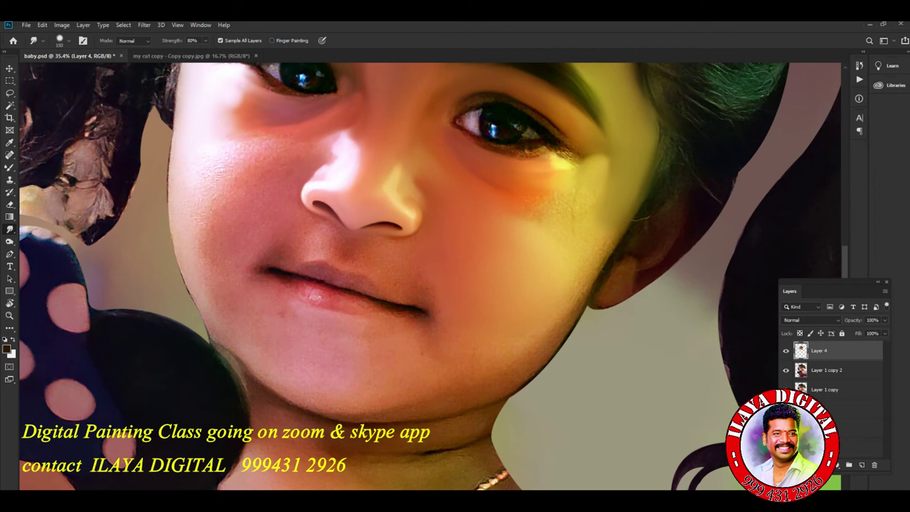
key(ctrl+0)
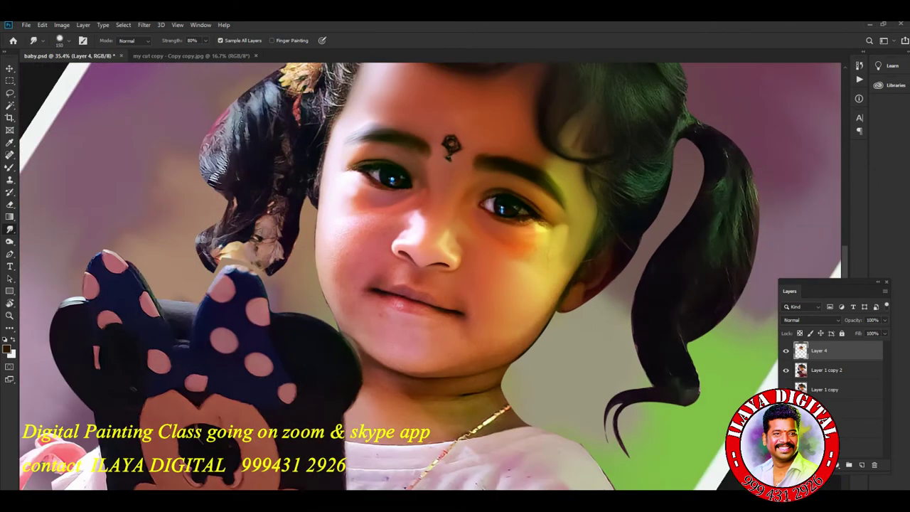
scroll(519, 328, up, 7)
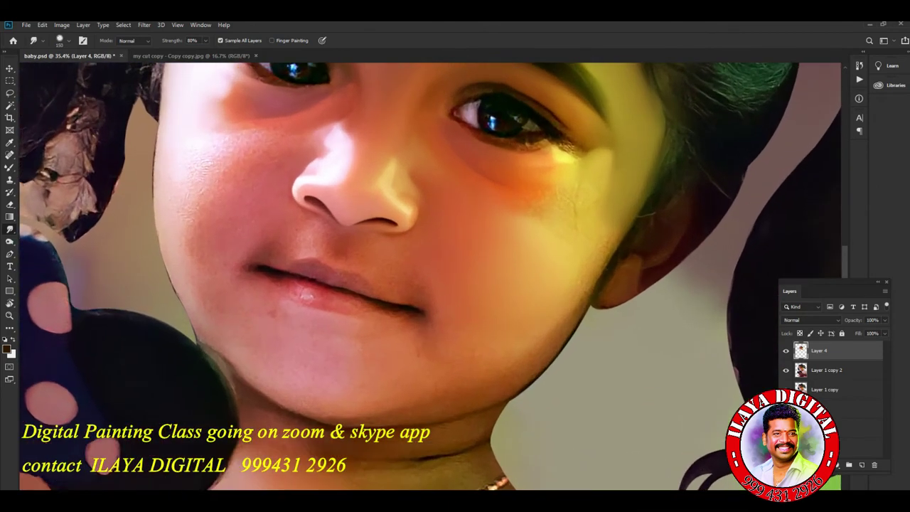
key(ctrl+0)
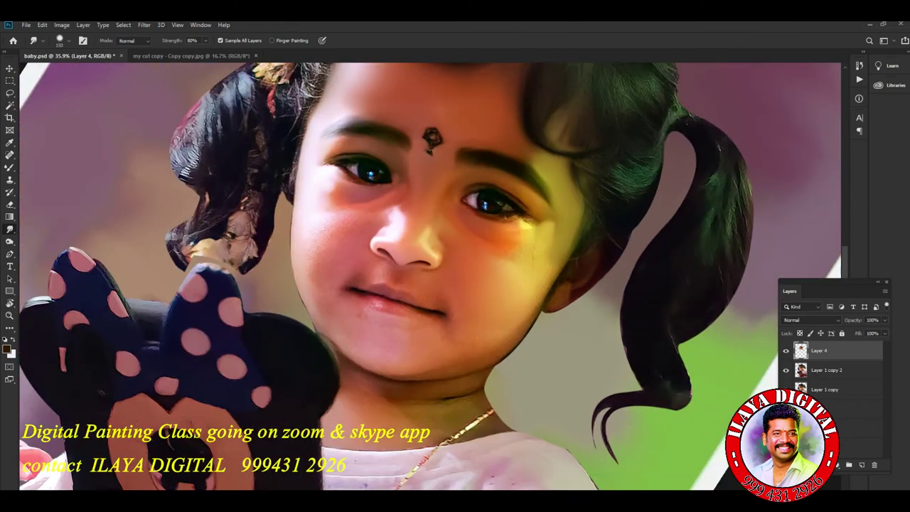
scroll(341, 284, up, 8)
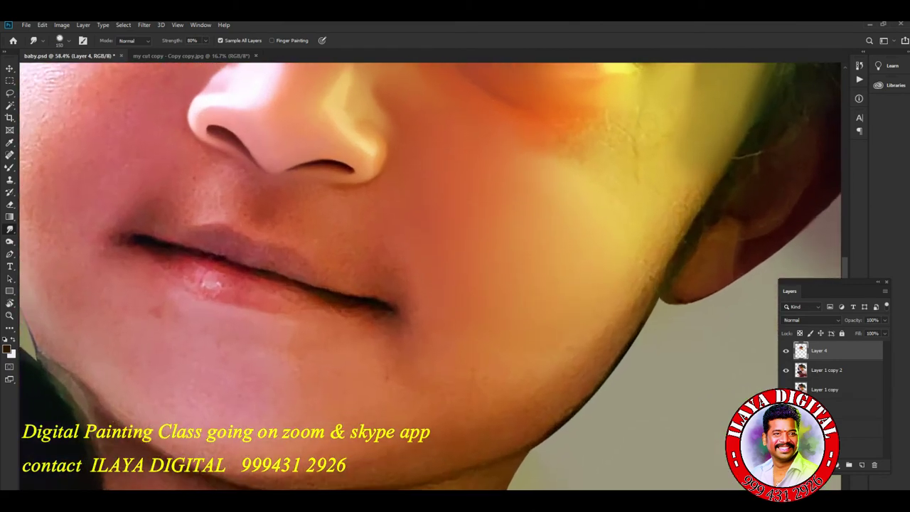
- Smooth the lower right cheek and jaw inside the selected figure outline with a 300 px Smudge brush
key(ctrl+0)
scroll(455, 334, up, 8)
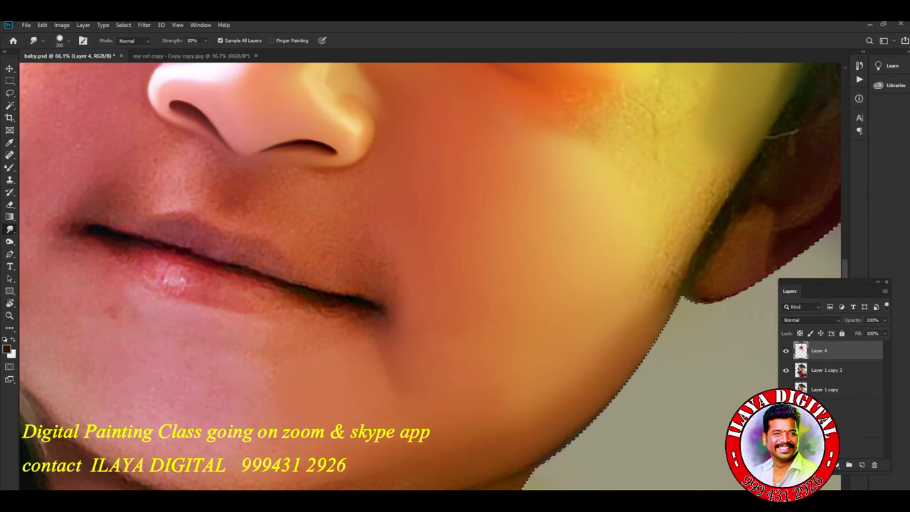
scroll(531, 350, down, 3)
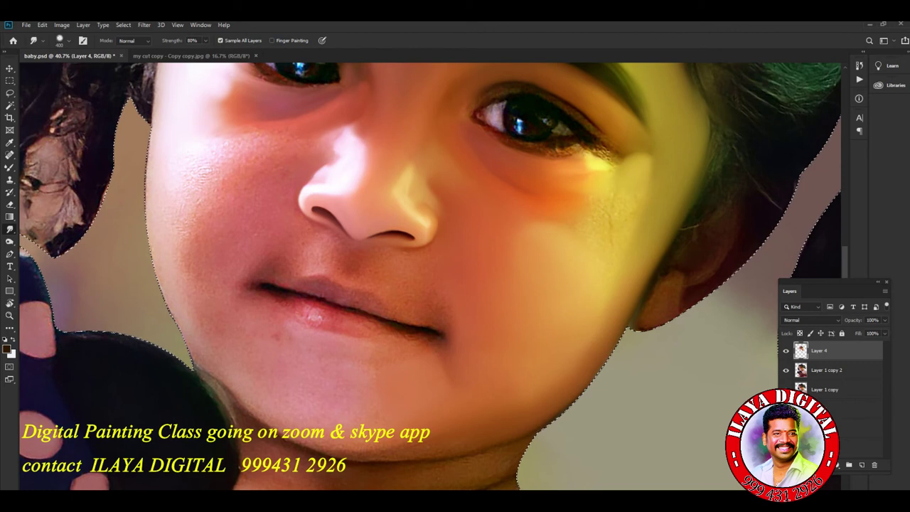
- Blend the yellow outer cheek below the right eye with brush sizes between 250 and 400 px
key(bracketleft)
key(bracketleft)
key(bracketleft)
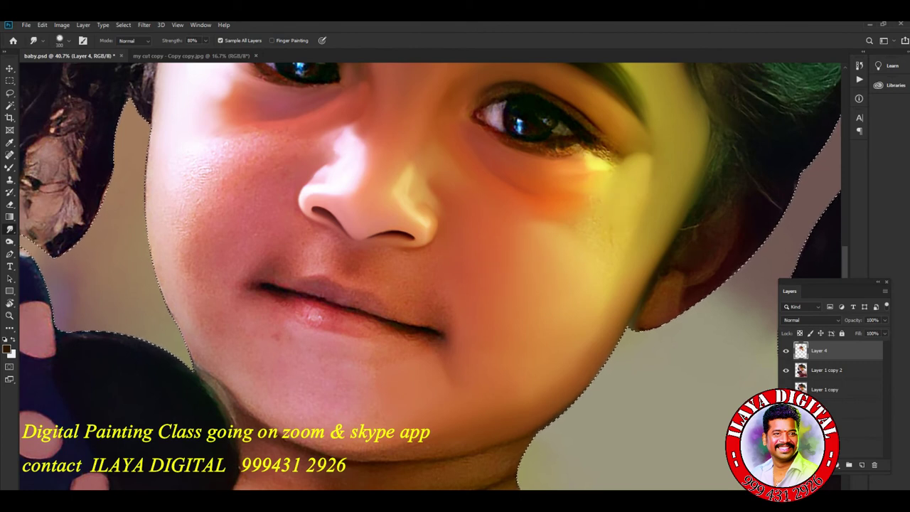
key(bracketleft)
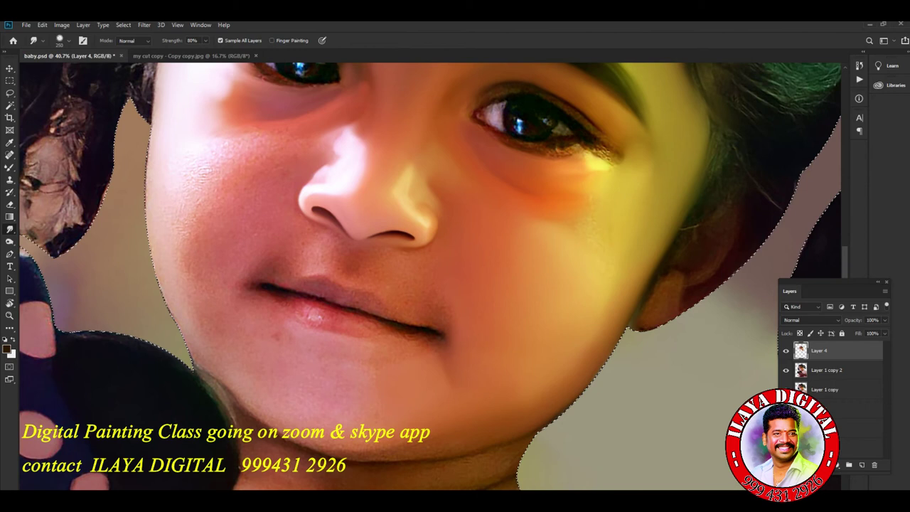
key(bracketright)
key(bracketright)
key(bracketright)
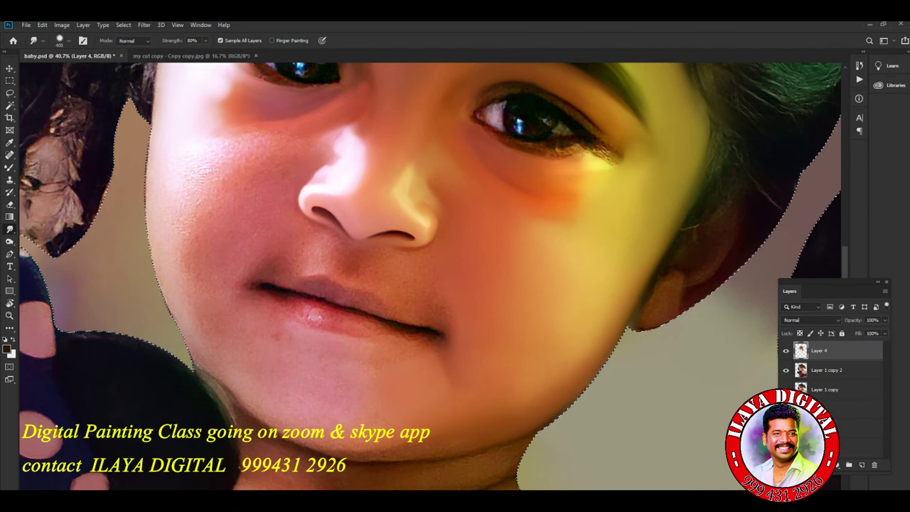
key(bracketright)
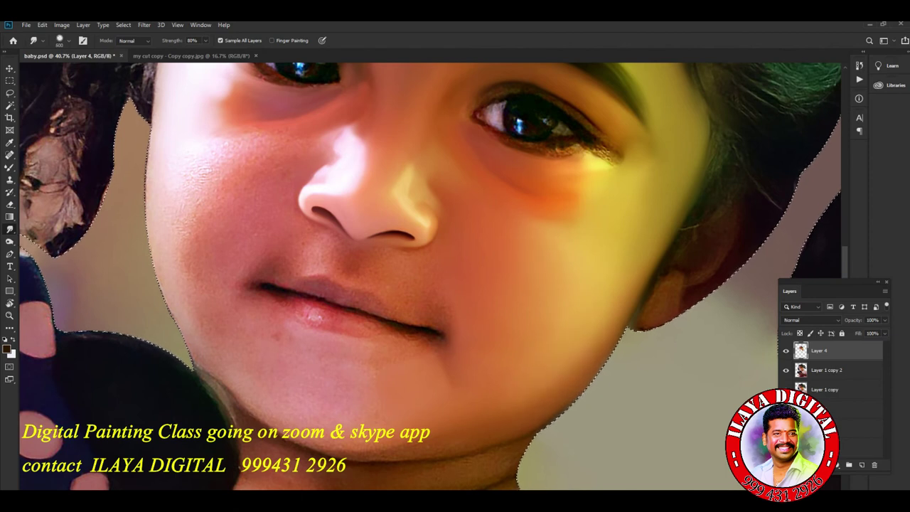
- Soften the orange shadow and yellow highlight under the right eye's outer corner with a 90 px brush
key(bracketleft)
key(bracketleft)
key(bracketleft)
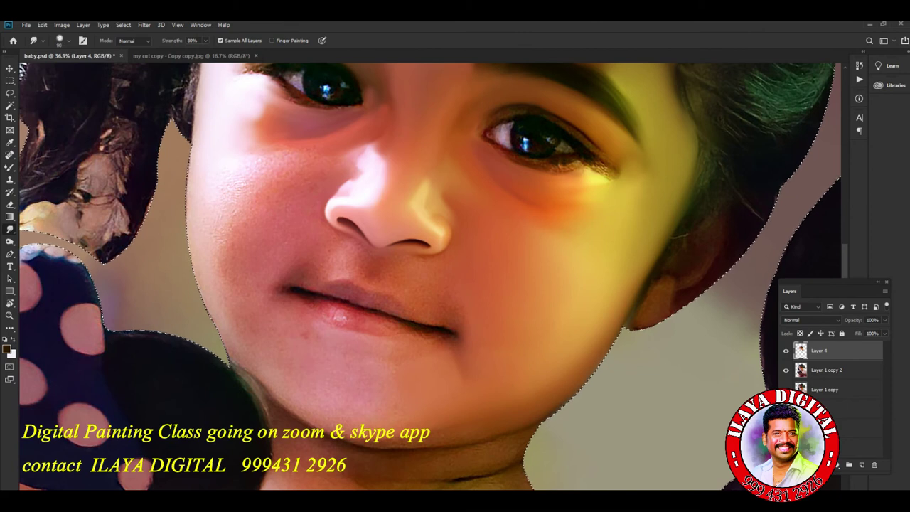
key(bracketright)
key(bracketright)
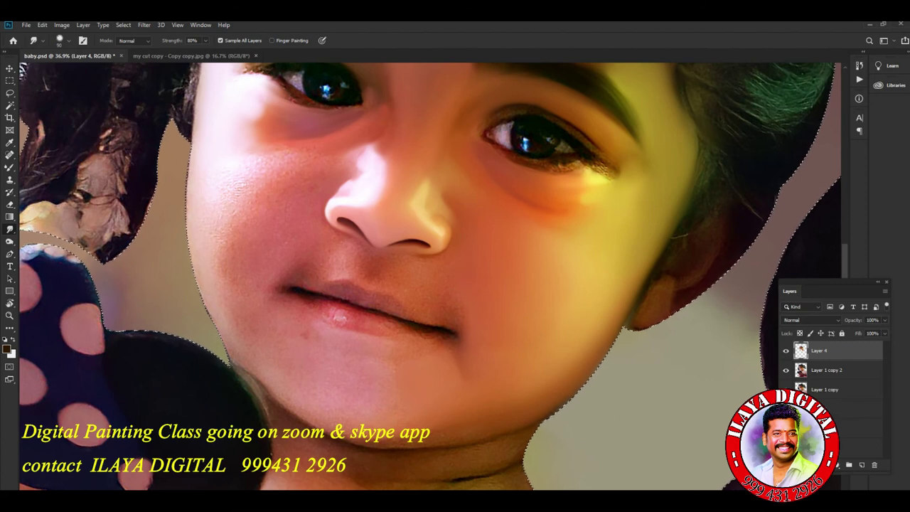
- Even out the broad tones of the chin with a large brush of up to 500 px
scroll(549, 270, down, 3)
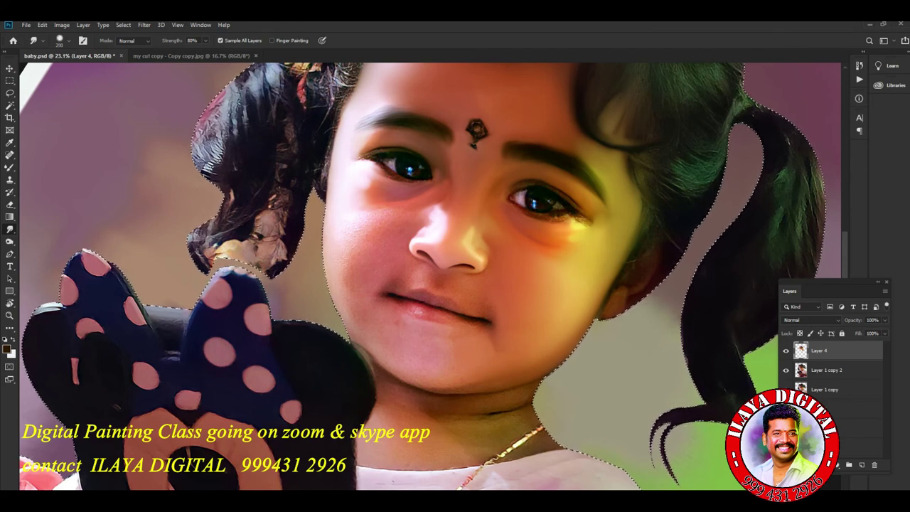
key(bracketleft)
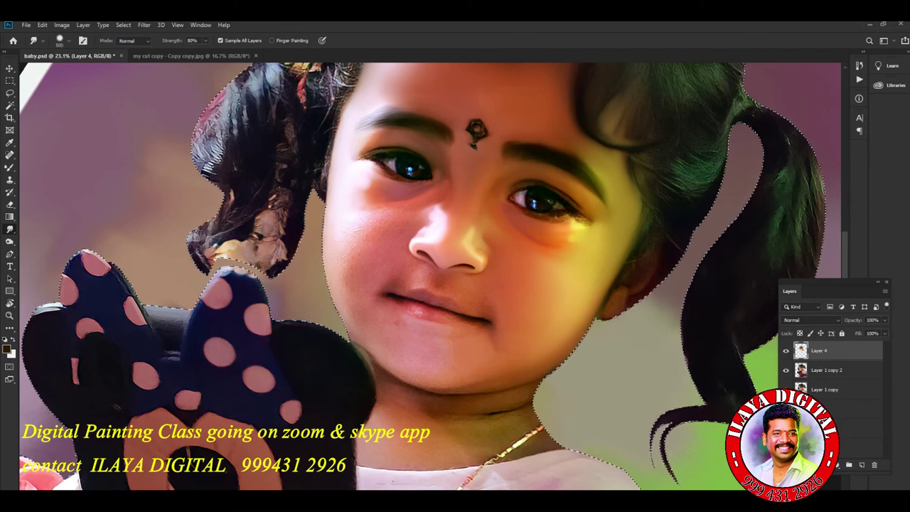
key(bracketright)
key(bracketright)
key(bracketright)
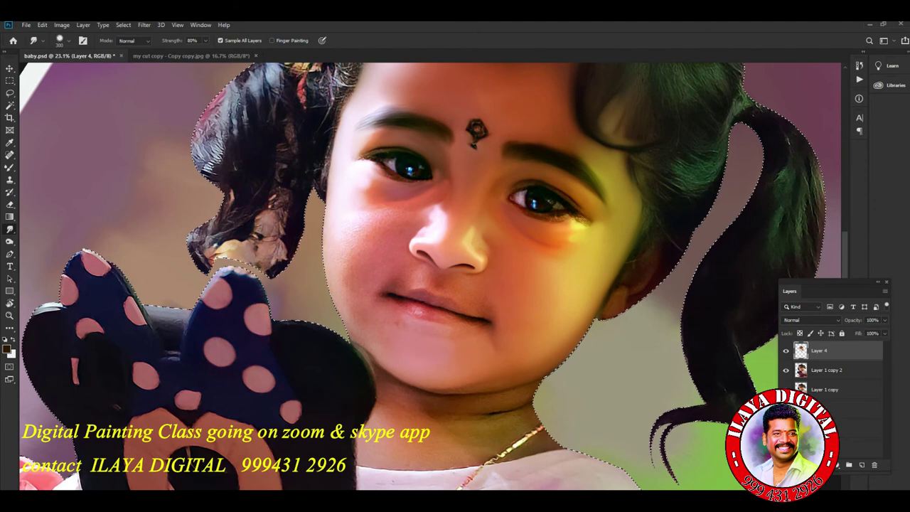
- Smooth the skin below the lower lip and toward the left jaw with brush sizes between 125 and 200 px
key(bracketleft)
key(bracketleft)
key(bracketleft)
key(bracketleft)
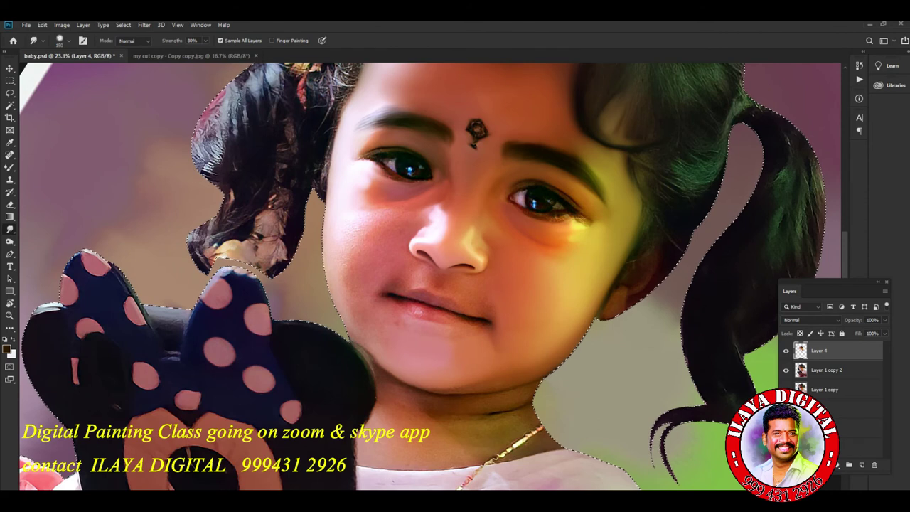
key(bracketleft)
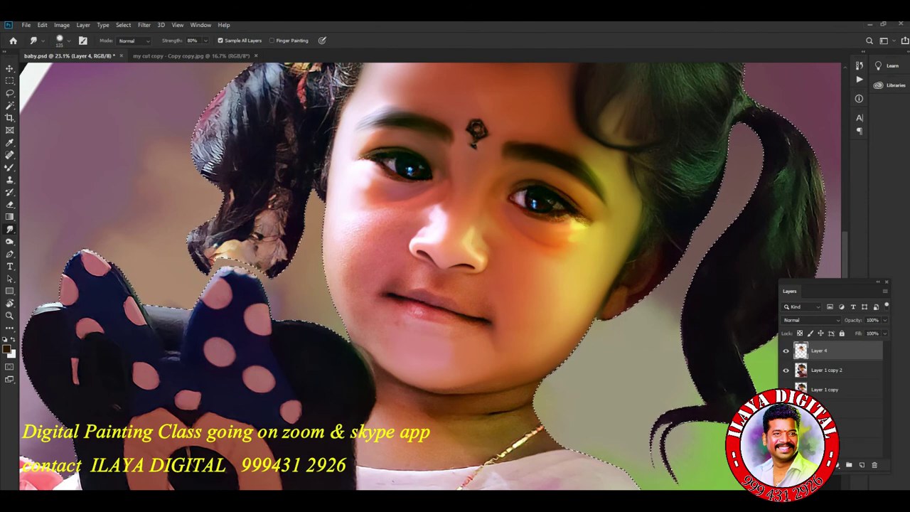
key(bracketright)
key(bracketright)
key(bracketright)
key(bracketright)
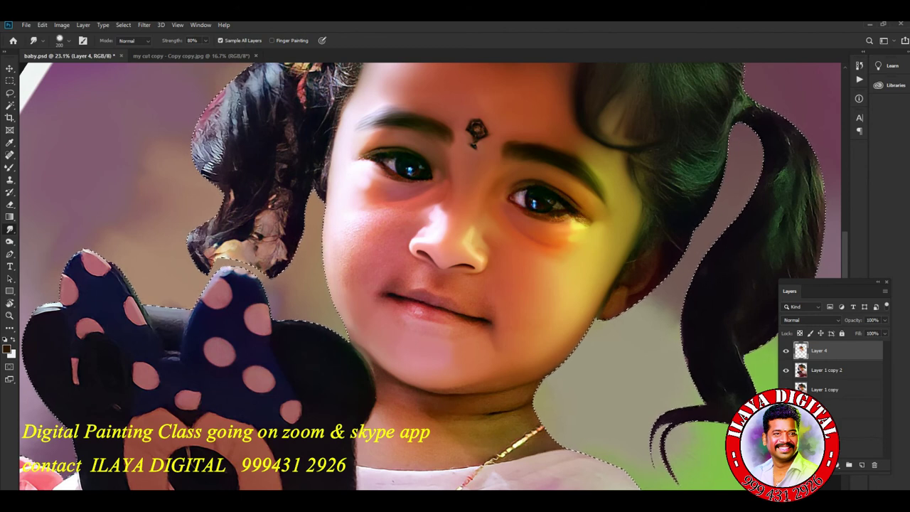
- Smooth the outer left cheek and its lower jaw edge with brush sizes between 125 and 200 px
scroll(497, 293, up, 5)
drag(356, 192, 476, 277)
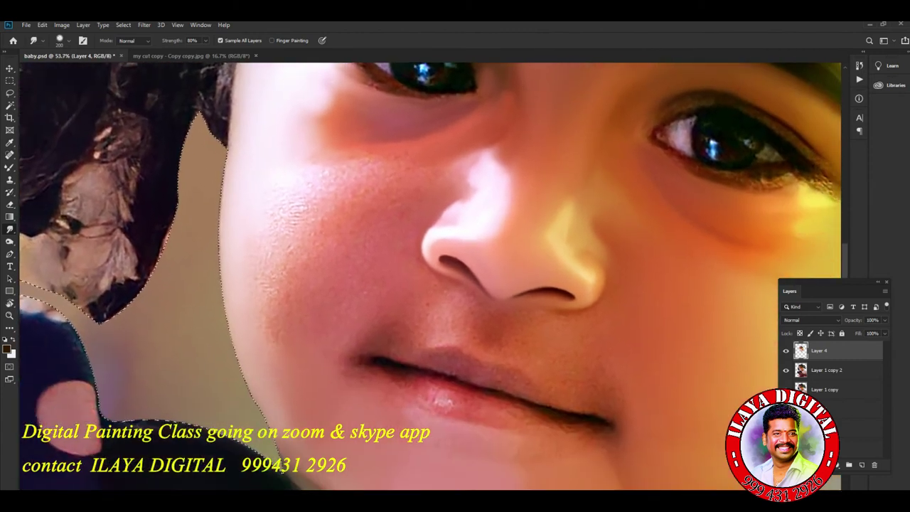
scroll(455, 277, down, 3)
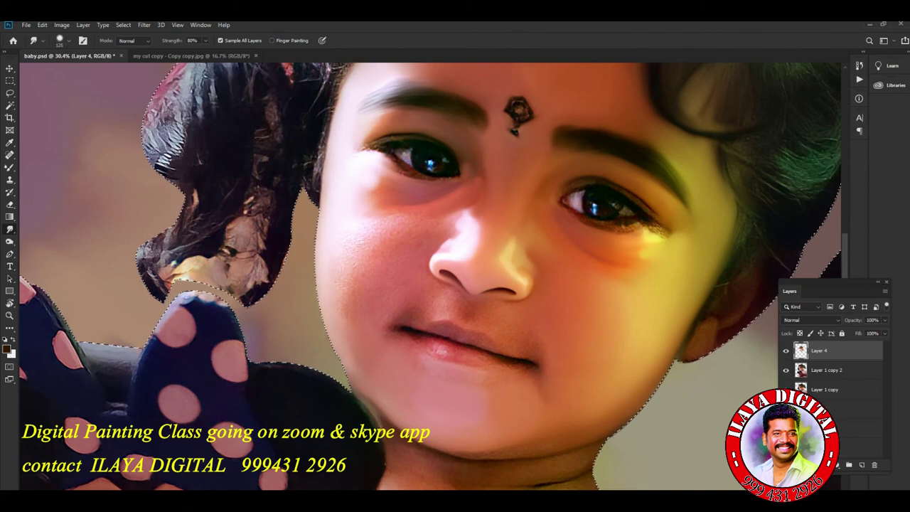
key(bracketright)
key(bracketright)
key(bracketright)
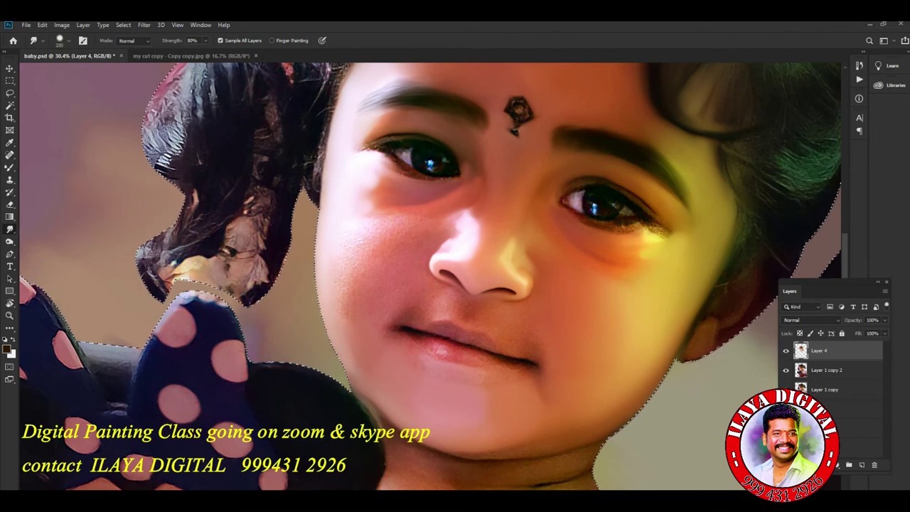
key(bracketleft)
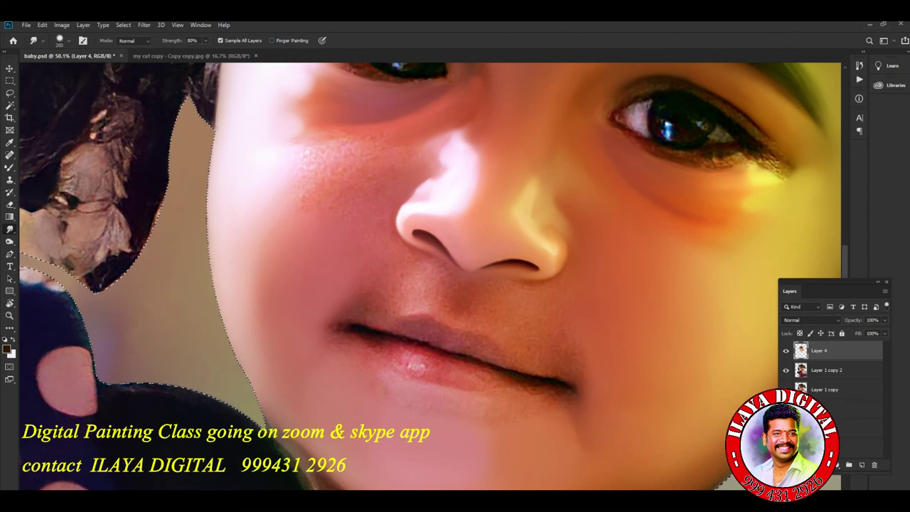
- Blend the grainy inner left cheek between the nose and mouth corner with a 175 to 200 px brush
key(bracketright)
key(bracketright)
key(bracketright)
key(bracketright)
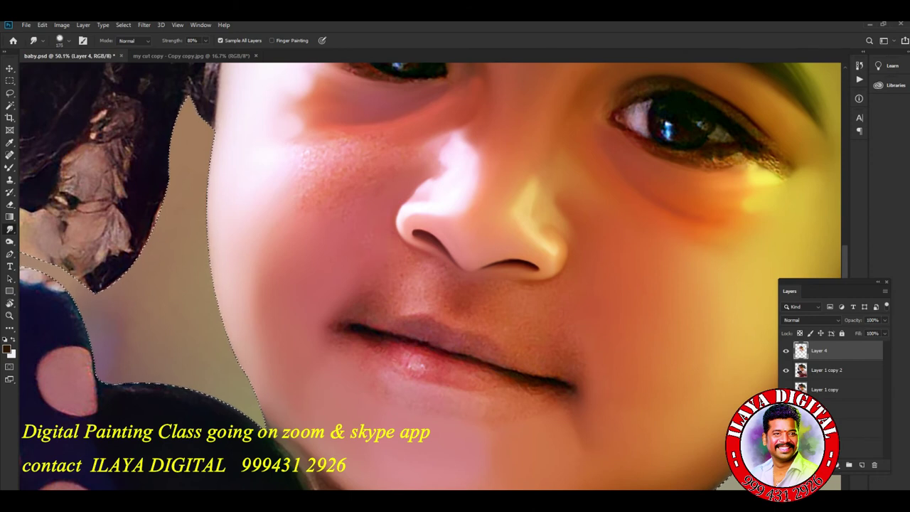
key(bracketright)
key(bracketright)
key(bracketright)
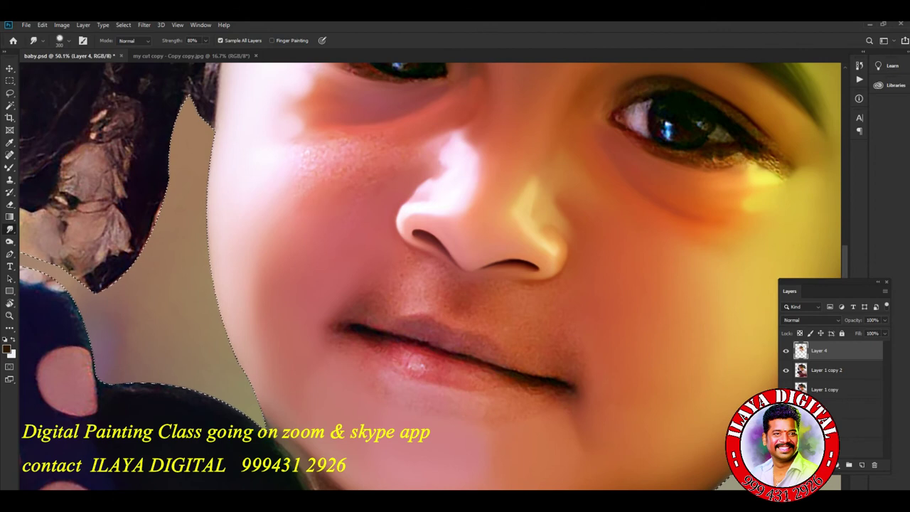
- Smudge away the speckled skin texture beneath the left eye with a brush reduced to about 110 px
key(bracketleft)
key(bracketleft)
key(bracketleft)
key(bracketleft)
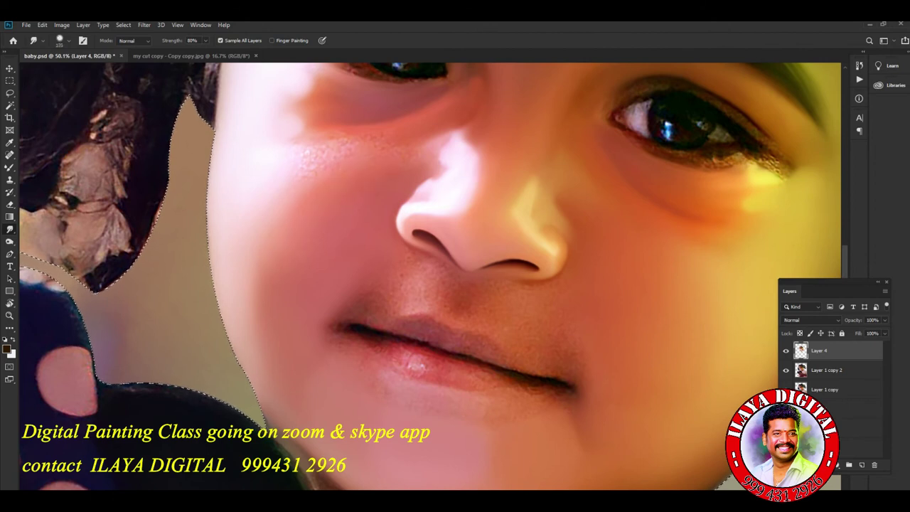
key(bracketleft)
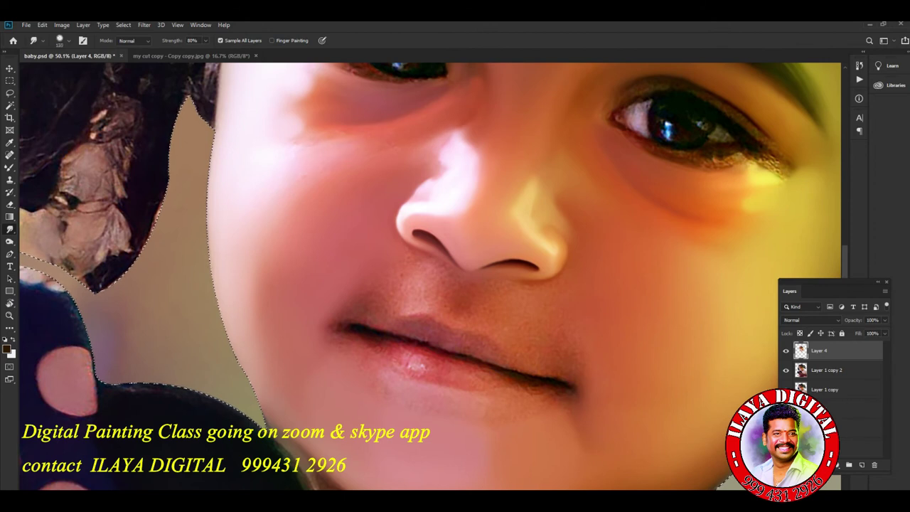
key(bracketleft)
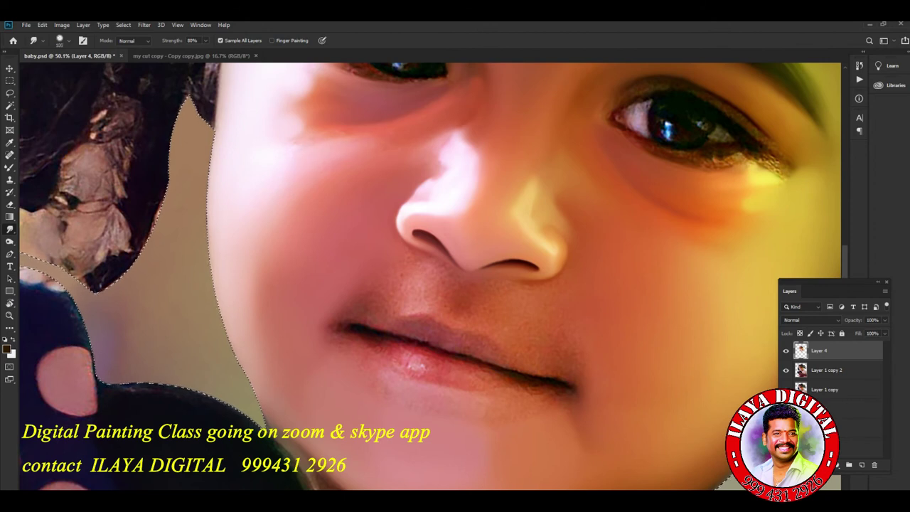
- Blend the pale highlight under the left eye into the pink cheek with a 175 px brush
key(bracketright)
key(bracketright)
key(bracketright)
key(bracketright)
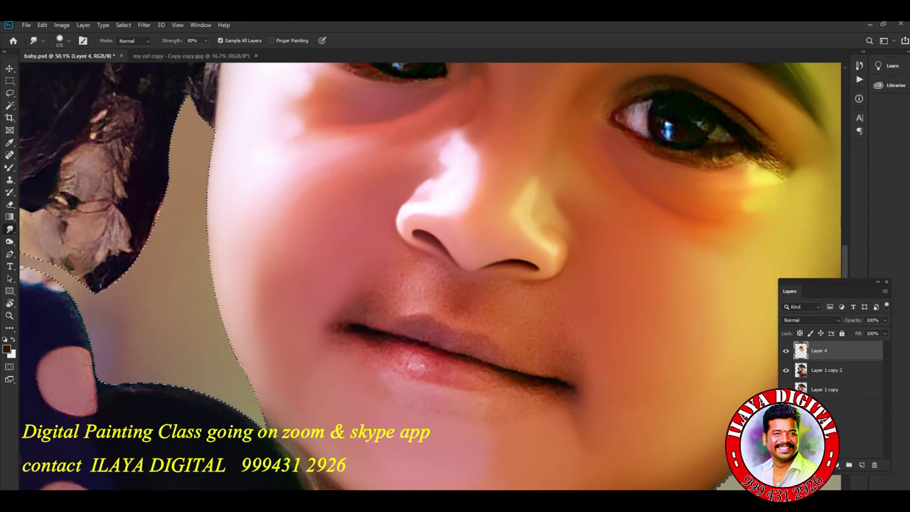
key(bracketright)
key(bracketright)
- Compare the painted face with the original by hiding Layer 4 and showing it again
key(ctrl+0)
scroll(430, 277, up, 3)
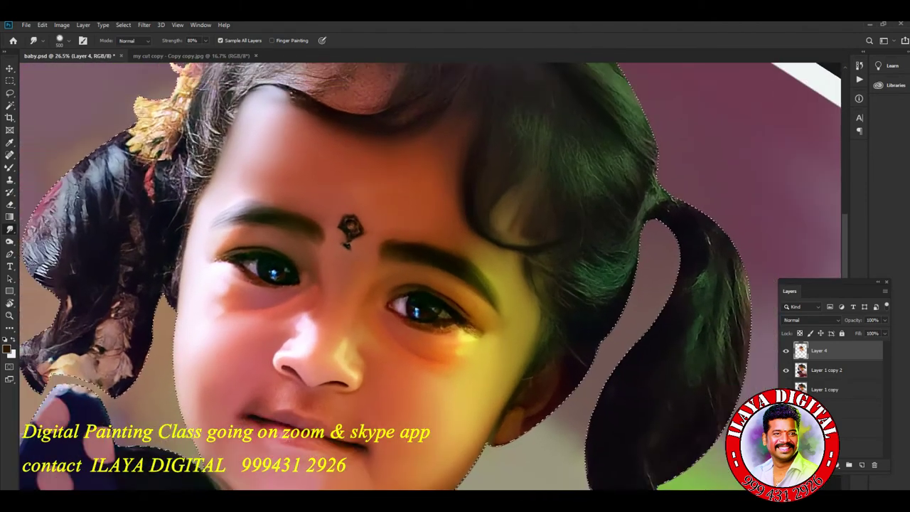
click(786, 350)
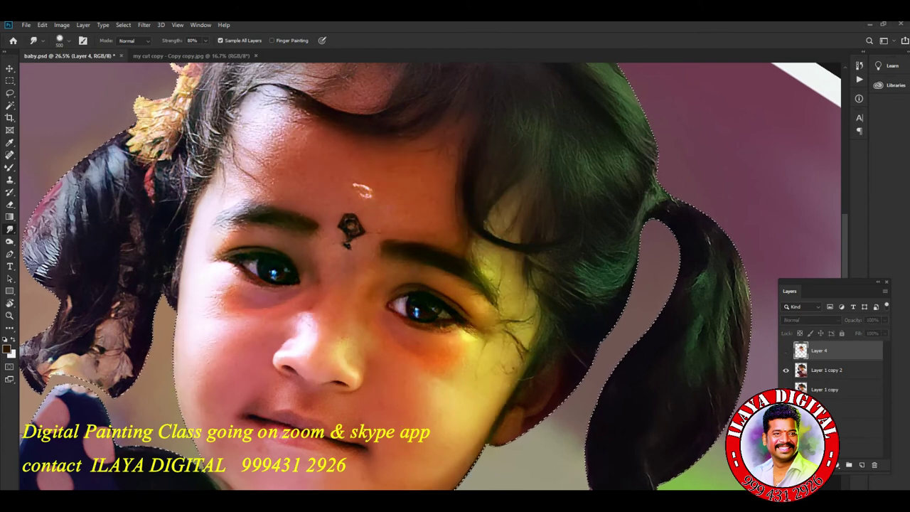
click(786, 350)
- Even out the left cheek, jaw and chin around the mouth, enlarging the brush to 400 px
scroll(319, 399, up, 4)
scroll(430, 277, down, 5)
key(bracketleft)
key(bracketleft)
key(bracketleft)
key(bracketleft)
key(bracketleft)
key(bracketleft)
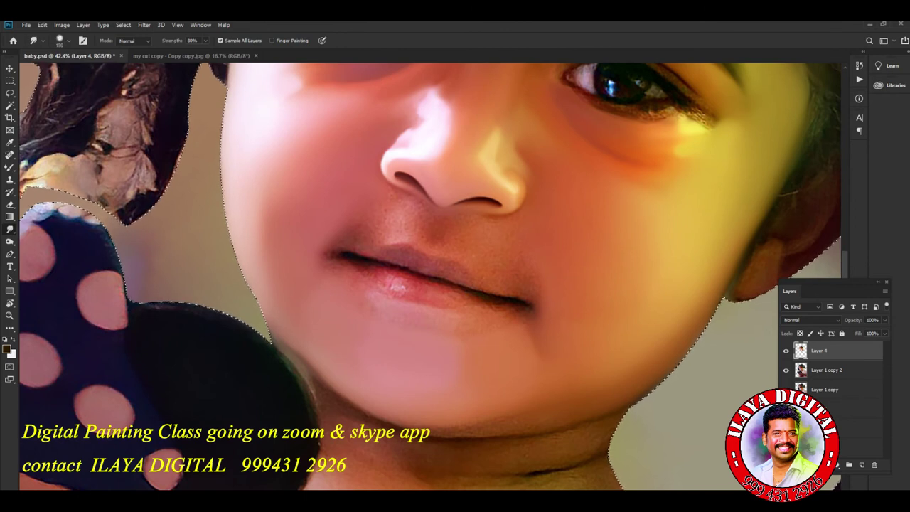
key(bracketright)
key(bracketright)
key(bracketright)
key(bracketright)
key(bracketright)
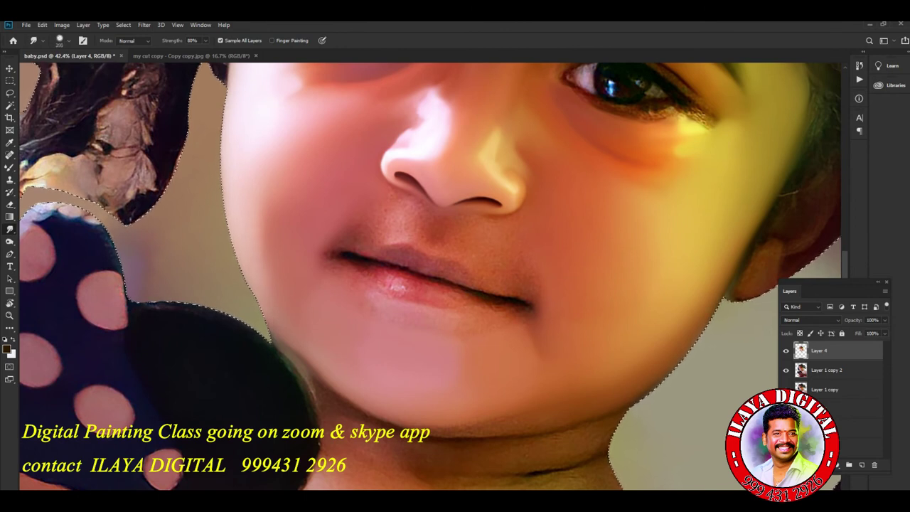
key(bracketright)
key(bracketright)
key(bracketright)
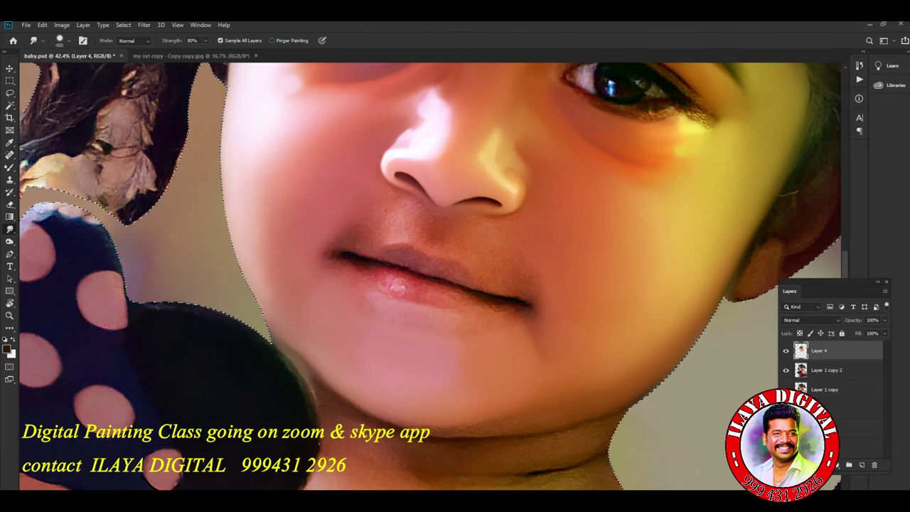
- Reshape the upper end of the white highlight on the left side of the nose with short 80 px smudges
scroll(366, 337, down, 4)
scroll(492, 239, up, 4)
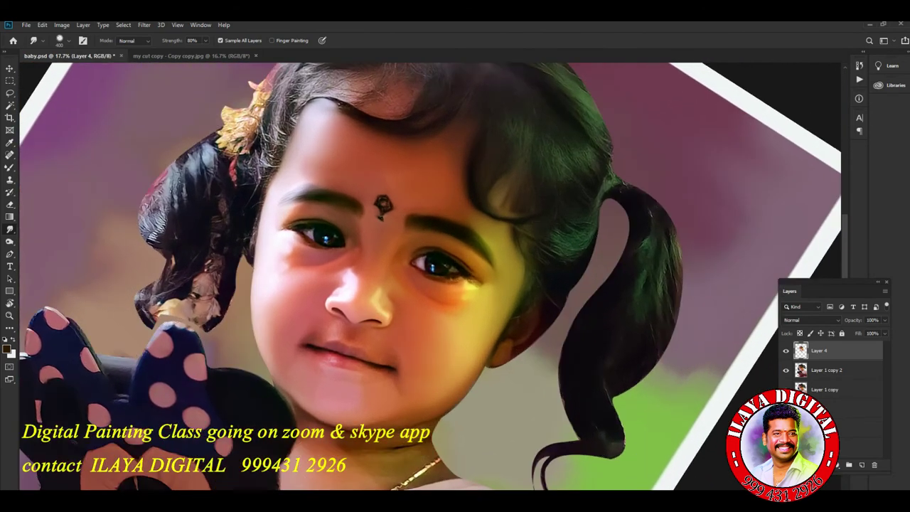
scroll(455, 277, left, 5)
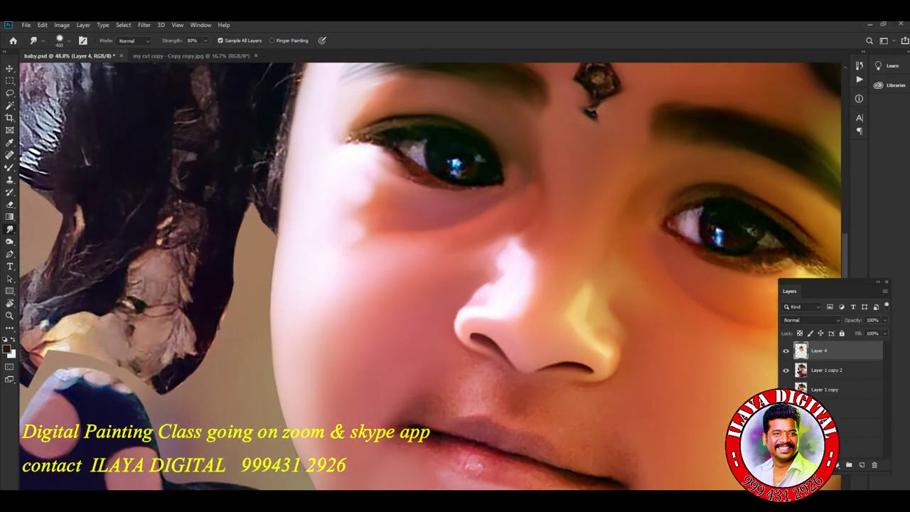
scroll(497, 270, up, 3)
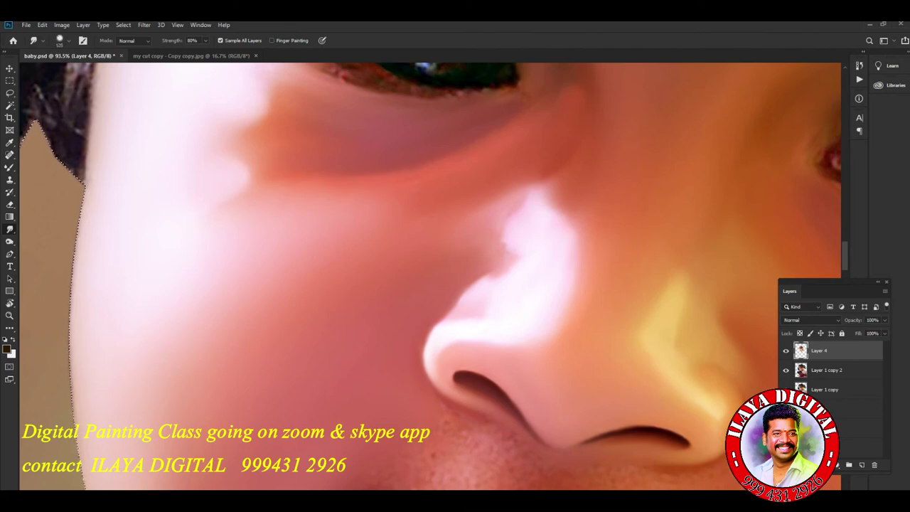
key(bracketleft)
key(bracketleft)
key(bracketright)
mouse_move(533, 187)
mouse_down()
mouse_move(547, 177)
mouse_move(506, 202)
mouse_up()
drag(555, 182, 565, 215)
drag(525, 243, 506, 234)
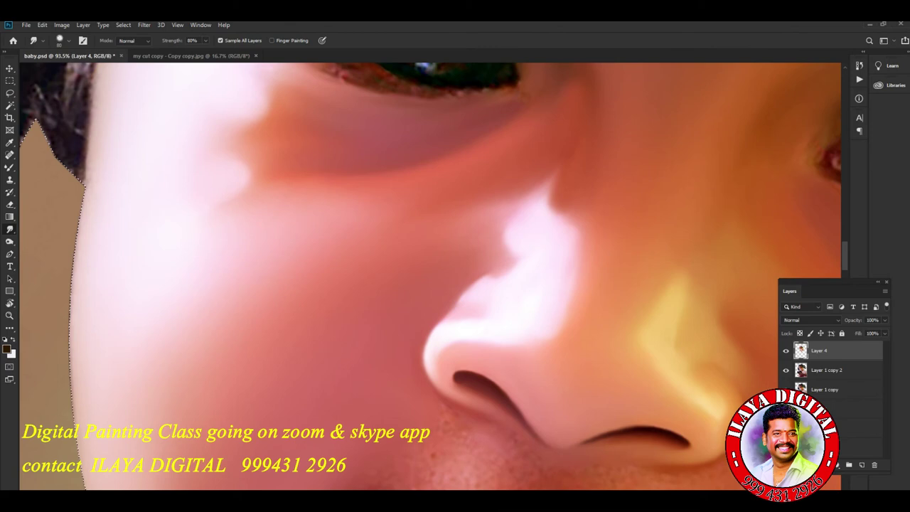
- Blend the left cheek beside the nose highlight with larger brushes, finishing the details at 90 px
key(bracketright)
key(bracketright)
key(bracketright)
key(bracketright)
key(bracketright)
key(bracketleft)
key(bracketleft)
key(bracketleft)
key(bracketleft)
key(bracketleft)
key(bracketleft)
key(bracketleft)
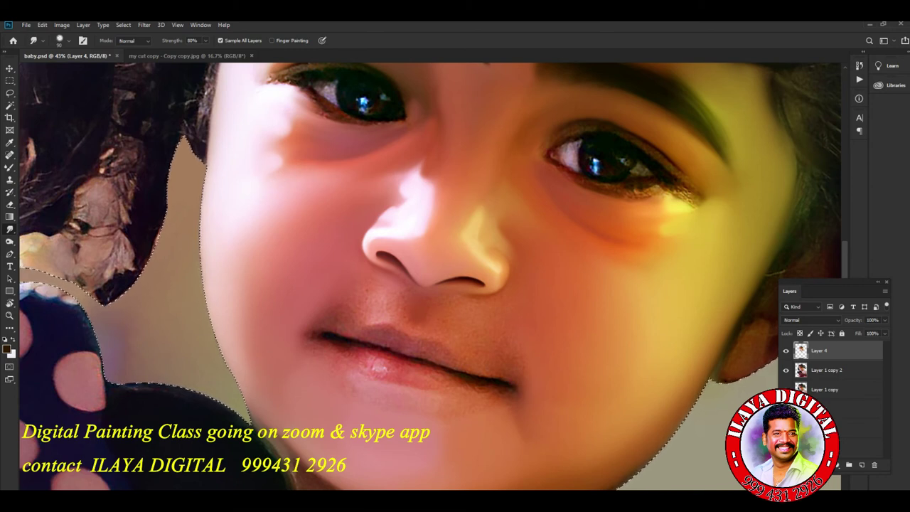
- Smooth the upper lip's left edge and the skin beside it with a small Mixer Brush, rotating the canvas to suit
scroll(441, 323, up, 5)
scroll(430, 278, down, 3)
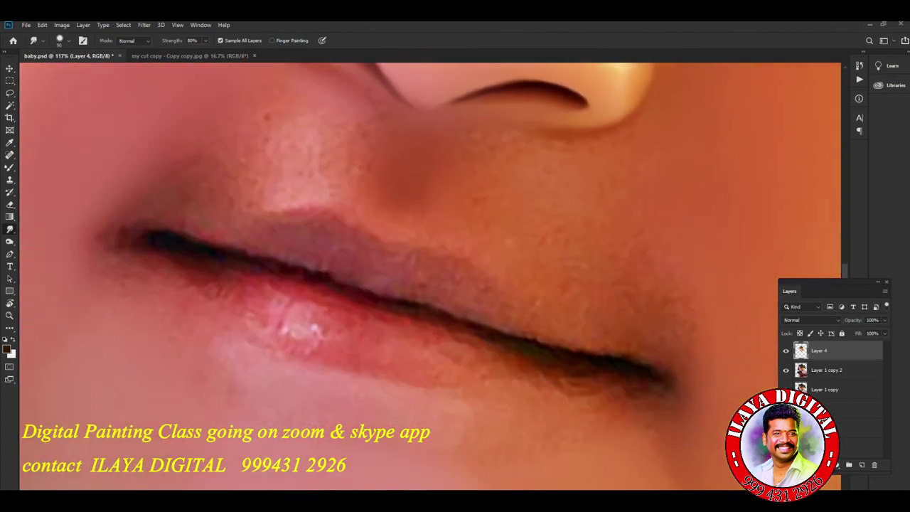
scroll(481, 286, down, 2)
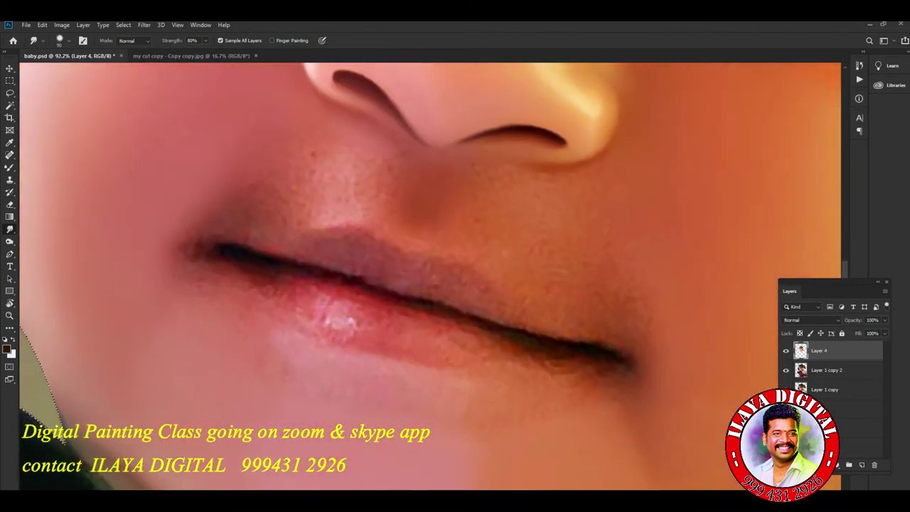
key(ctrl+shift+h)
scroll(661, 291, up, 3)
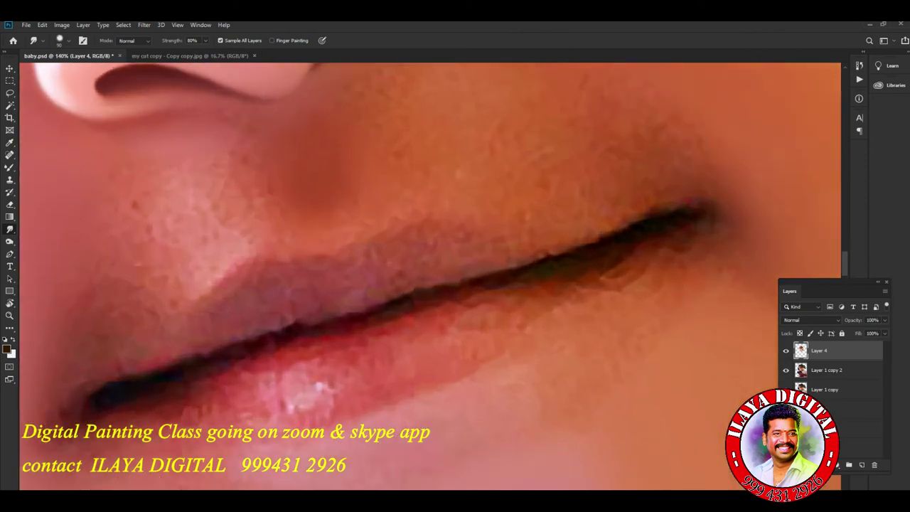
scroll(430, 276, down, 4)
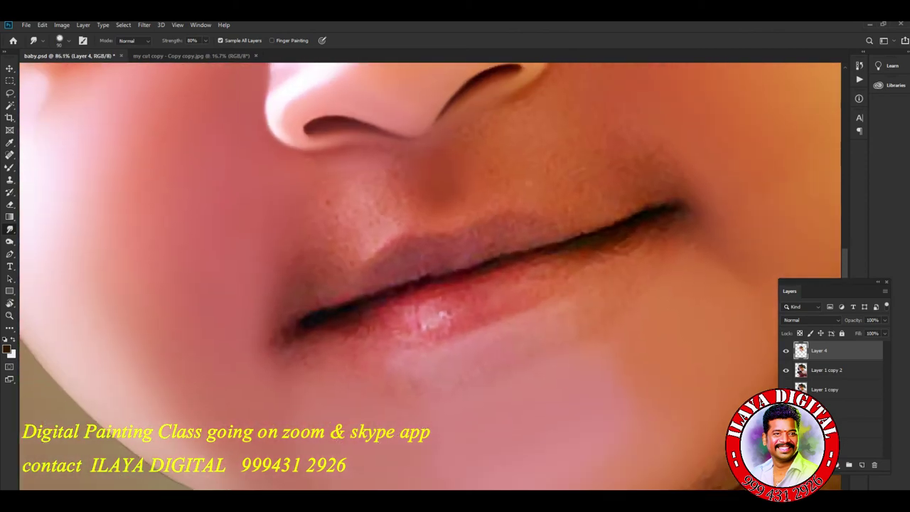
key(b)
key(bracketleft)
key(bracketleft)
key(bracketleft)
key(bracketleft)
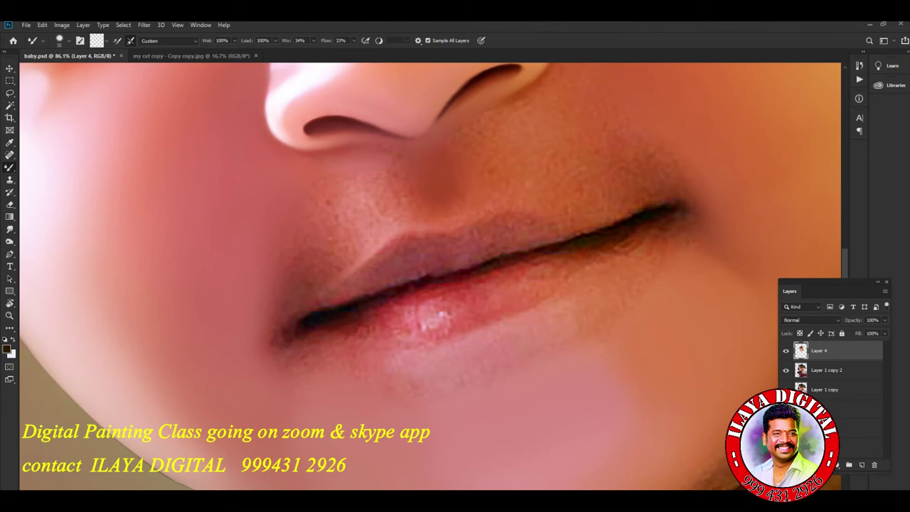
- Set the Mixer Brush to 24% mix and 48% flow, and make Layer 4 the active layer
scroll(615, 273, down, 5)
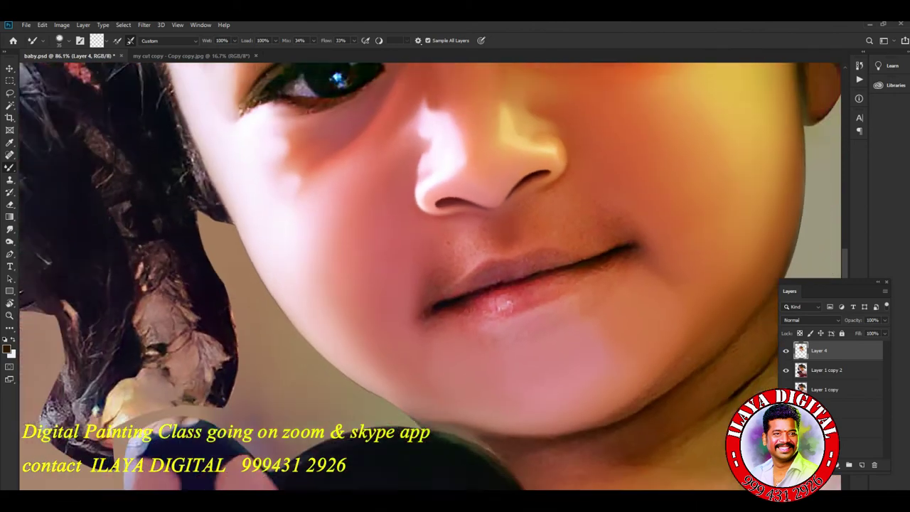
scroll(430, 276, up, 4)
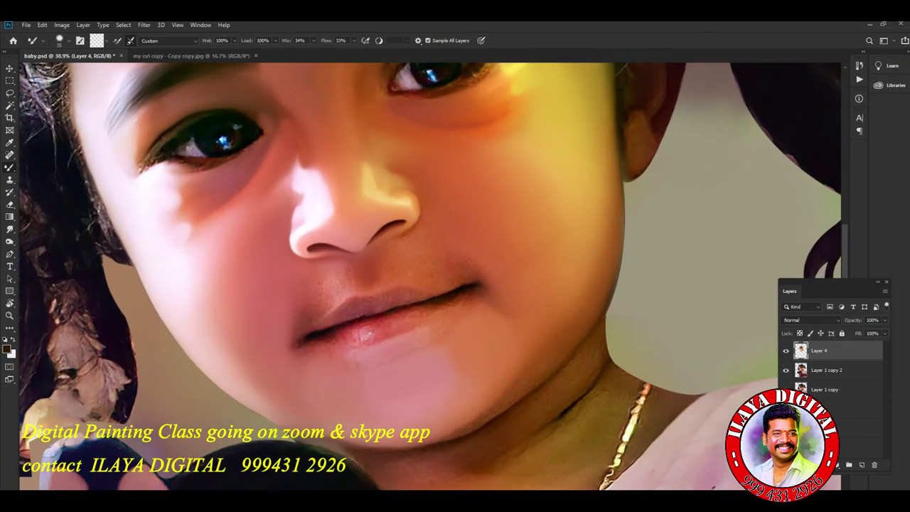
key(alt+bracketleft)
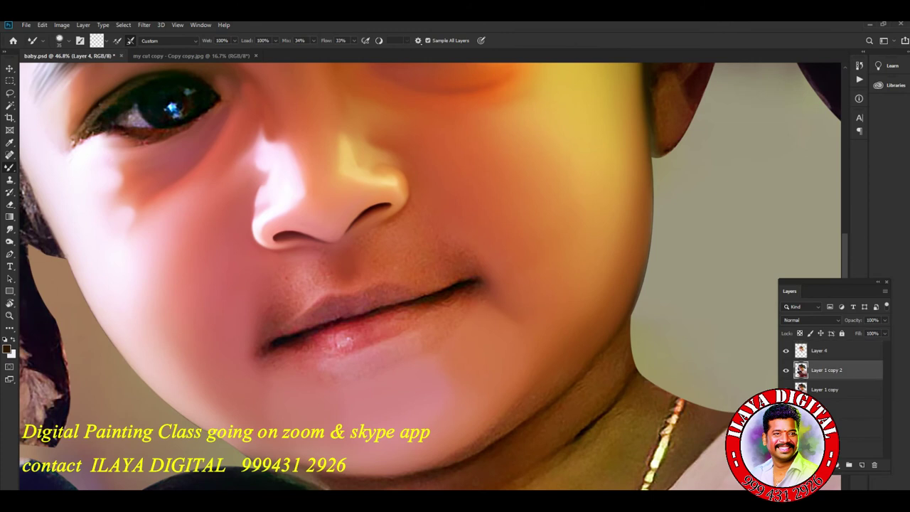
scroll(433, 312, up, 2)
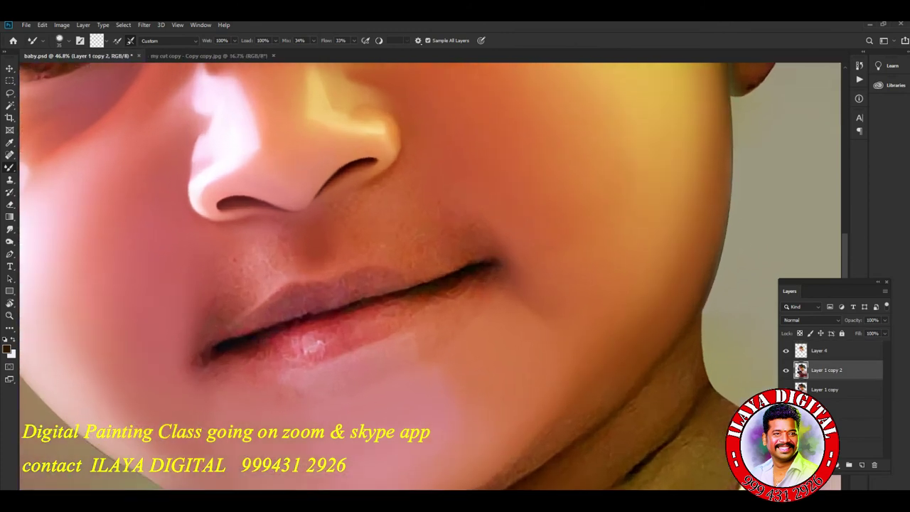
click(354, 40)
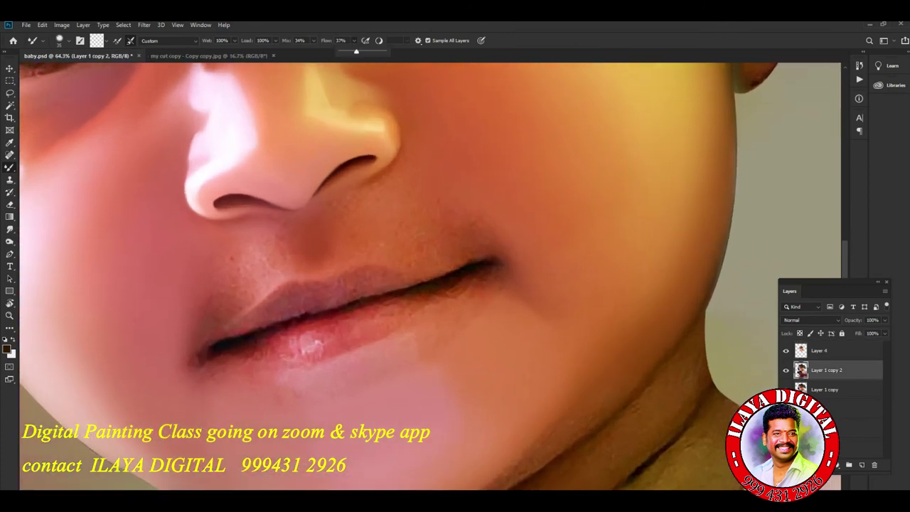
drag(310, 52, 309, 52)
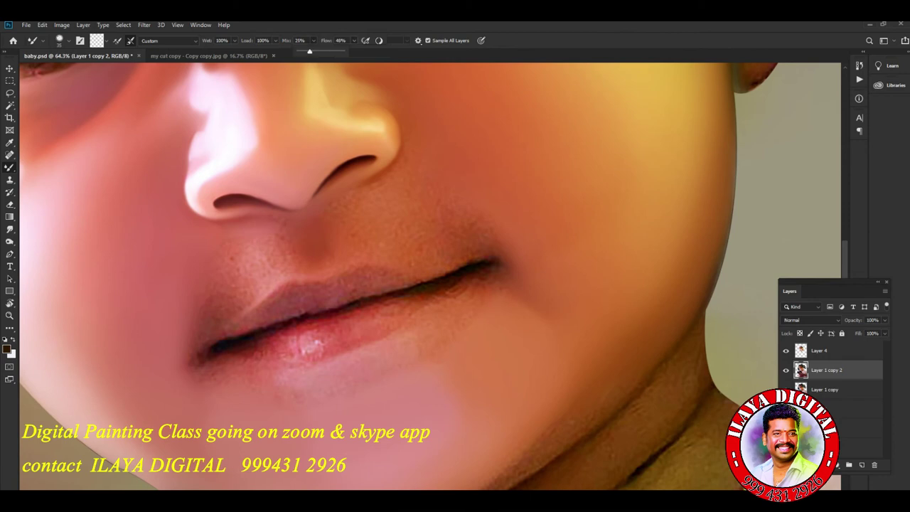
key(Return)
click(825, 350)
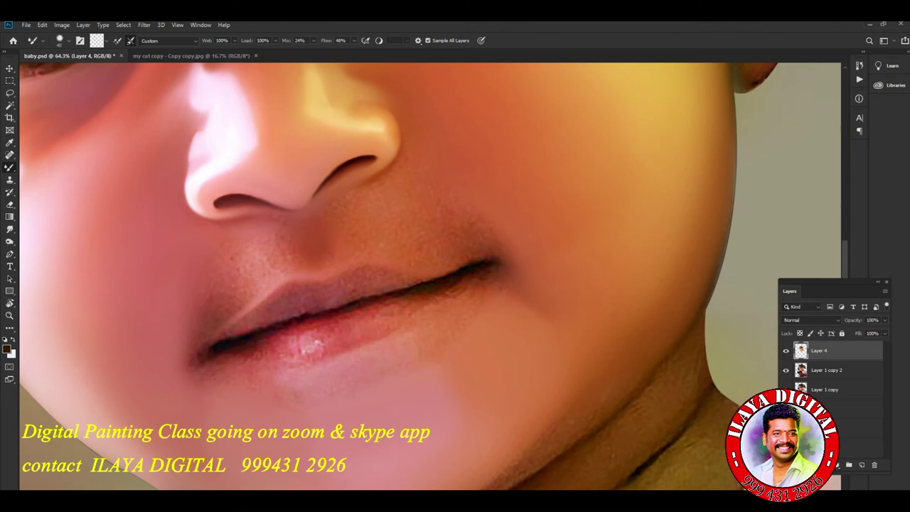
- Blend the mouth line, left mouth corner and lower lip's outline with the Mixer Brush, enlarging it from 40 to 100 px
mouse_move(225, 334)
mouse_down()
mouse_move(237, 342)
mouse_move(216, 346)
mouse_up()
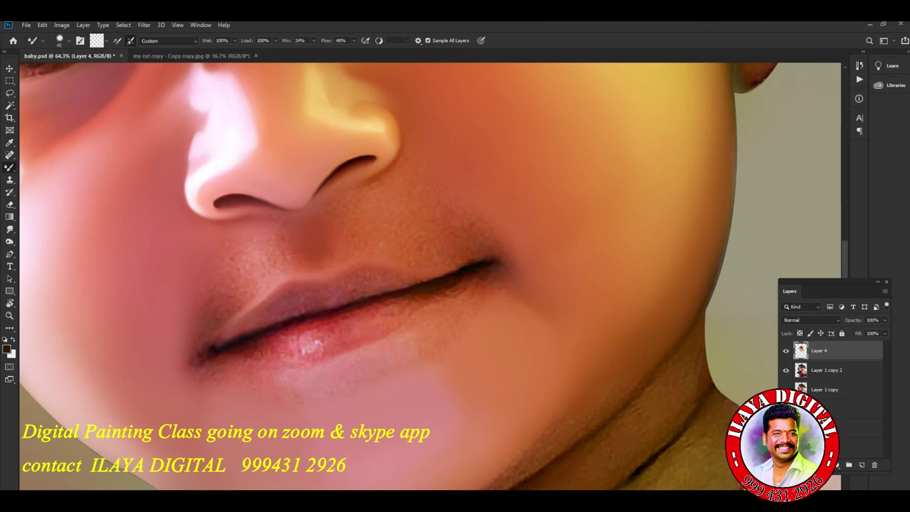
drag(246, 359, 306, 364)
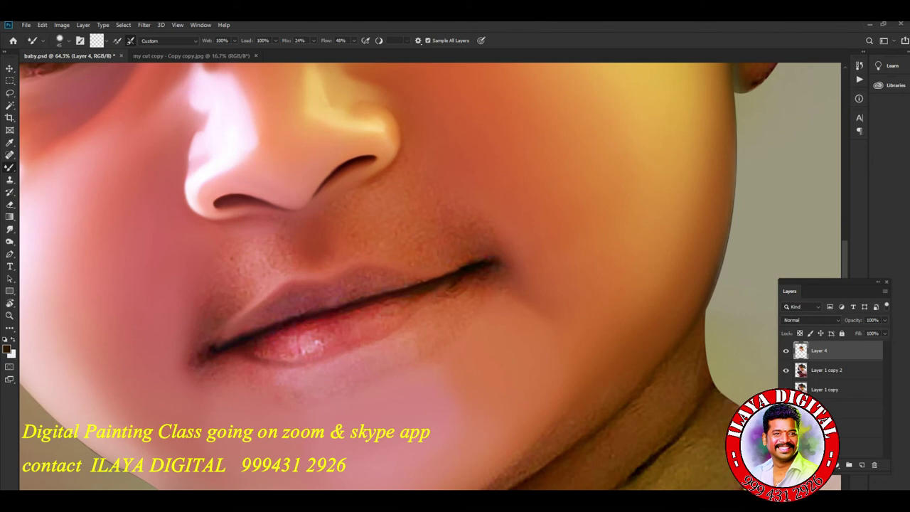
drag(423, 295, 450, 285)
drag(427, 303, 391, 335)
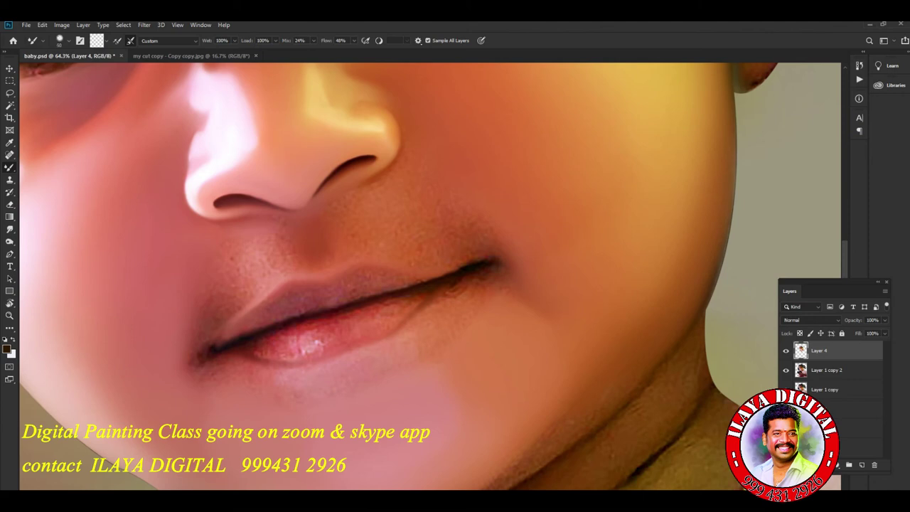
mouse_move(469, 301)
mouse_down()
mouse_move(466, 293)
mouse_move(479, 288)
mouse_move(435, 316)
mouse_move(459, 306)
mouse_up()
key(bracketright)
mouse_move(229, 364)
mouse_down()
mouse_move(288, 395)
mouse_move(291, 381)
mouse_up()
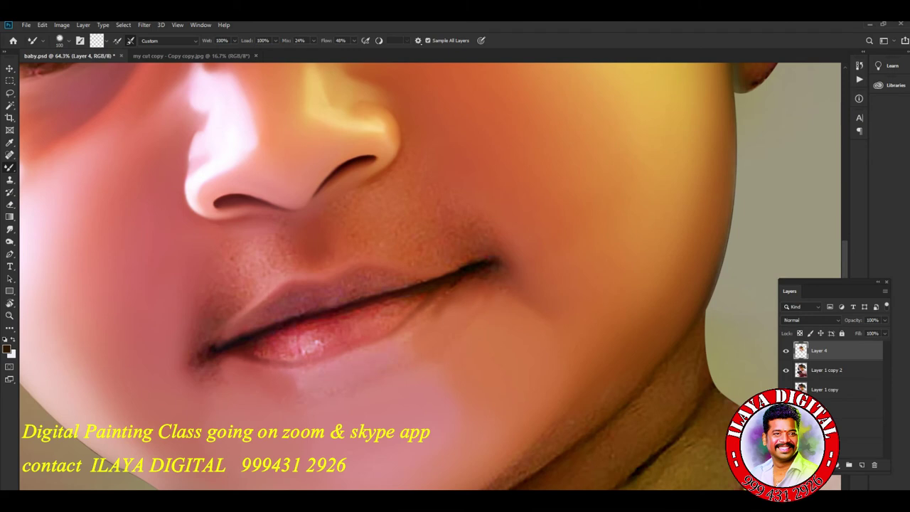
- Smooth the skin between nose and upper lip and just below the lower lip with the Smudge tool at 80% strength
alt+click(10, 228)
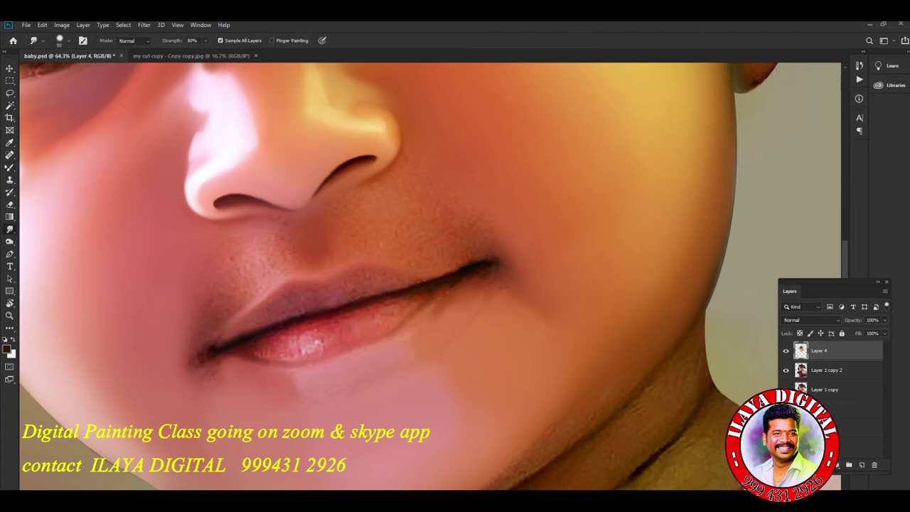
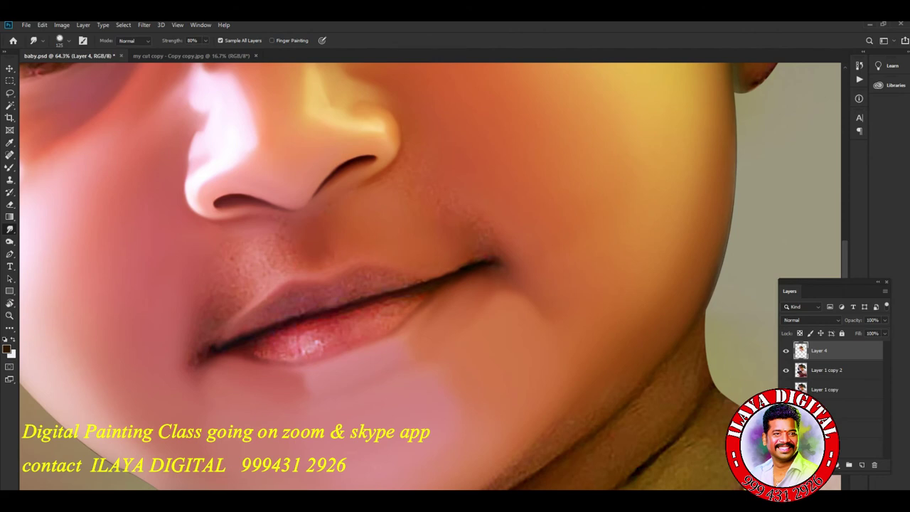
key(bracketleft)
key(bracketright)
key(bracketleft)
key(bracketright)
key(bracketright)
key(bracketright)
key(bracketright)
key(bracketright)
key(bracketright)
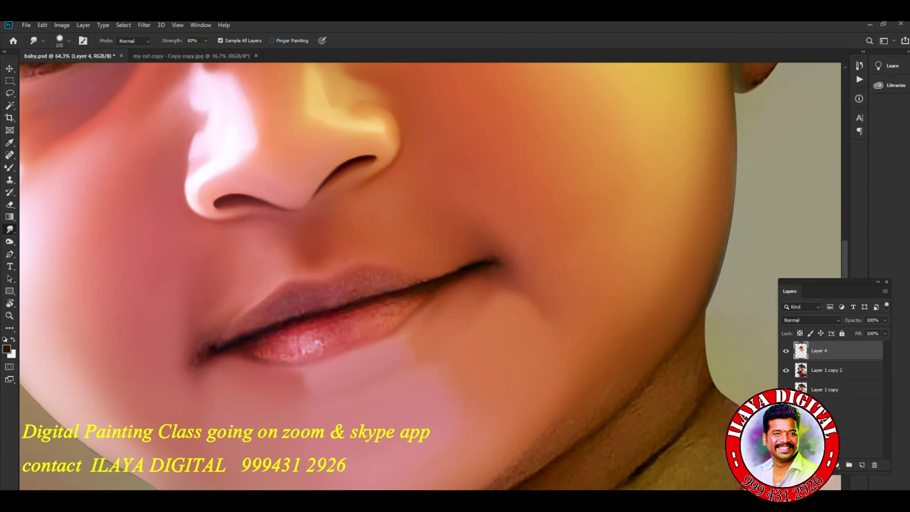
- Soften both mouth corners and the surrounding skin with smudges, enlarging the brush to 150 px
key(bracketleft)
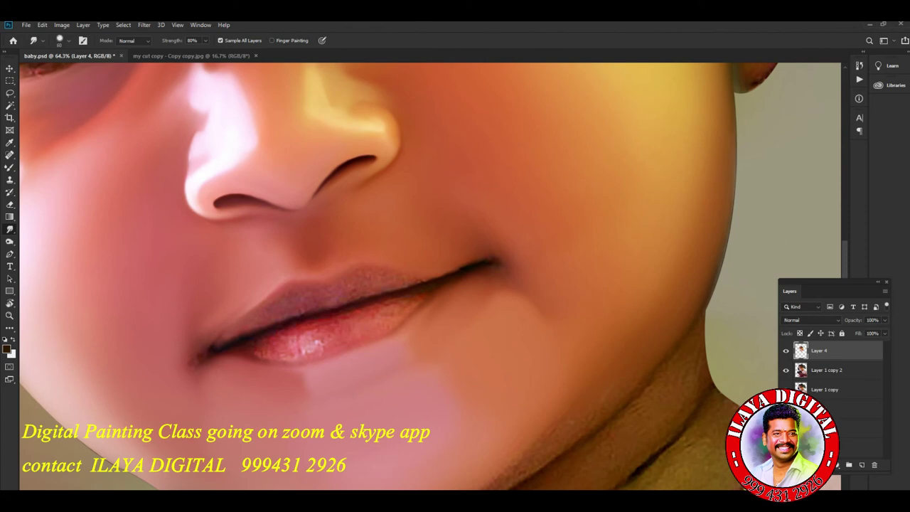
key(bracketright)
key(bracketright)
key(bracketright)
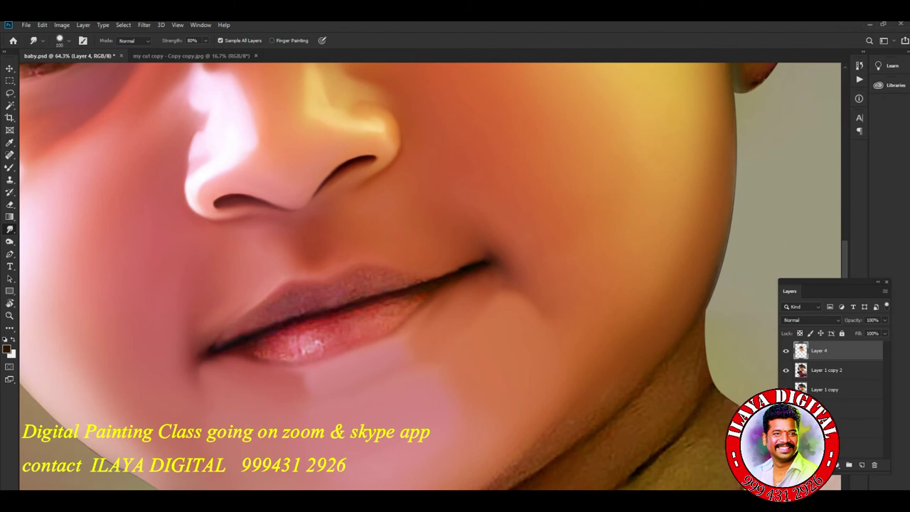
scroll(455, 278, down, 5)
scroll(455, 277, up, 6)
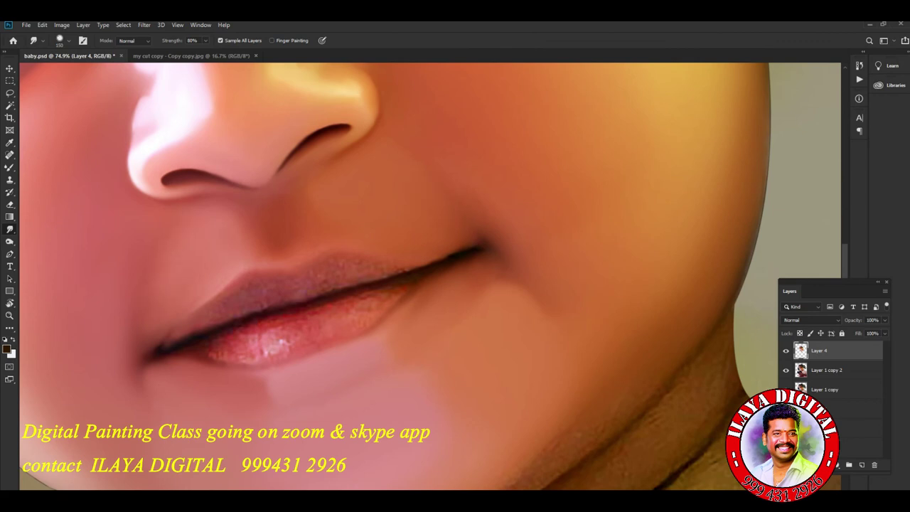
- Check the face in the whole portrait and touch up the skin around the mouth with a Smudge brush of about 100 px
scroll(516, 352, down, 5)
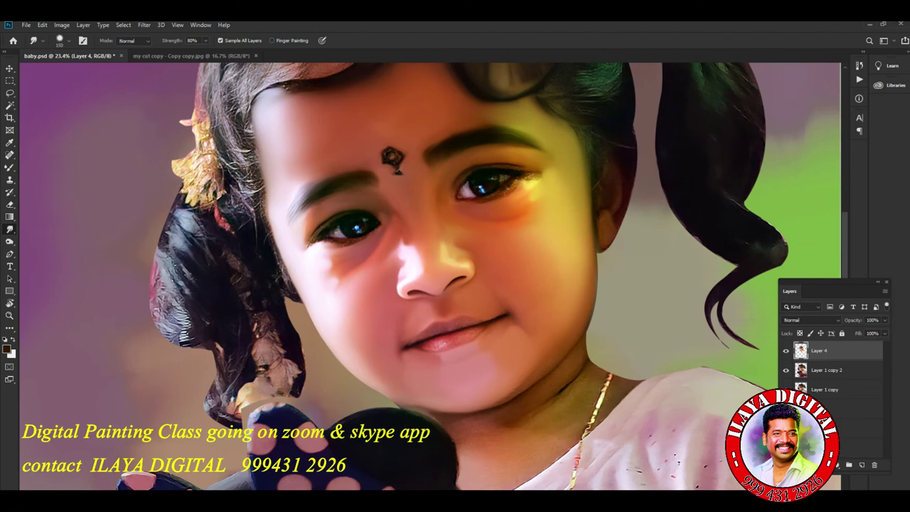
scroll(604, 411, down, 3)
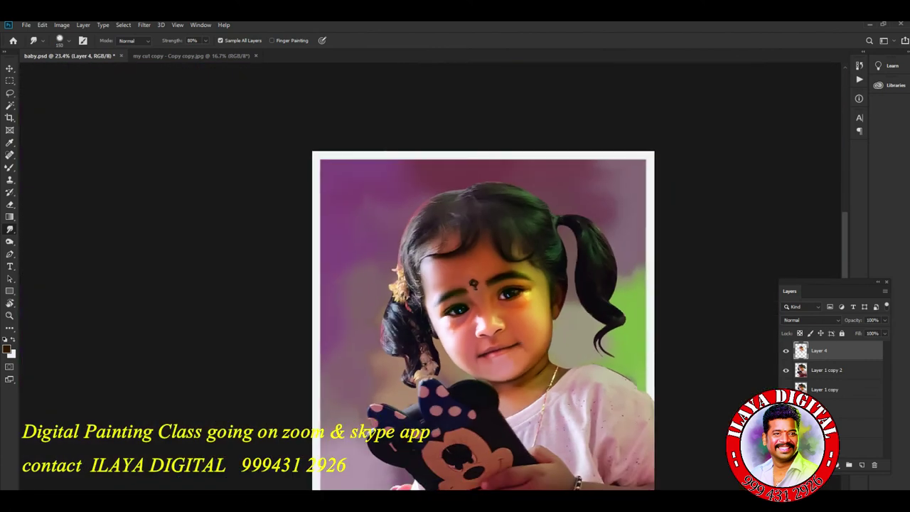
scroll(605, 411, up, 8)
scroll(426, 277, up, 2)
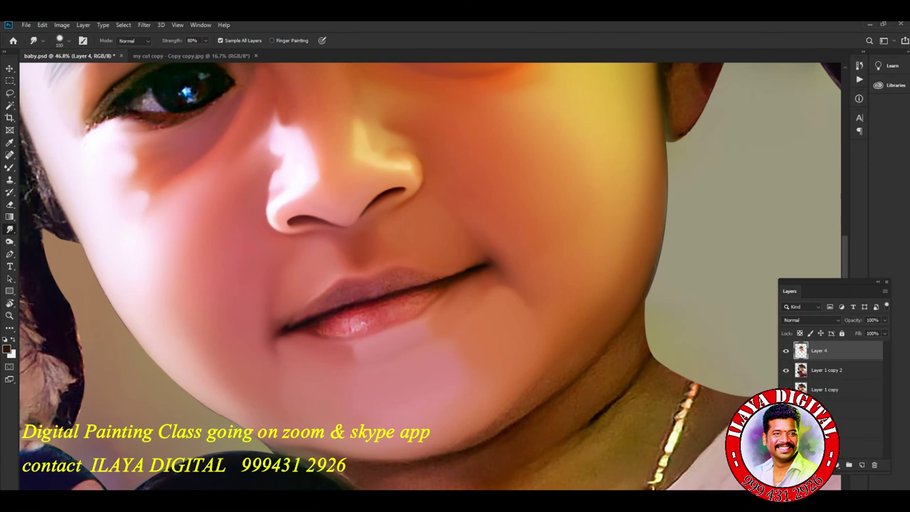
key(bracketleft)
key(bracketleft)
key(bracketright)
key(bracketright)
- Examine the painted mouth and face close up and in the full portrait, with the canvas rotated to 13°
scroll(430, 285, down, 5)
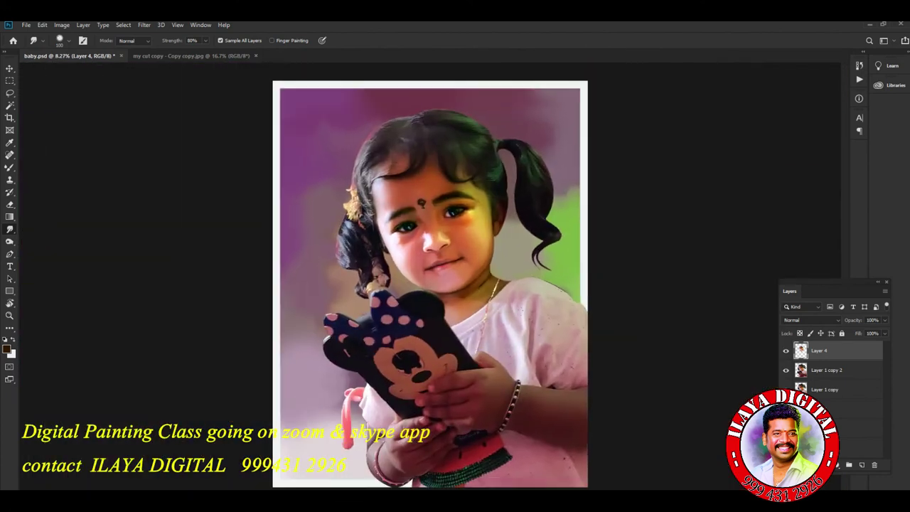
scroll(475, 280, up, 5)
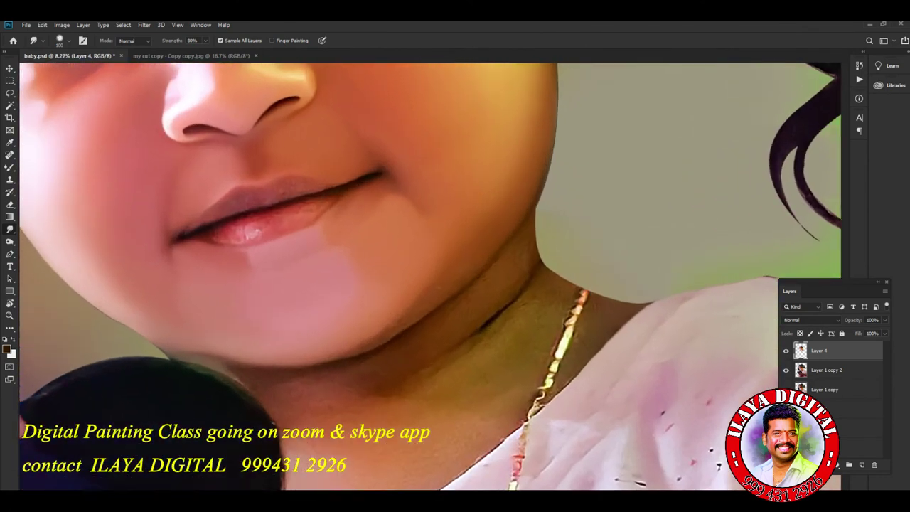
scroll(430, 277, down, 3)
scroll(430, 278, up, 3)
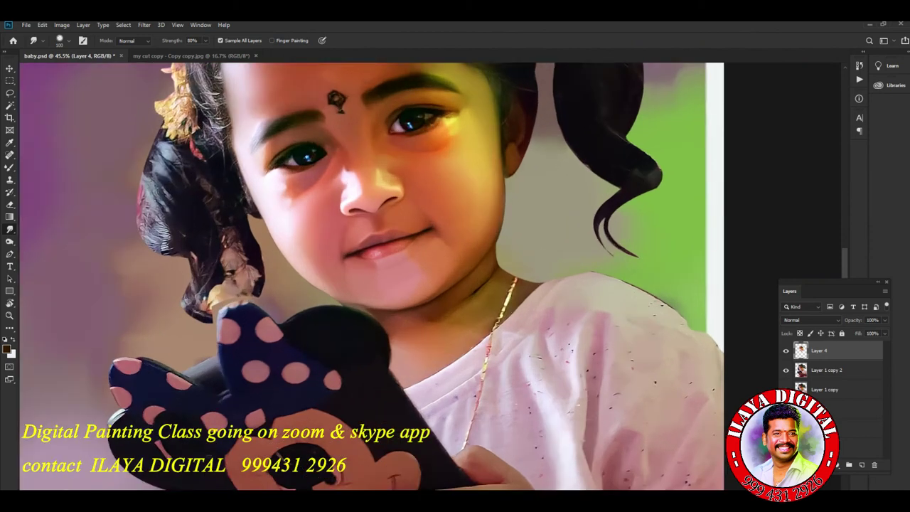
scroll(430, 277, down, 2)
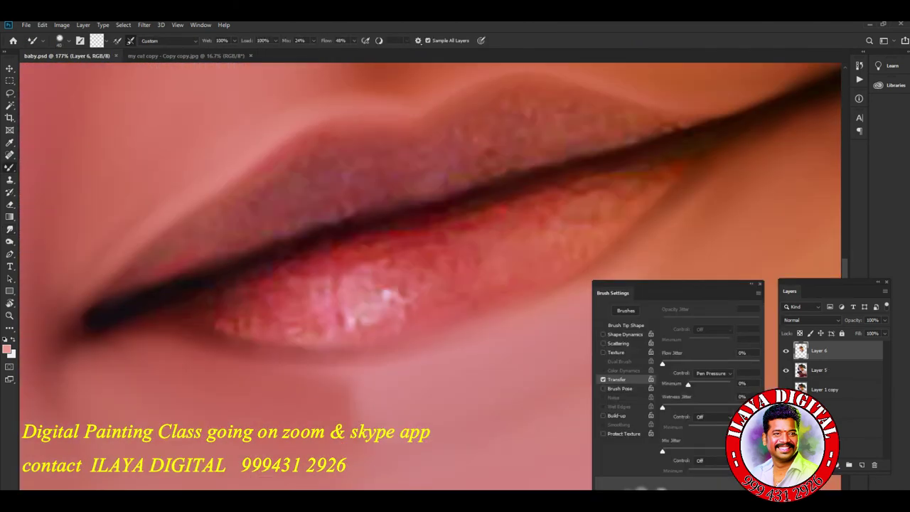
scroll(430, 277, down, 5)
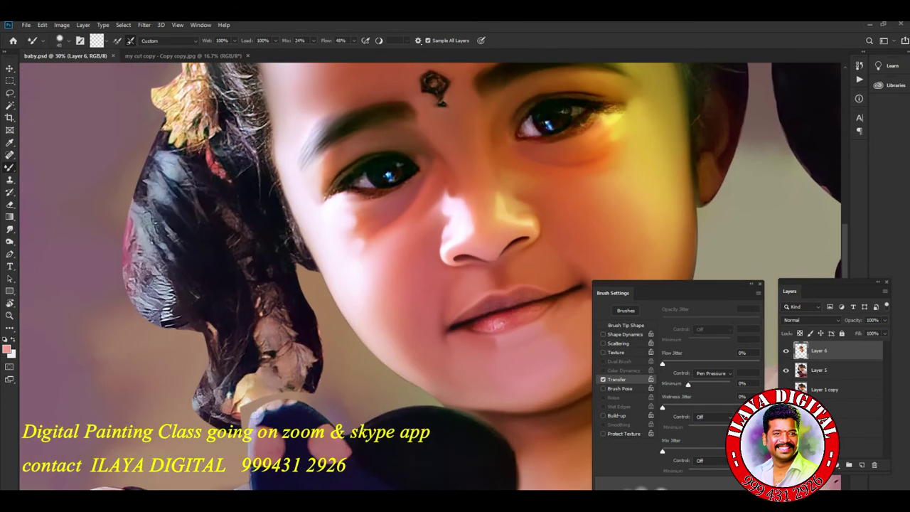
key(r)
drag(557, 125, 587, 157)
scroll(430, 277, down, 4)
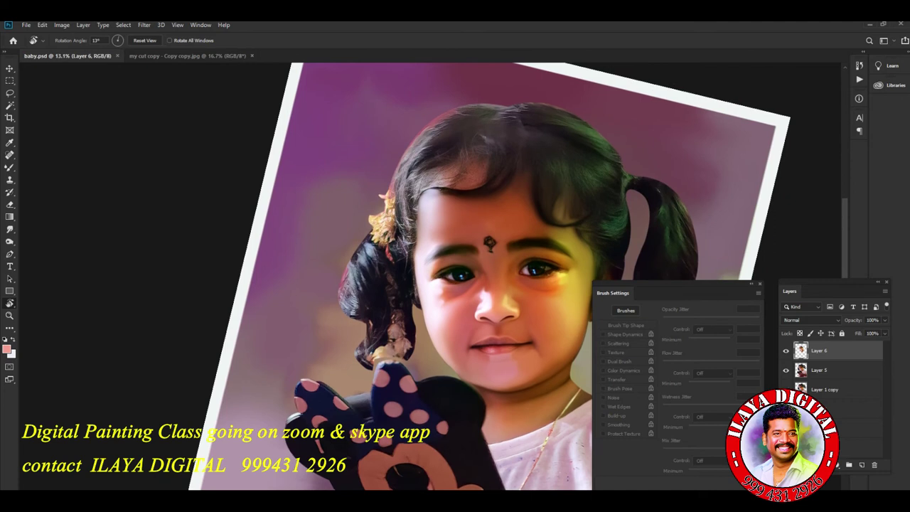
scroll(533, 341, up, 4)
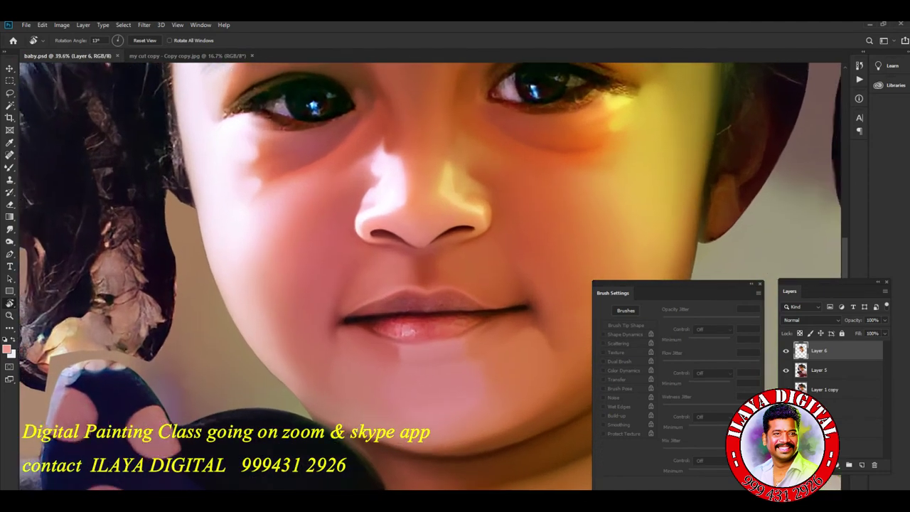
- Compare the painted face with the original by repeatedly switching Layer 6 off and on, ending with it hidden
key(ctrl+comma)
key(ctrl+comma)
key(ctrl+comma)
key(ctrl+comma)
key(ctrl+comma)
key(ctrl+comma)
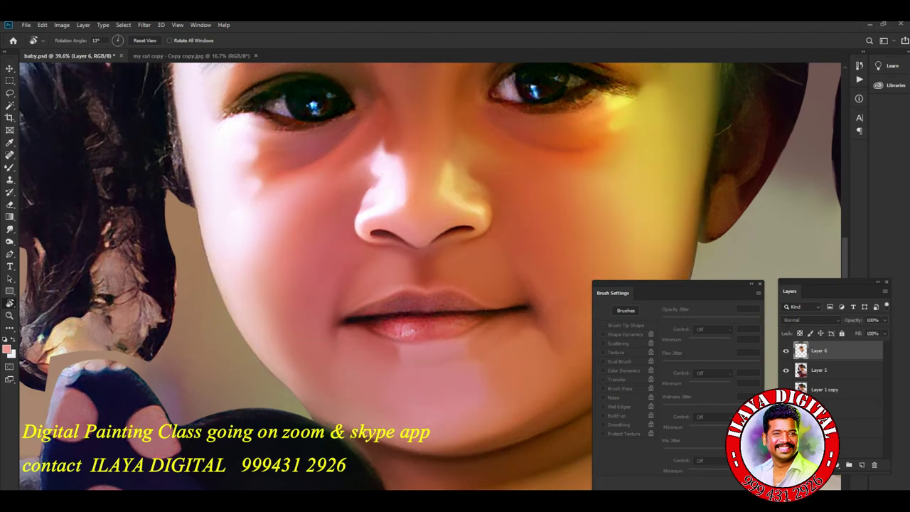
key(ctrl+comma)
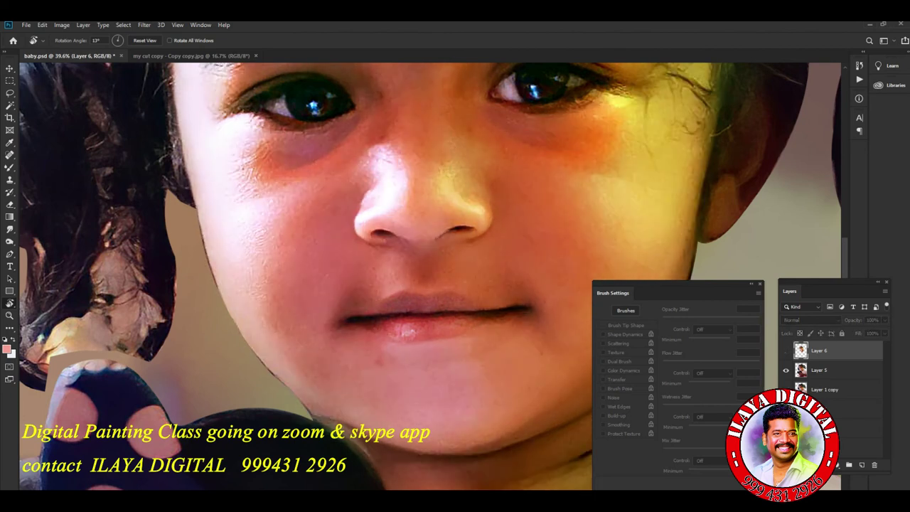
scroll(430, 277, down, 5)
scroll(430, 276, up, 7)
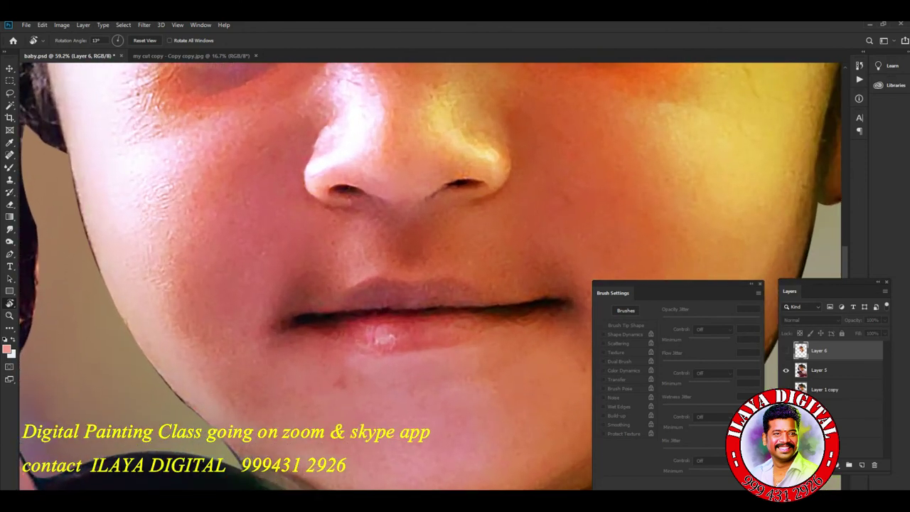
- Add a new layer above Layer 6 and smudge the skin around the mouth on it with the Smudge tool at 80% strength
key(ctrl+shift+n)
key(Return)
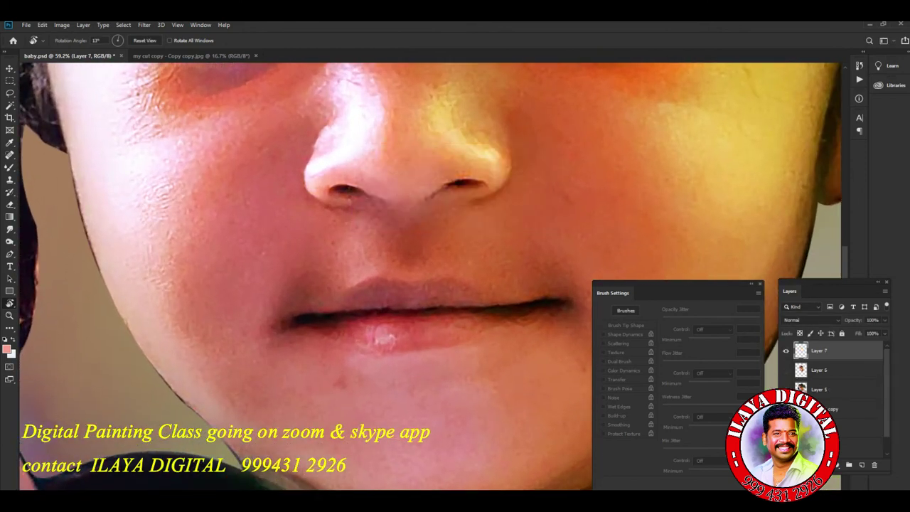
key(r)
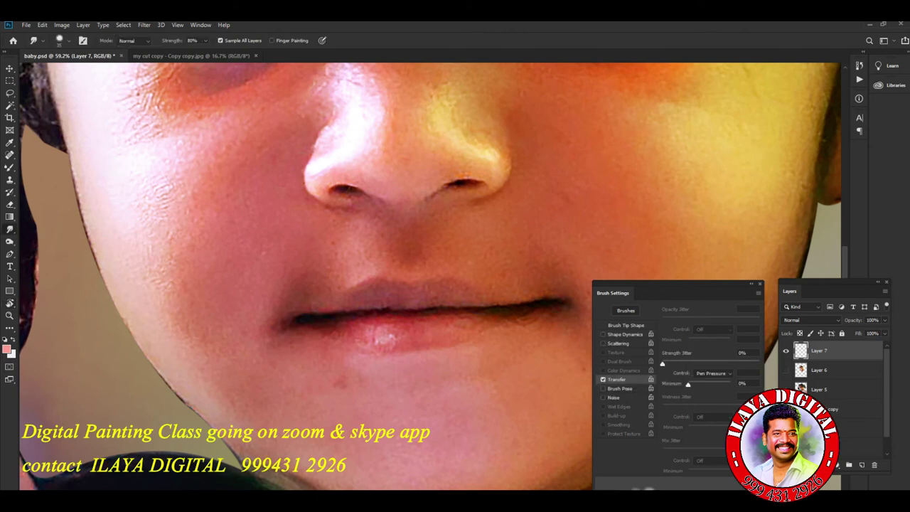
scroll(402, 334, up, 3)
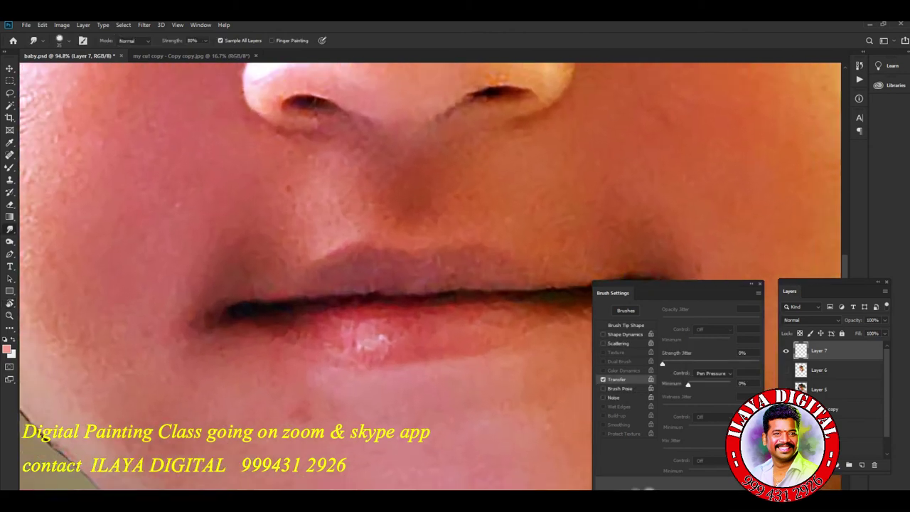
scroll(416, 333, down, 3)
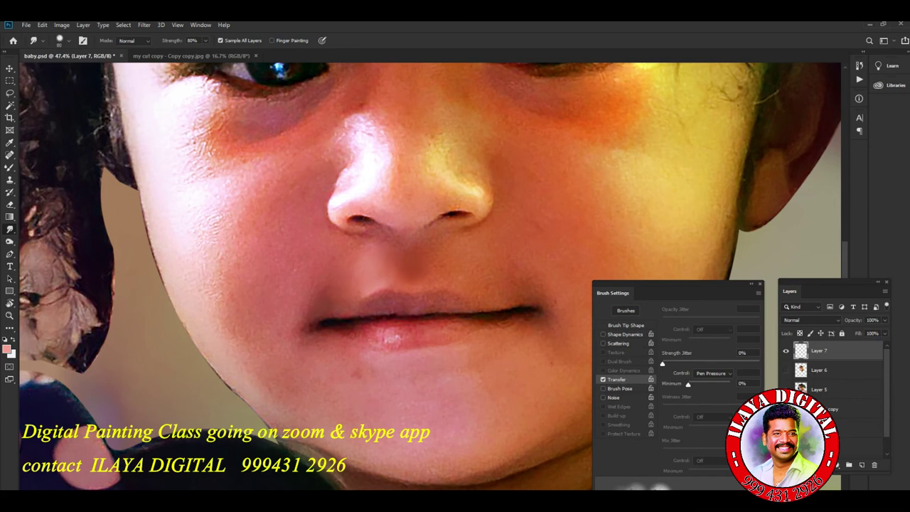
- Continue smoothing the skin around the mouth with the Smudge brush enlarged to 125 px and turn Layer 6 back on
key(bracketright)
key(bracketleft)
key(bracketright)
key(bracketright)
click(786, 369)
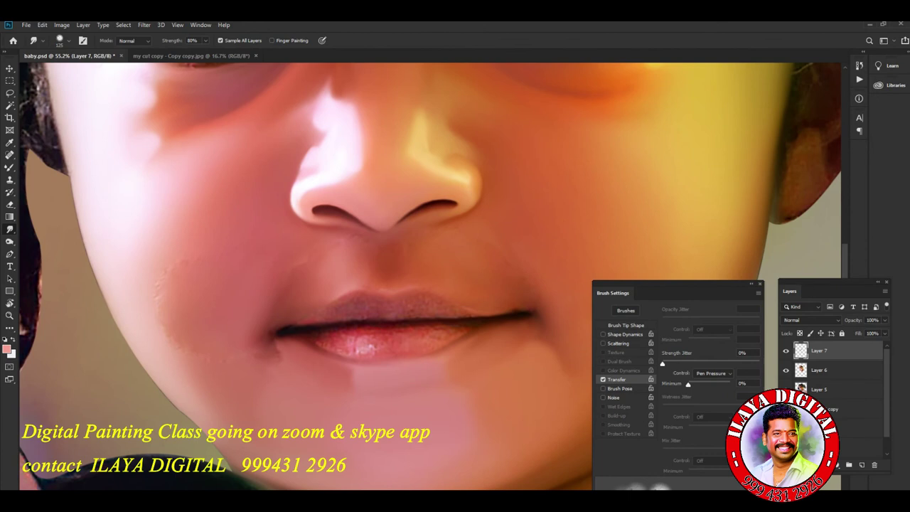
- Erase the uneven smudged patches on the cheek and around the lips on Layer 7 at 75% opacity and merge it into Layer 6
key(e)
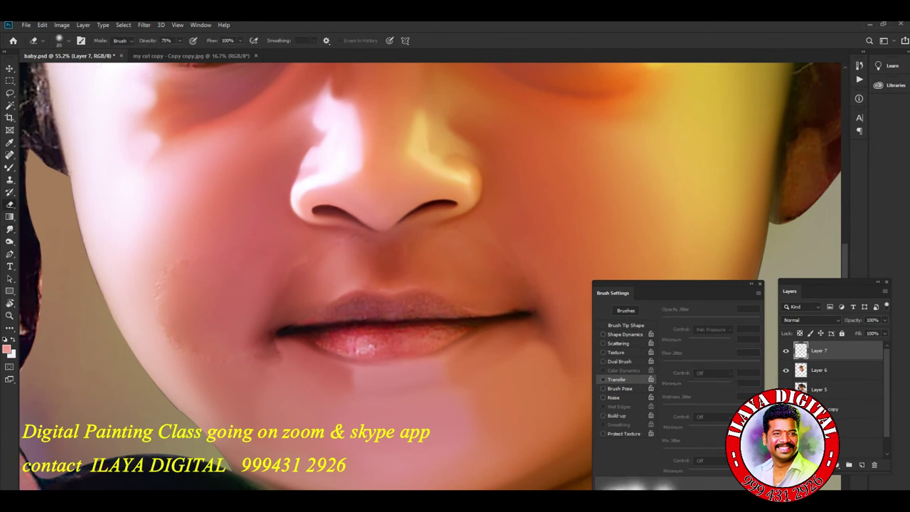
drag(171, 316, 182, 343)
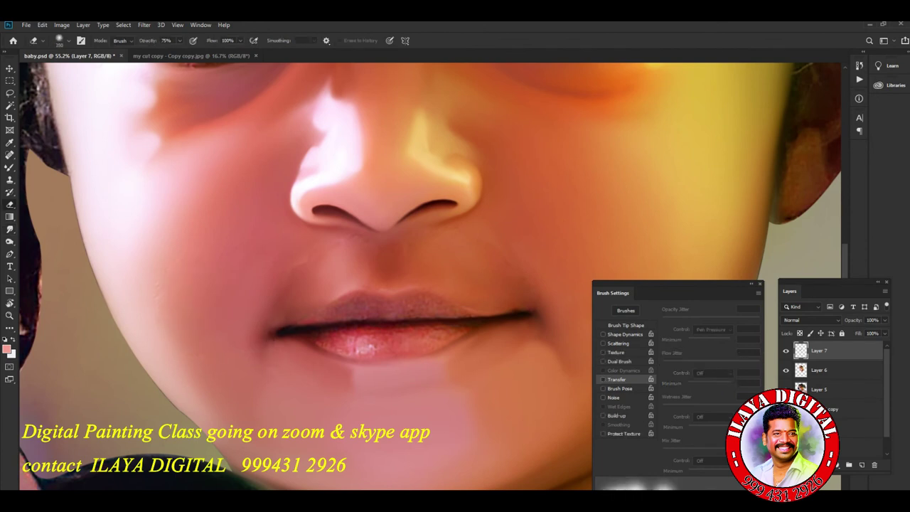
drag(302, 269, 304, 277)
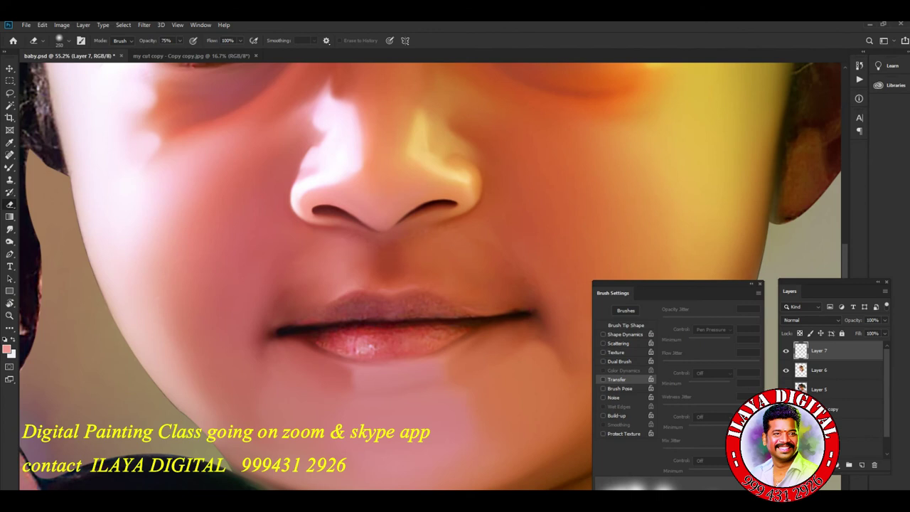
click(460, 302)
drag(294, 309, 317, 305)
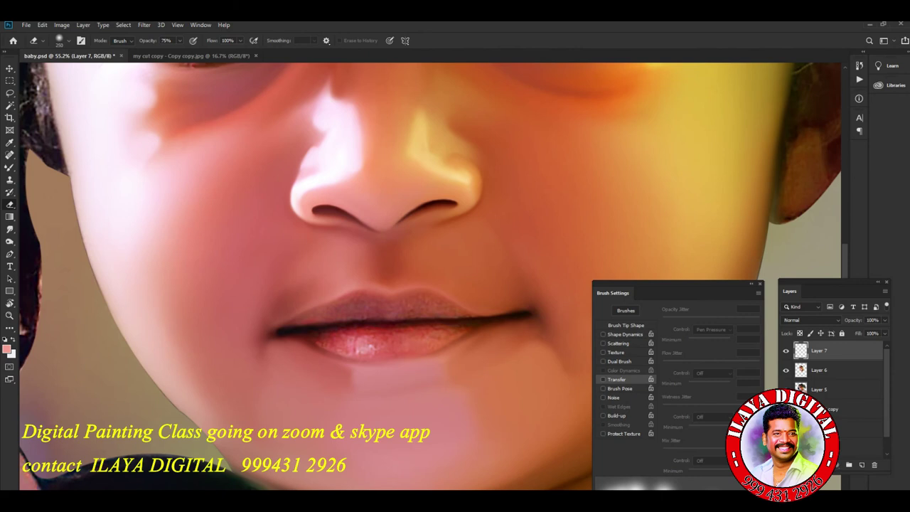
key(ctrl+e)
- Blend away the photo texture across the lower lip and its edges with the Mixer Brush at 24% mix and 48% flow
key(r)
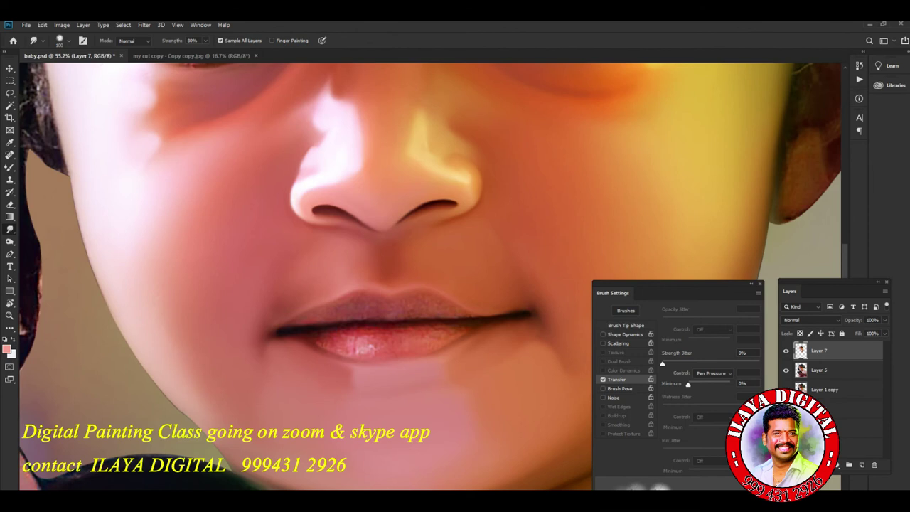
key(bracketleft)
key(bracketright)
scroll(427, 284, down, 3)
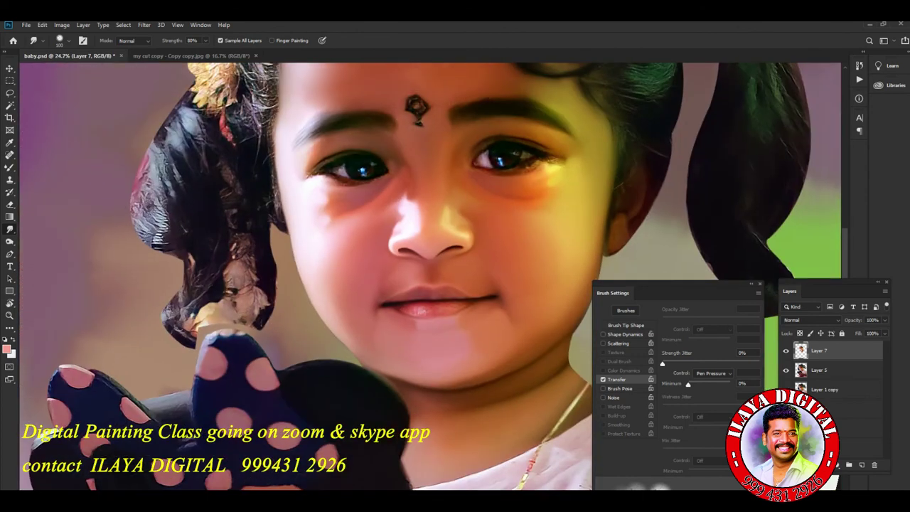
scroll(427, 285, up, 4)
scroll(426, 284, up, 3)
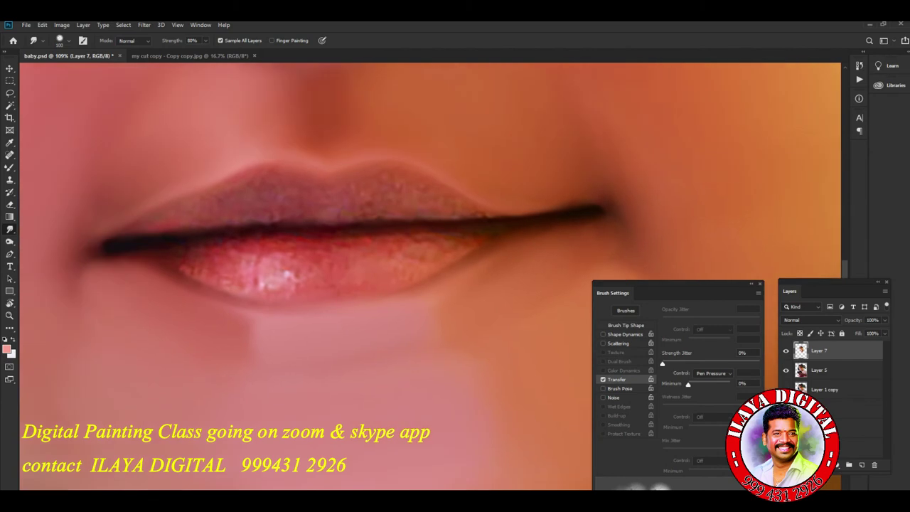
scroll(427, 285, up, 3)
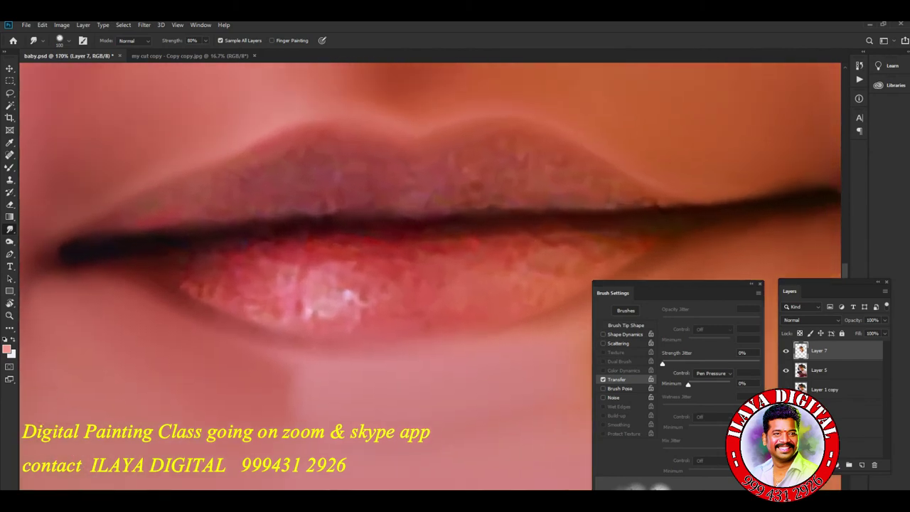
key(b)
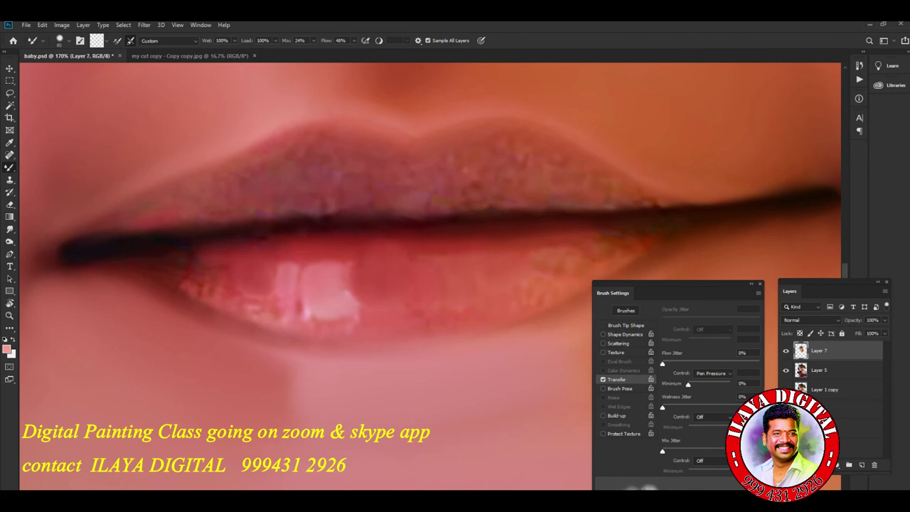
drag(425, 265, 448, 269)
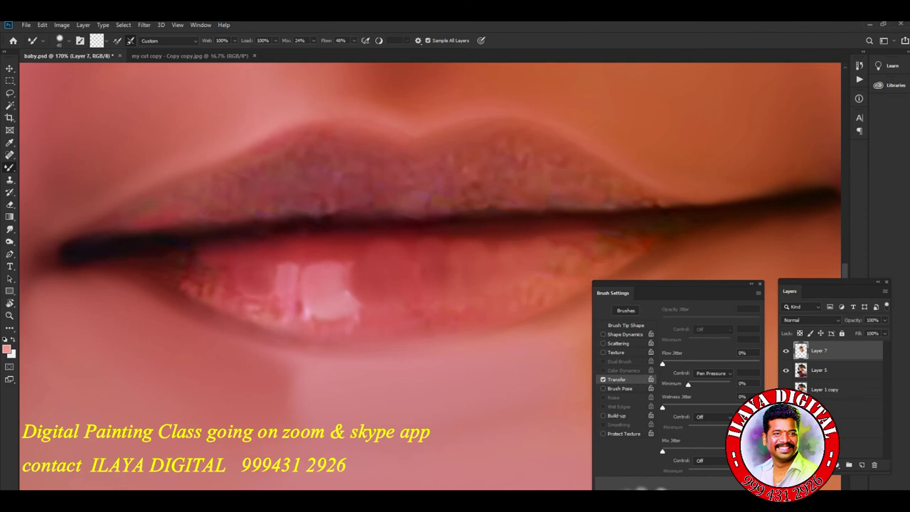
drag(584, 242, 604, 259)
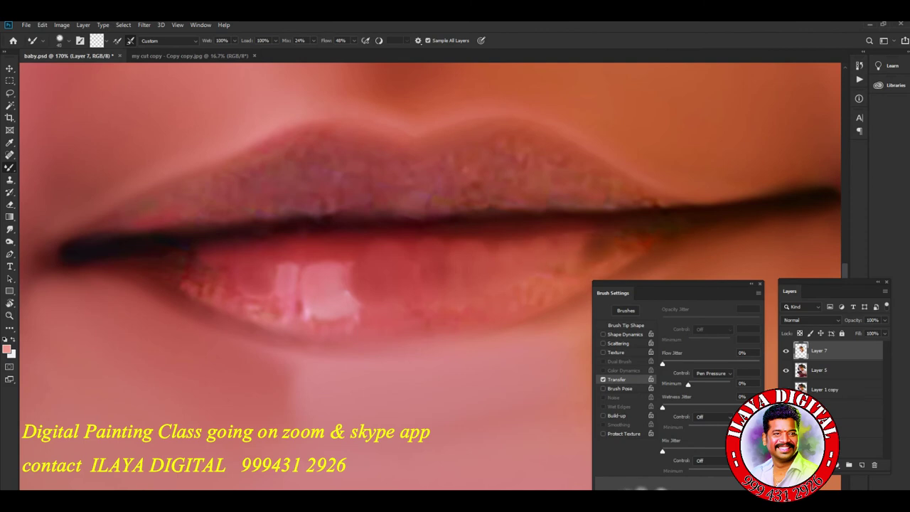
drag(183, 267, 197, 253)
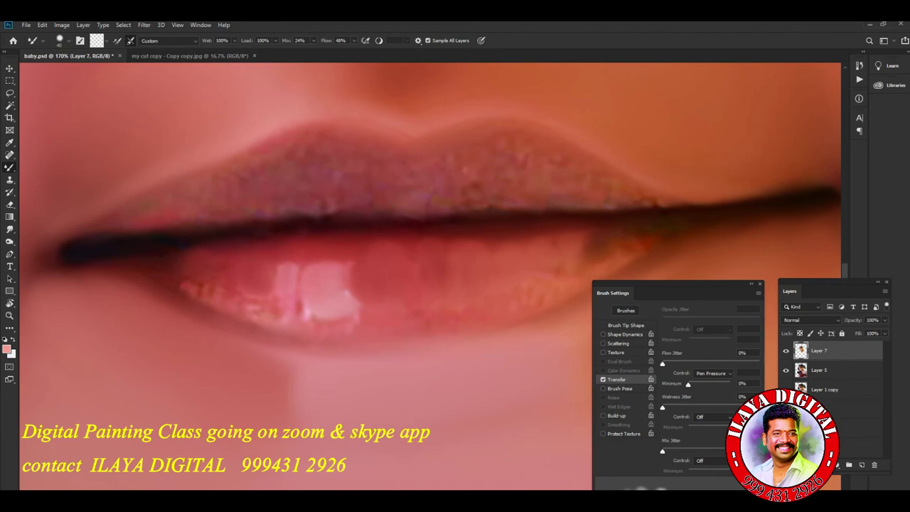
- Smudge the bright highlight and the outer corner of the lower lip at 80% strength to soften their edges
key(r)
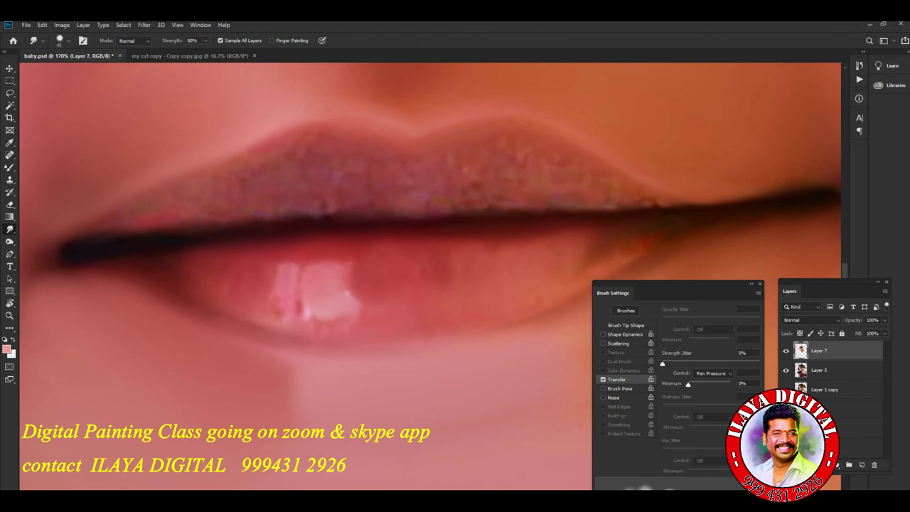
mouse_move(274, 276)
mouse_down()
mouse_move(282, 321)
mouse_move(306, 318)
mouse_move(297, 334)
mouse_move(360, 313)
mouse_move(345, 300)
mouse_up()
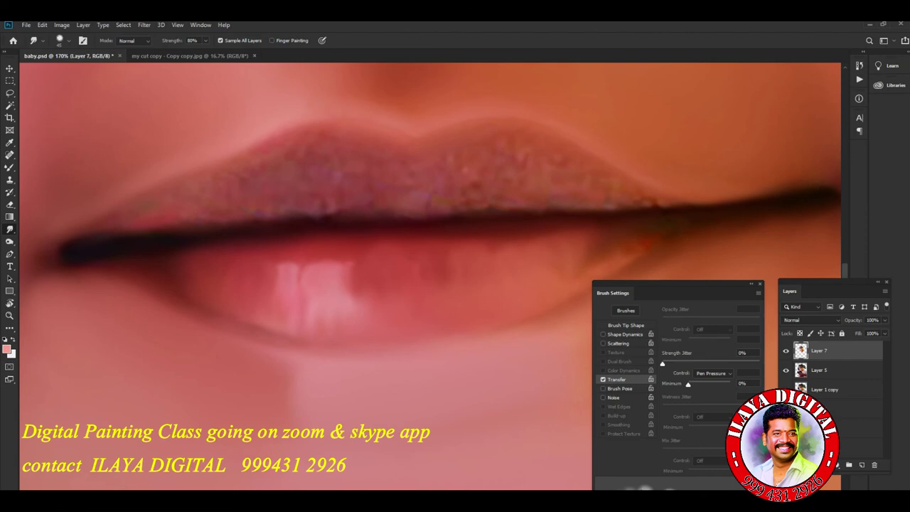
drag(594, 257, 597, 234)
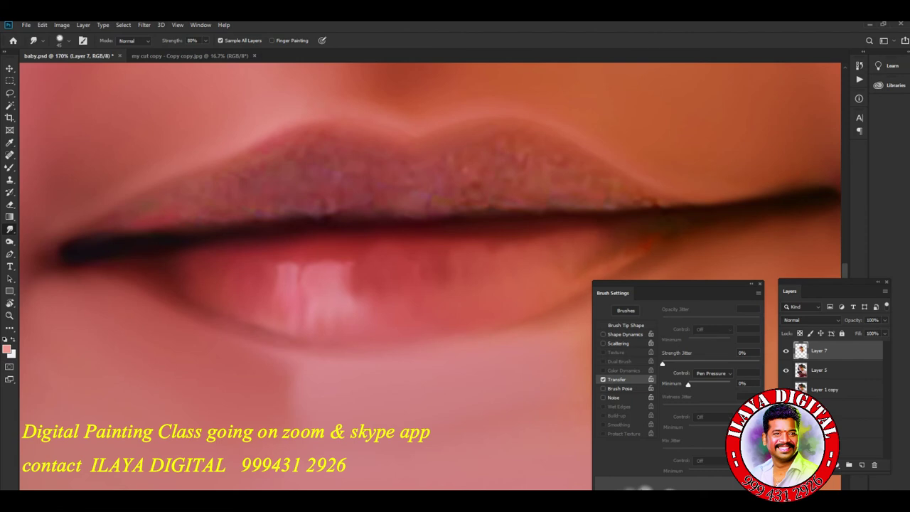
drag(595, 263, 612, 269)
- Move the floating Layers and Brush Settings windows aside to uncover the portrait
mouse_move(675, 292)
mouse_down()
mouse_move(723, 325)
mouse_move(713, 330)
mouse_up()
drag(811, 290, 816, 65)
drag(675, 330, 756, 269)
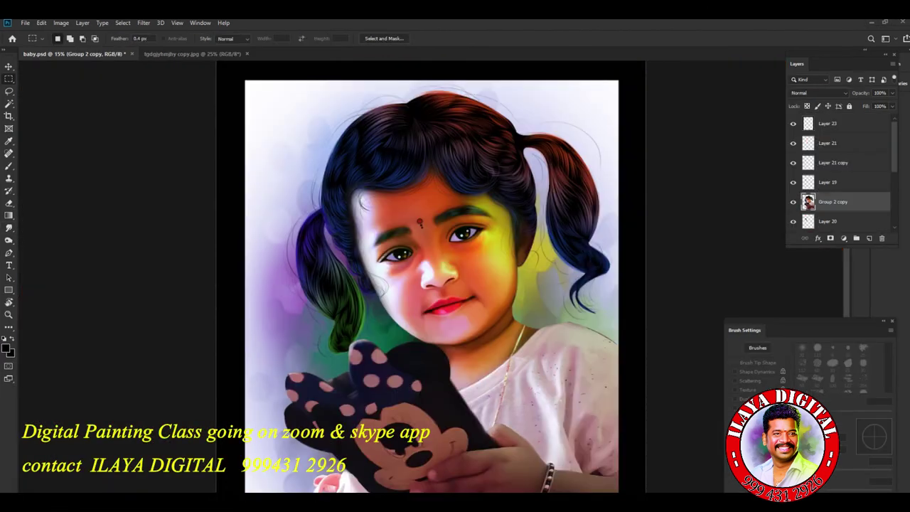
- Activate the Brush tool and select Layer 21, focusing on the hair beside the face
key(b)
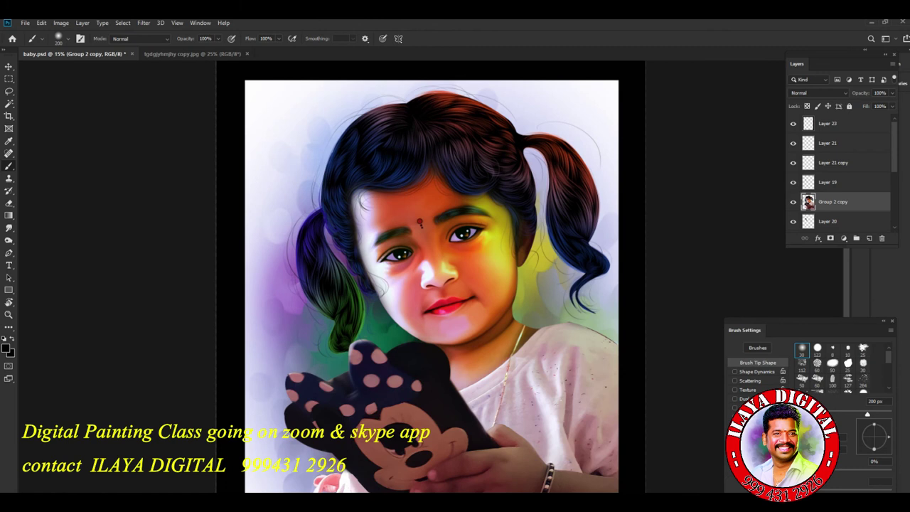
scroll(358, 240, up, 2)
click(824, 143)
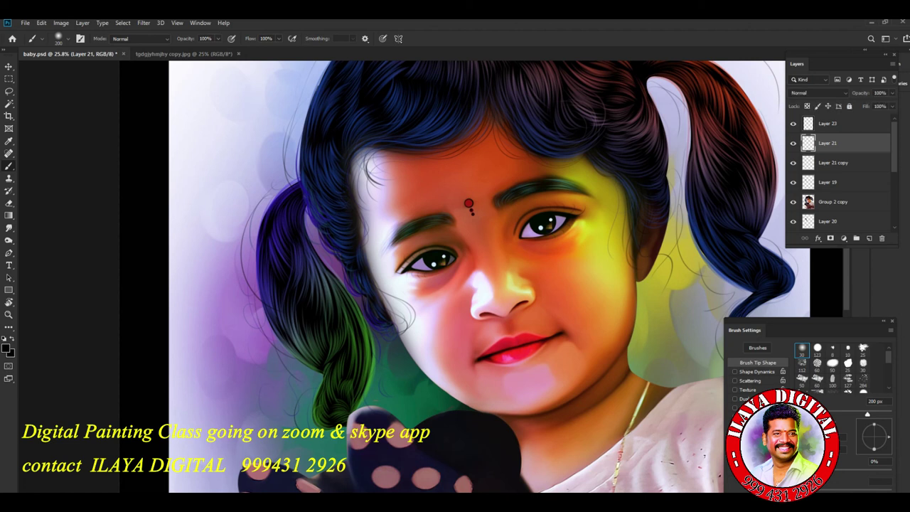
scroll(352, 223, up, 2)
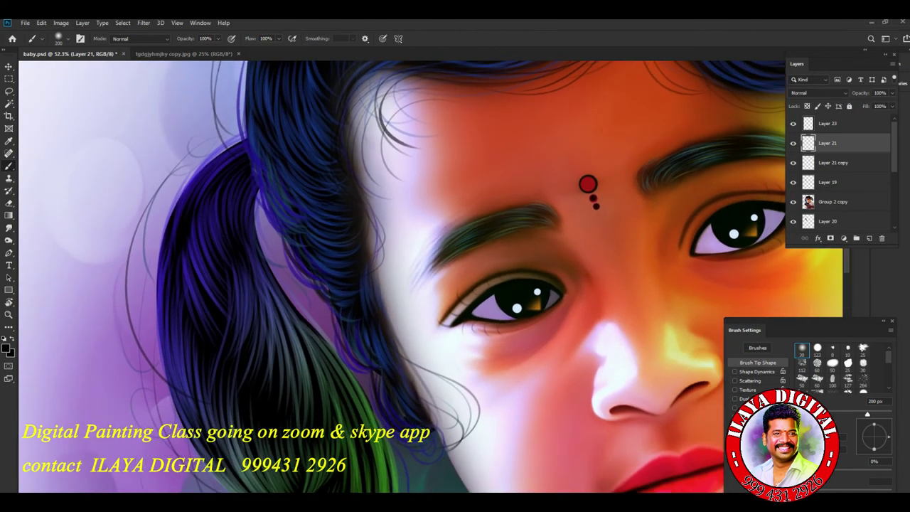
- Choose the Oval 45 px brush preset and enable Shape Dynamics for it
right_click(162, 173)
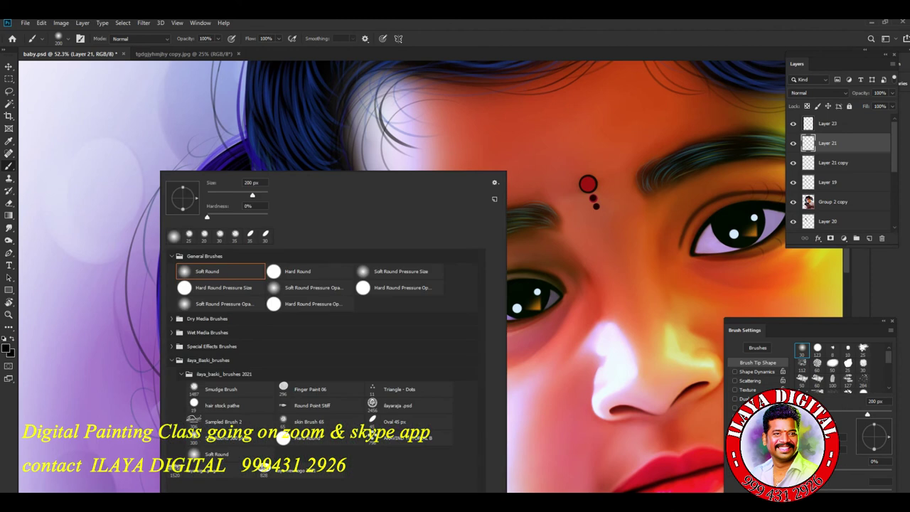
click(389, 421)
mouse_move(744, 329)
mouse_down()
mouse_move(555, 168)
mouse_move(556, 153)
mouse_up()
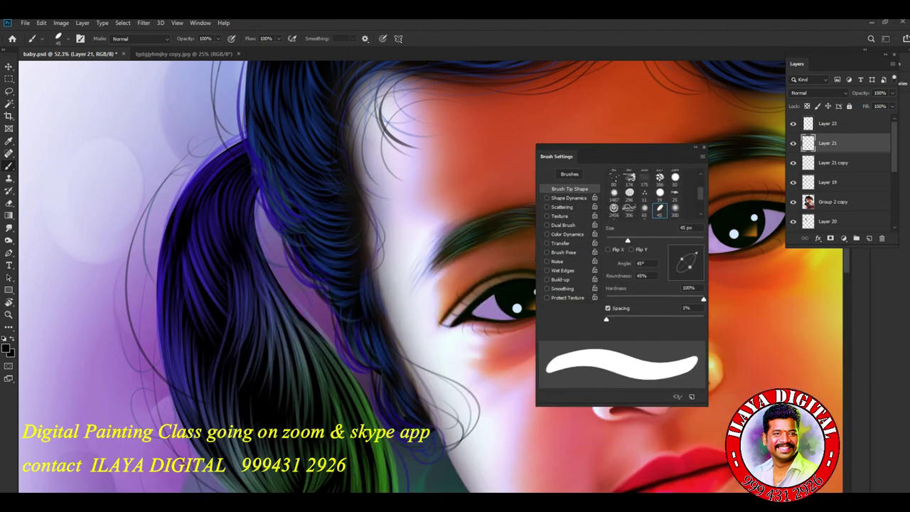
click(569, 198)
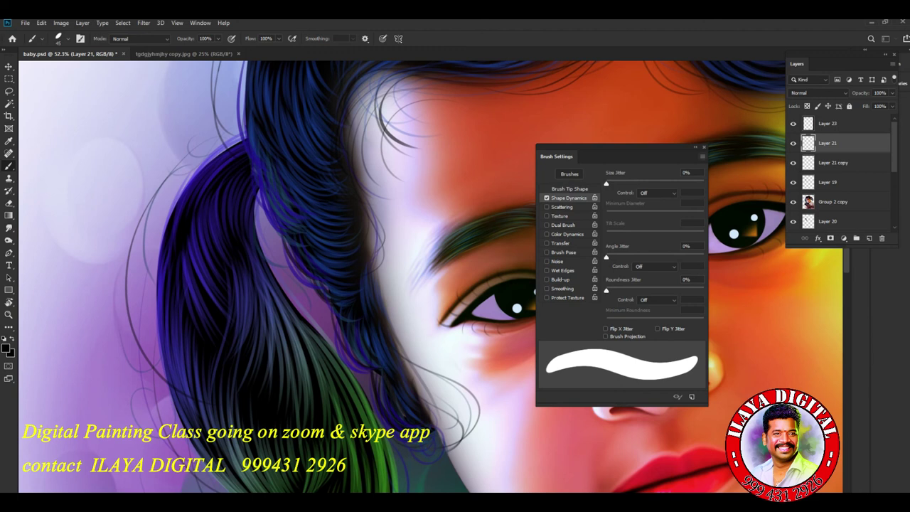
key(F5)
- Choose the custom Hard Round brush preset at 45 px and add the Legacy Brushes set to the brush presets
right_click(281, 174)
click(425, 437)
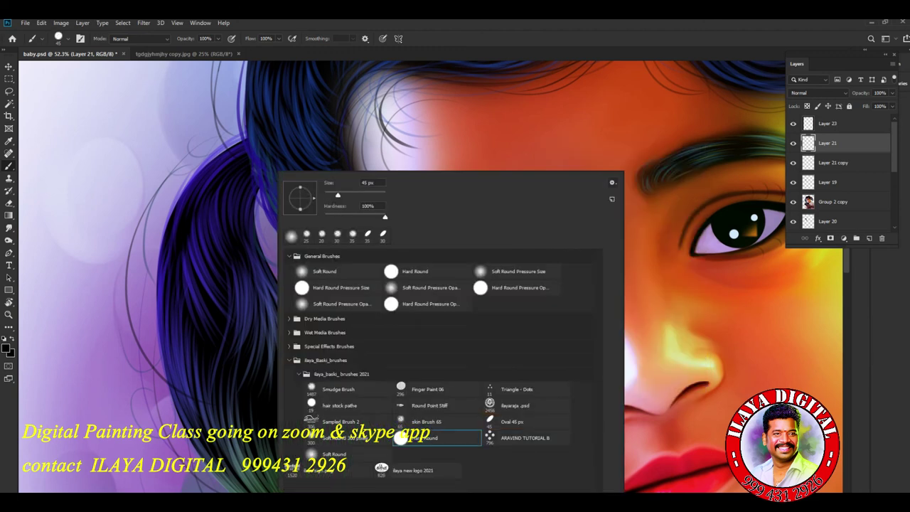
click(613, 182)
click(648, 372)
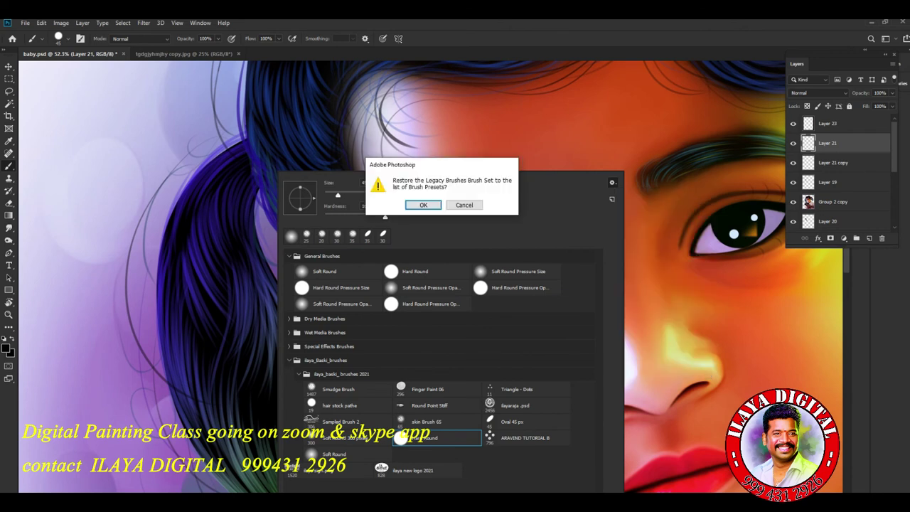
key(Return)
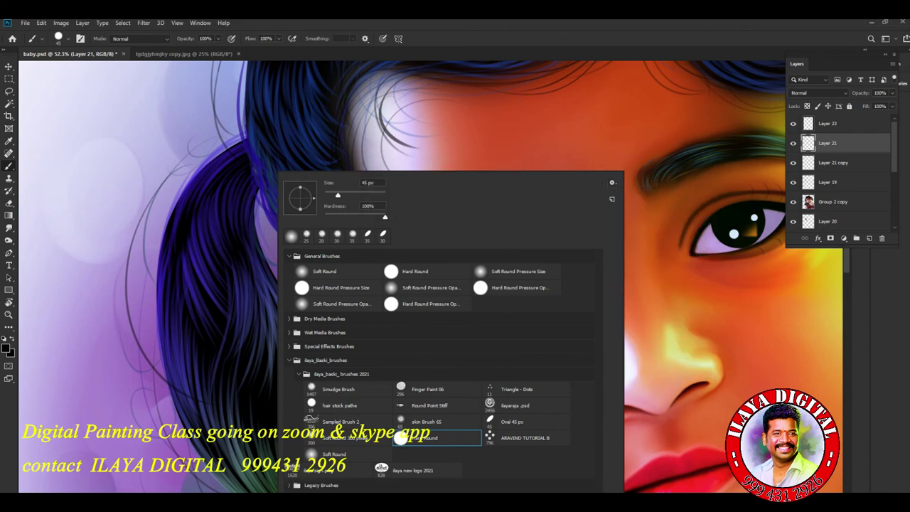
- Collapse General Brushes, browse the Legacy Brushes presets and turn on the Brush Stroke preview for the preset list
click(289, 256)
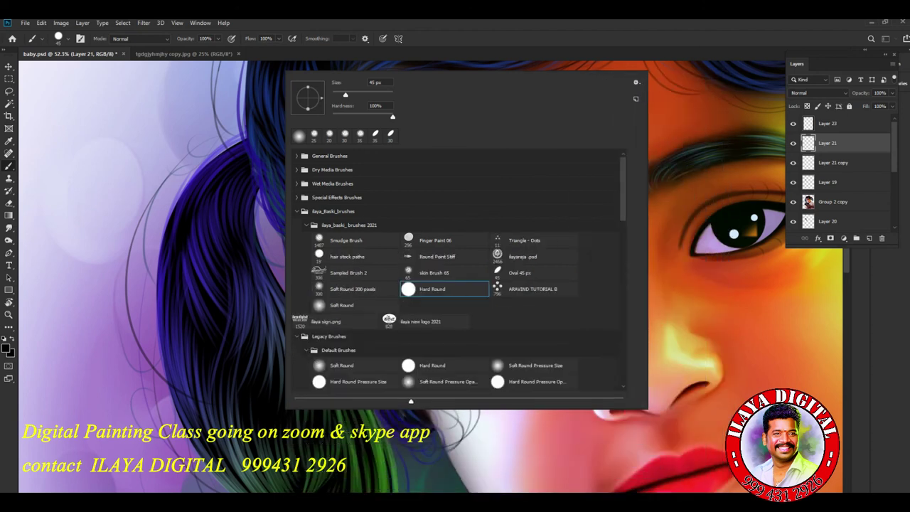
scroll(458, 270, down, 5)
scroll(458, 270, up, 3)
scroll(458, 270, down, 6)
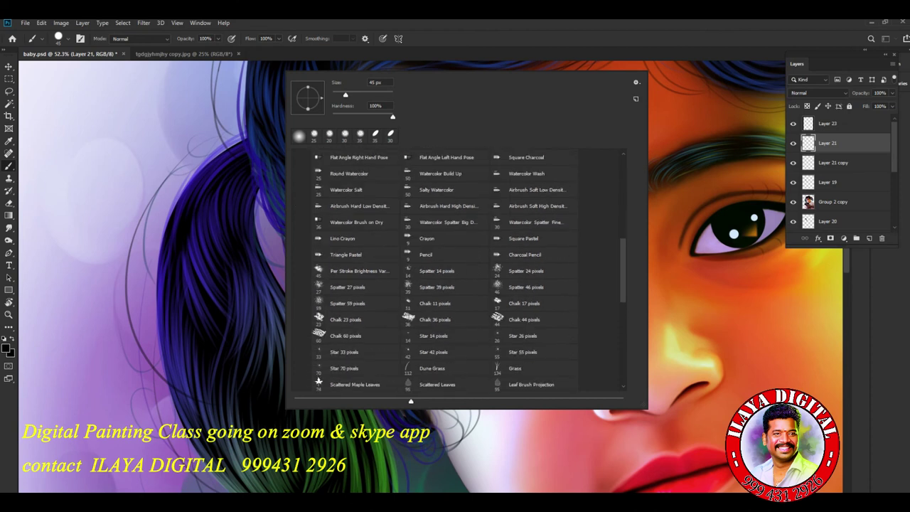
scroll(459, 270, up, 1)
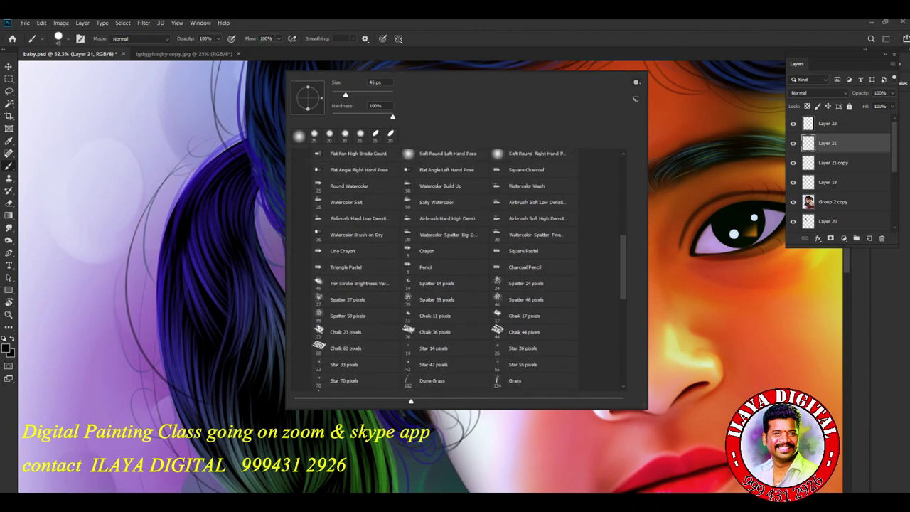
click(637, 82)
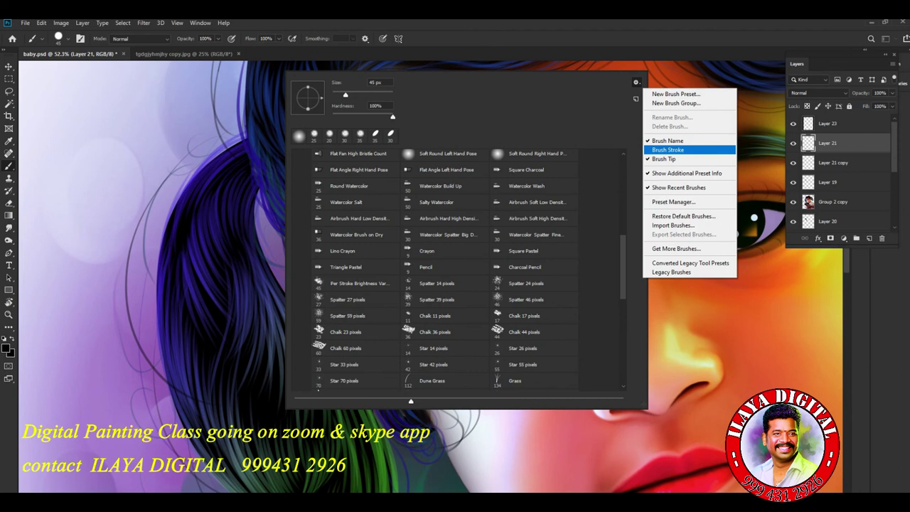
click(672, 150)
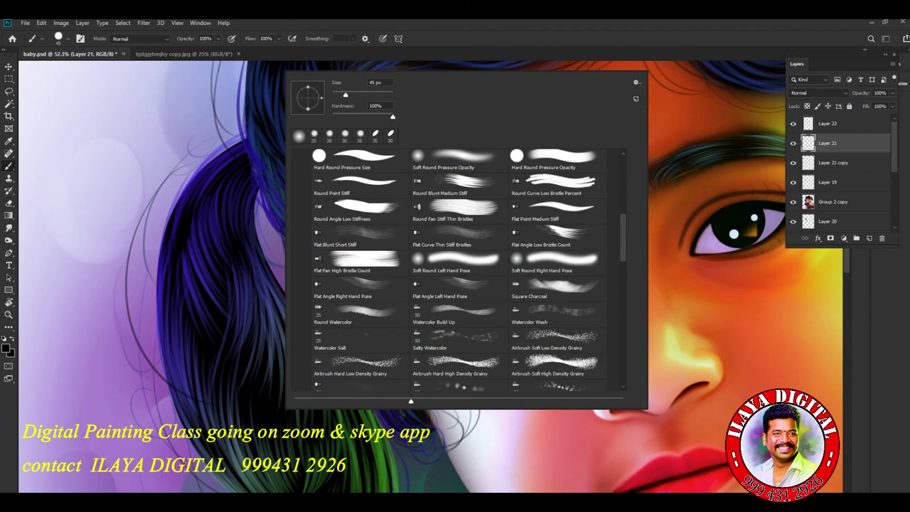
- Look through the Default Brushes presets in the Legacy Brushes set
scroll(455, 270, up, 5)
scroll(455, 270, down, 5)
scroll(455, 270, down, 4)
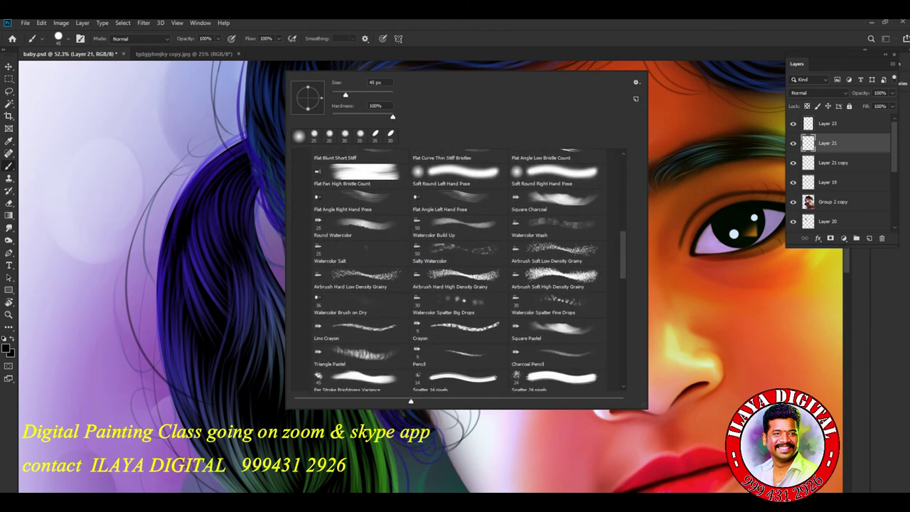
scroll(455, 271, up, 1)
scroll(455, 270, up, 2)
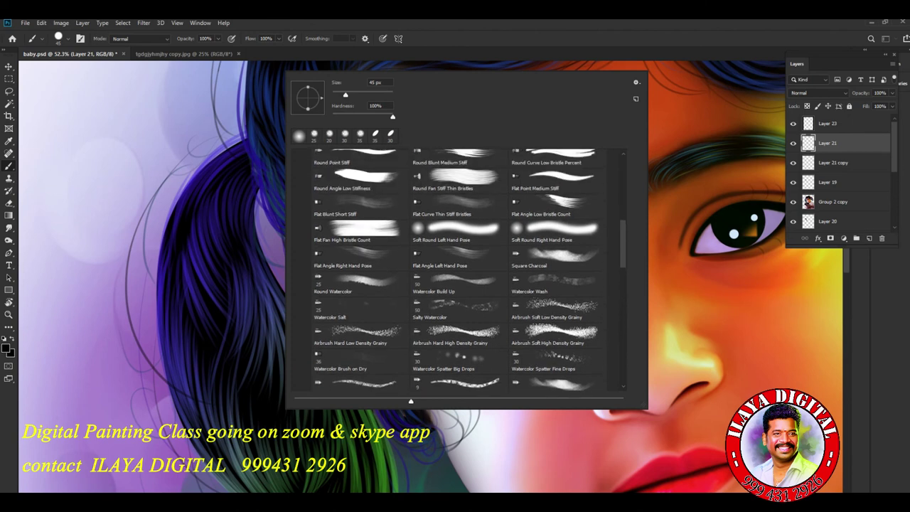
scroll(455, 270, up, 4)
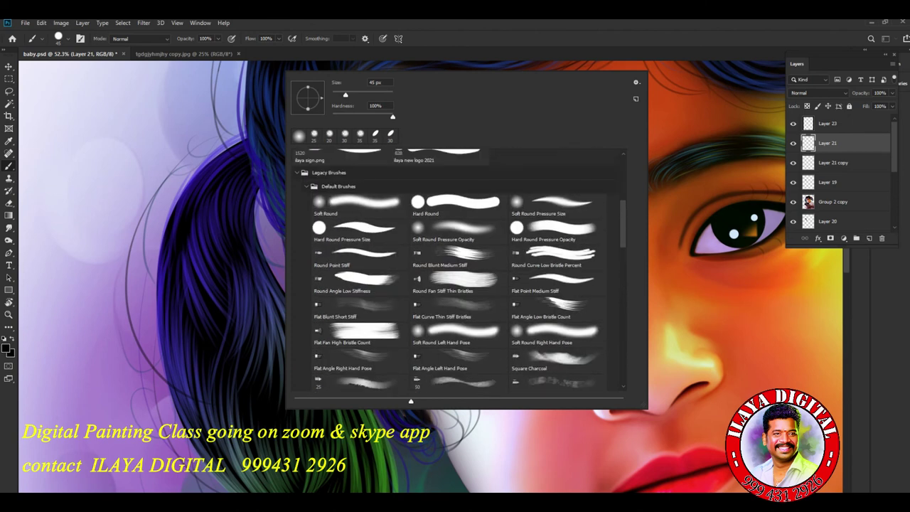
scroll(455, 270, up, 1)
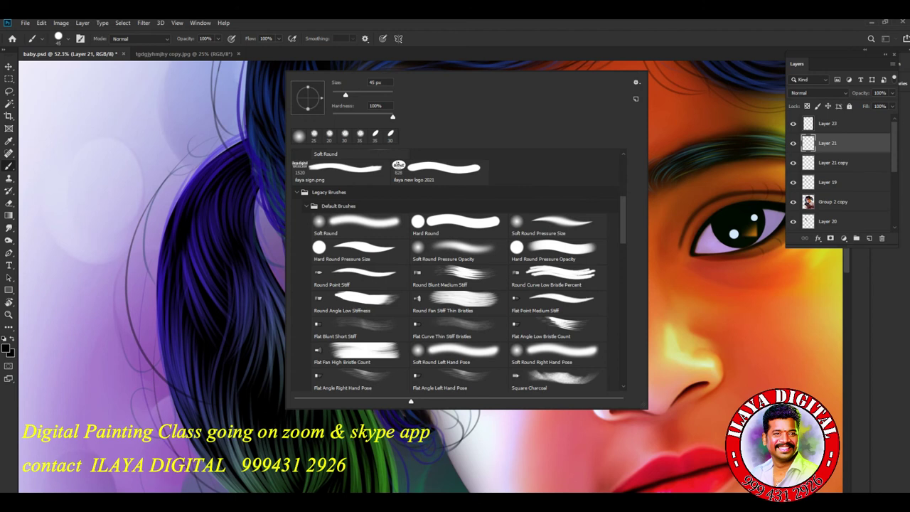
- Enlarge the brush preset picker, choose the Spatter 14 pixels preset from the legacy Default Brushes and close the picker
mouse_move(644, 406)
mouse_down()
mouse_move(813, 445)
mouse_move(823, 463)
mouse_up()
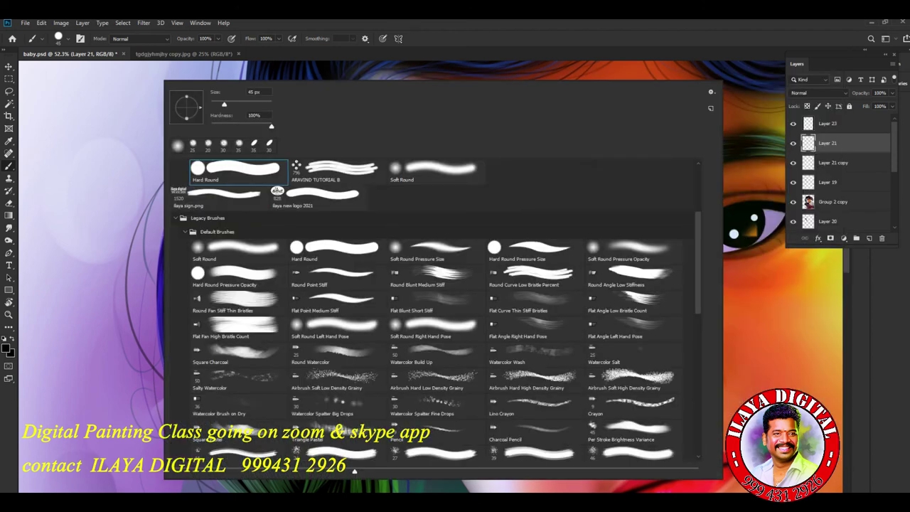
scroll(354, 471, down, 6)
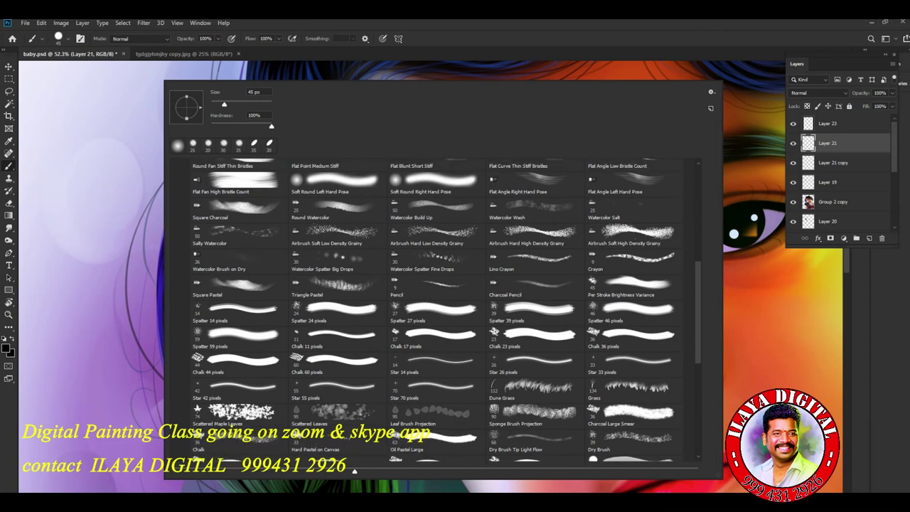
scroll(354, 471, down, 1)
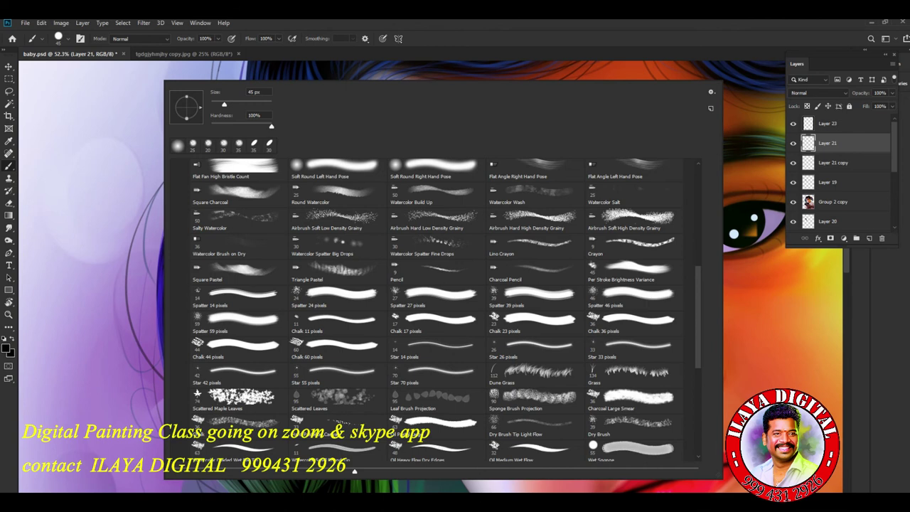
scroll(354, 470, down, 10)
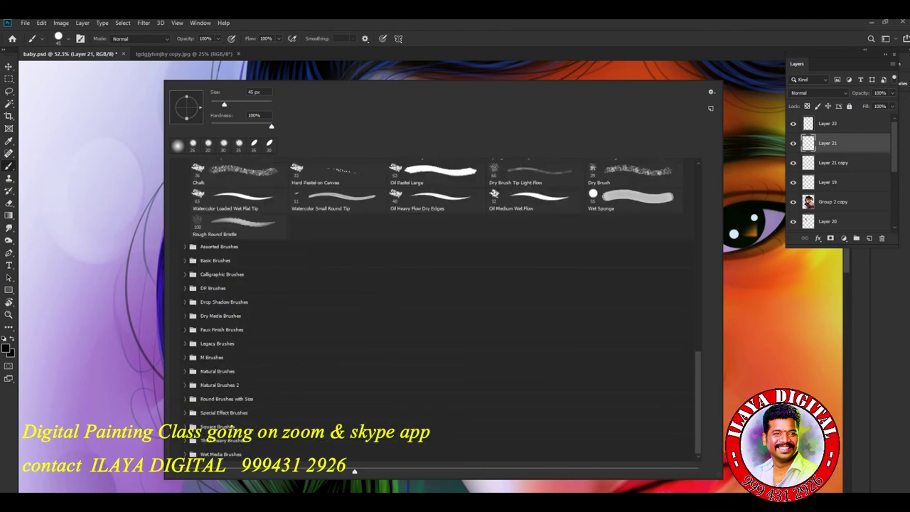
scroll(354, 471, up, 3)
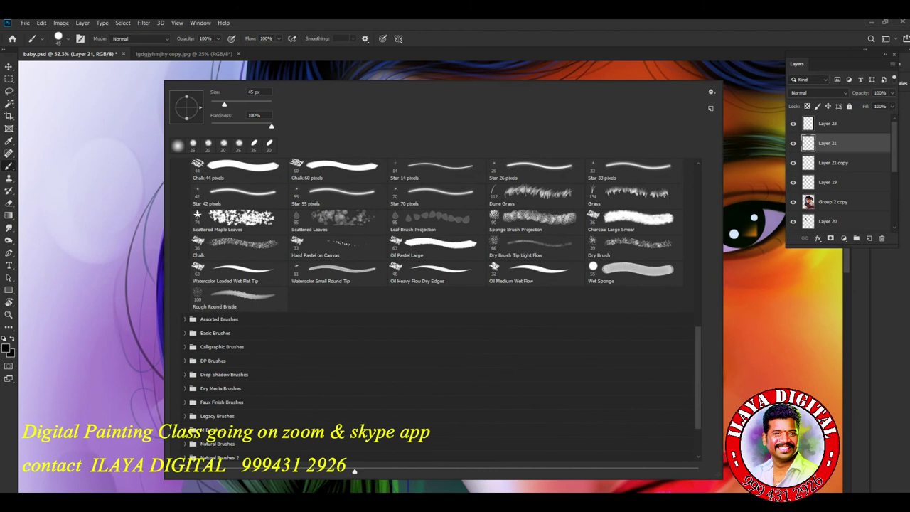
scroll(354, 471, up, 4)
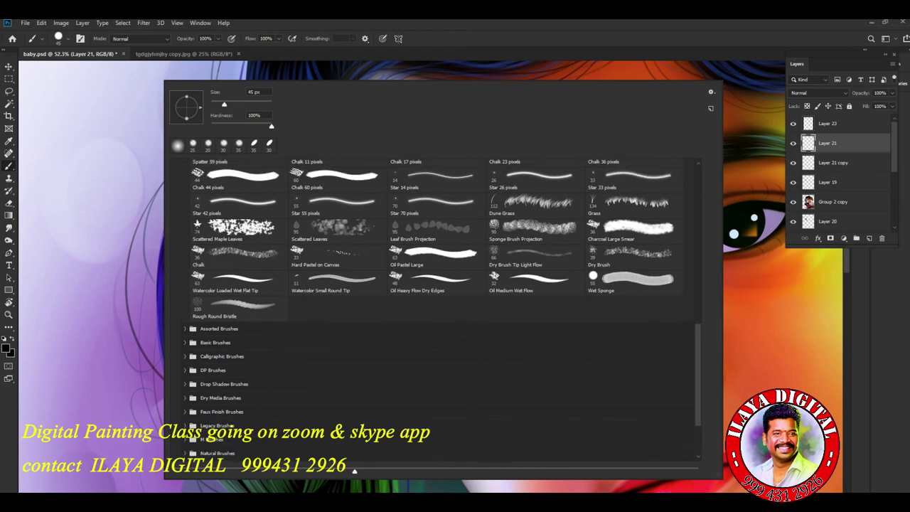
scroll(354, 471, up, 1)
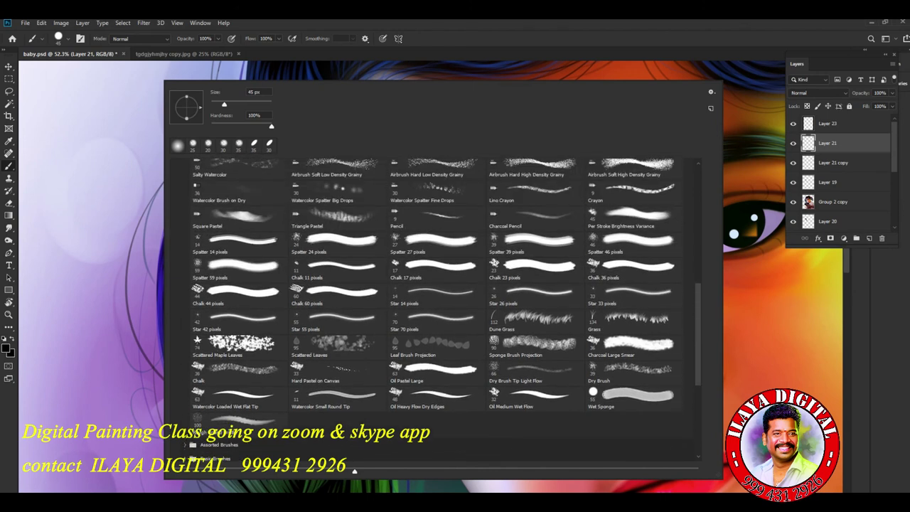
scroll(354, 470, up, 3)
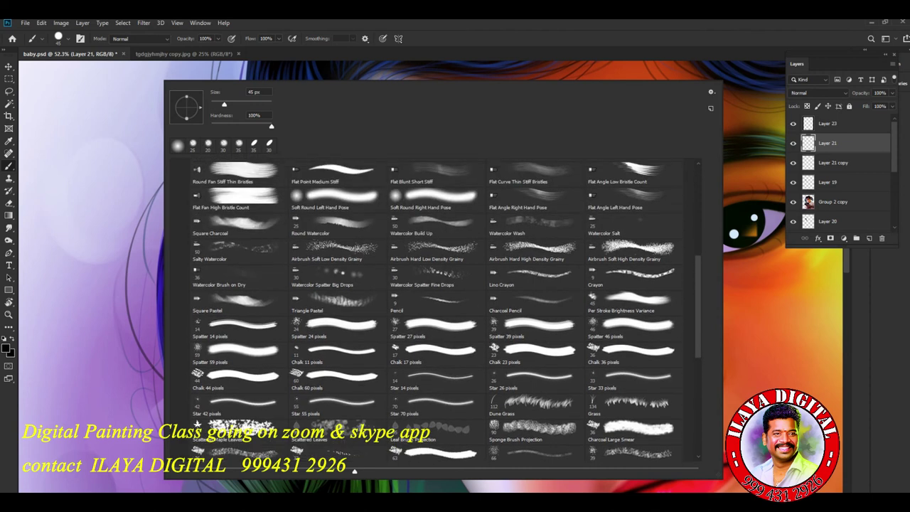
click(238, 327)
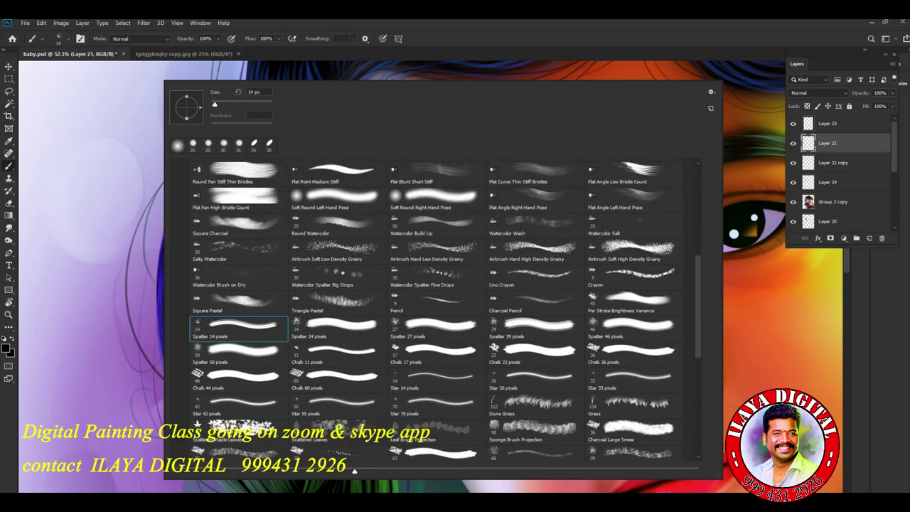
key(Return)
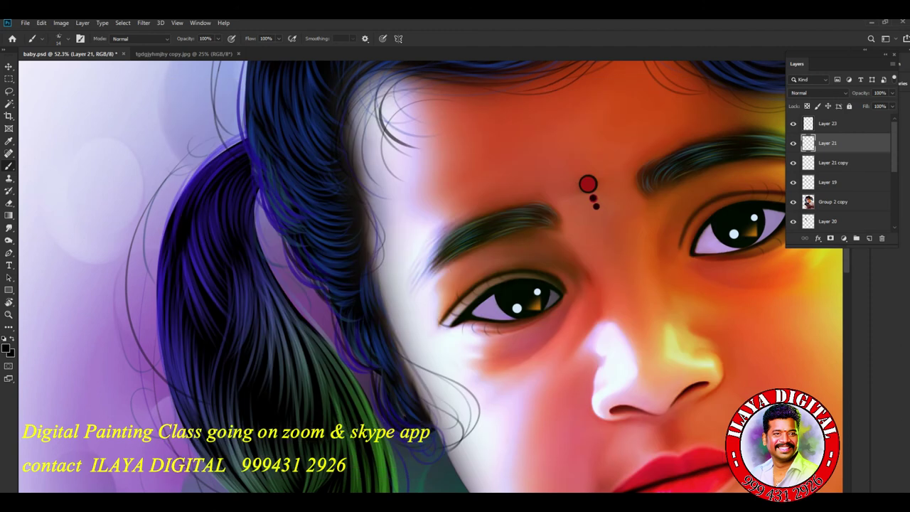
- Enable Shape Dynamics for the spatter brush with Pen Pressure controlling Transfer opacity, show its Brush Tip Shape settings and move Brush Settings below the layer list
key(F5)
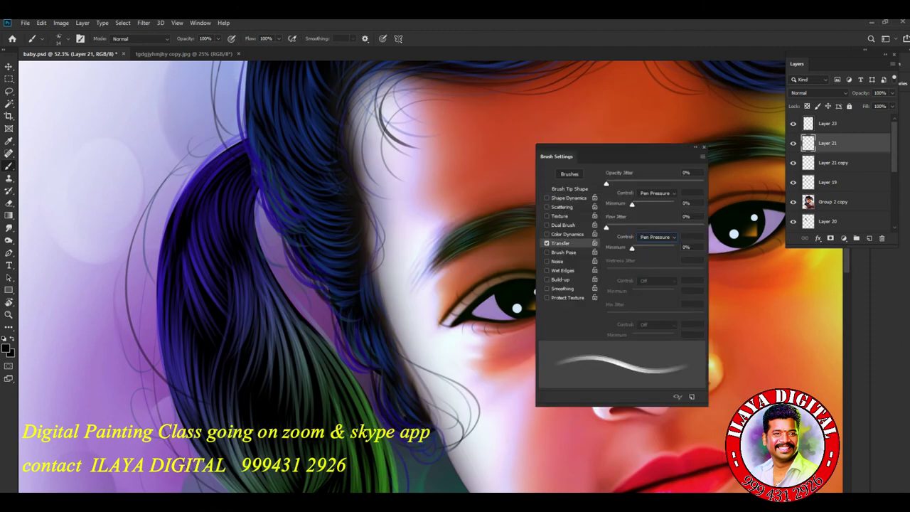
click(657, 193)
click(651, 222)
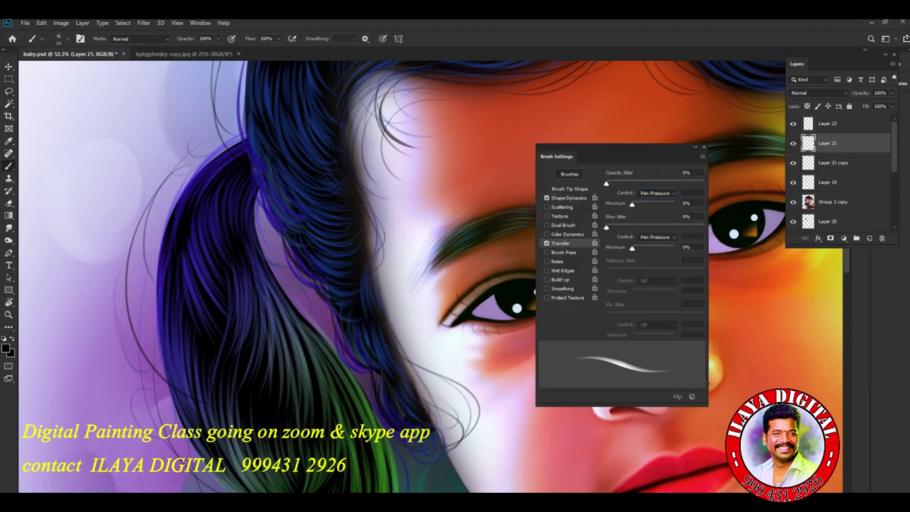
click(570, 189)
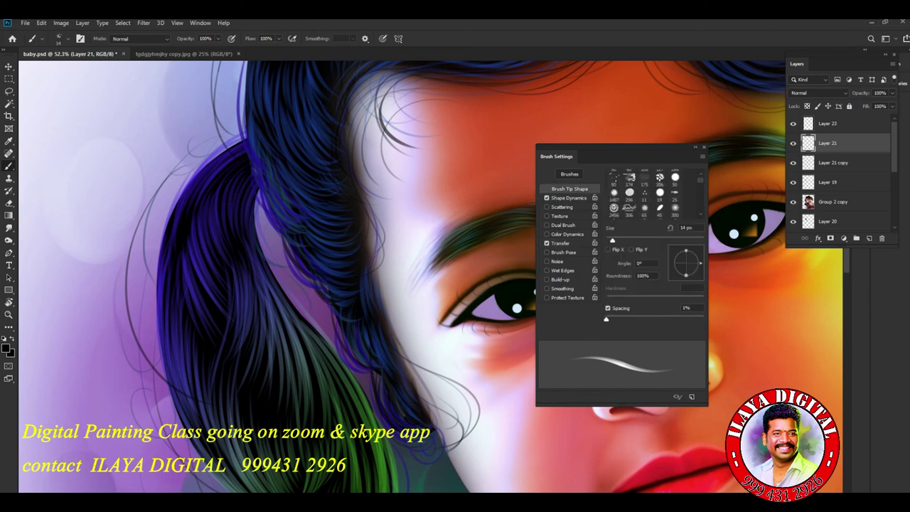
mouse_move(556, 155)
mouse_down()
mouse_move(643, 227)
mouse_move(812, 265)
mouse_move(774, 68)
mouse_up()
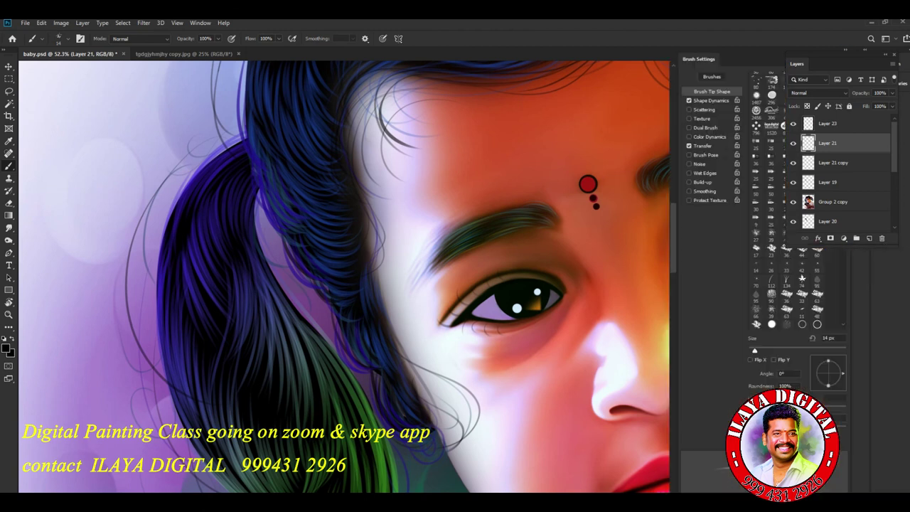
mouse_move(699, 59)
mouse_down()
mouse_move(579, 206)
mouse_move(630, 258)
mouse_move(26, 147)
mouse_move(741, 291)
mouse_up()
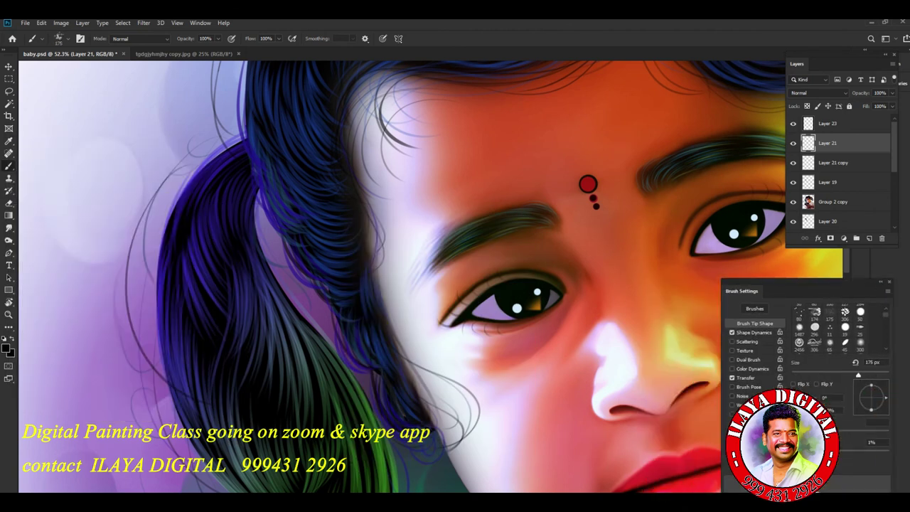
- Undo a test stroke beside the face and set the foreground colour to bright yellow
drag(387, 340, 430, 332)
key(ctrl+z)
key(i)
click(6, 347)
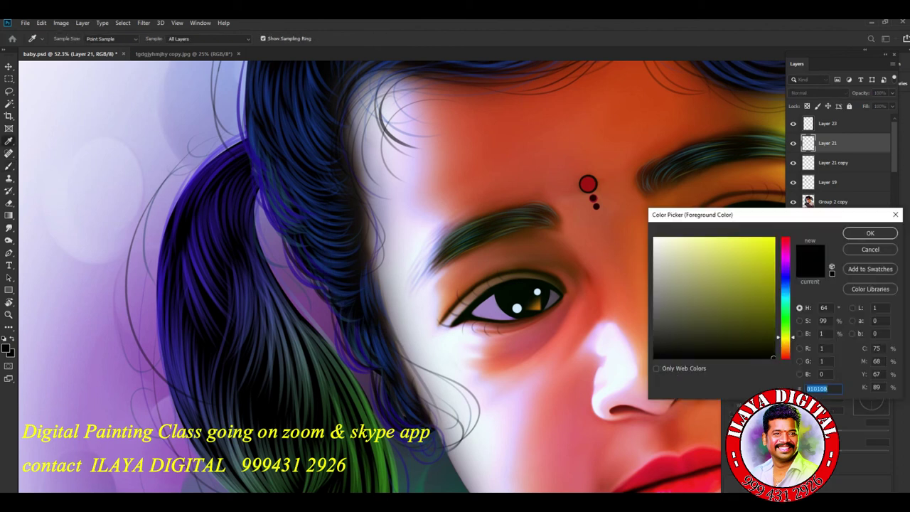
click(769, 243)
key(r)
click(870, 233)
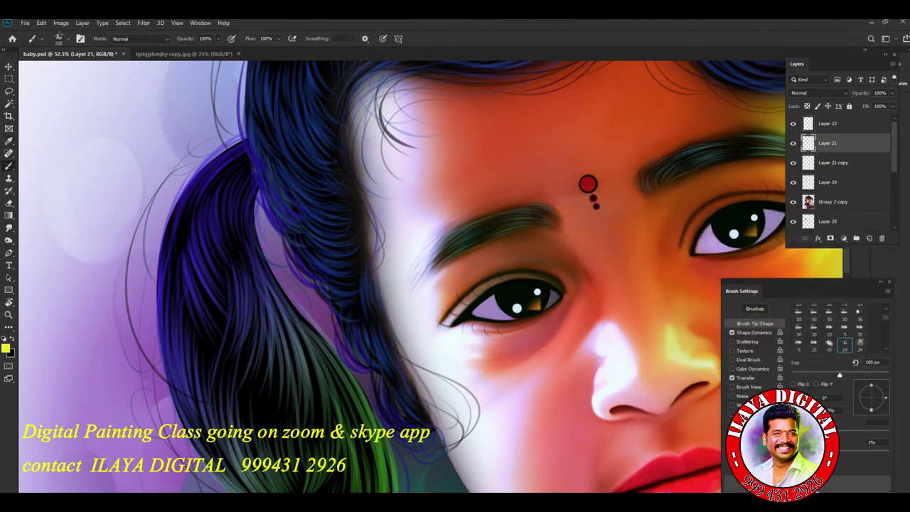
- Try yellow highlight strokes along the reddish and purple strands at the head's outer edge with the spatter brush at 45 px
drag(497, 177, 475, 159)
scroll(369, 277, up, 5)
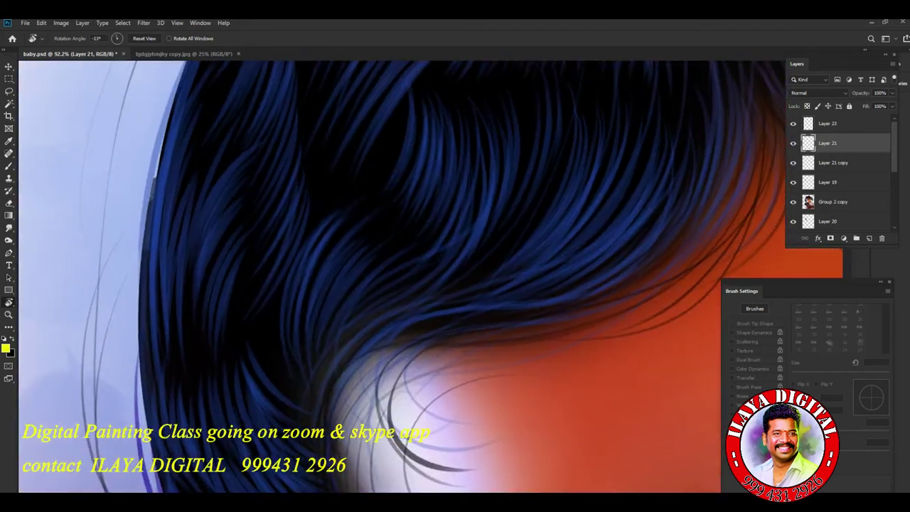
drag(497, 177, 355, 183)
scroll(402, 278, up, 3)
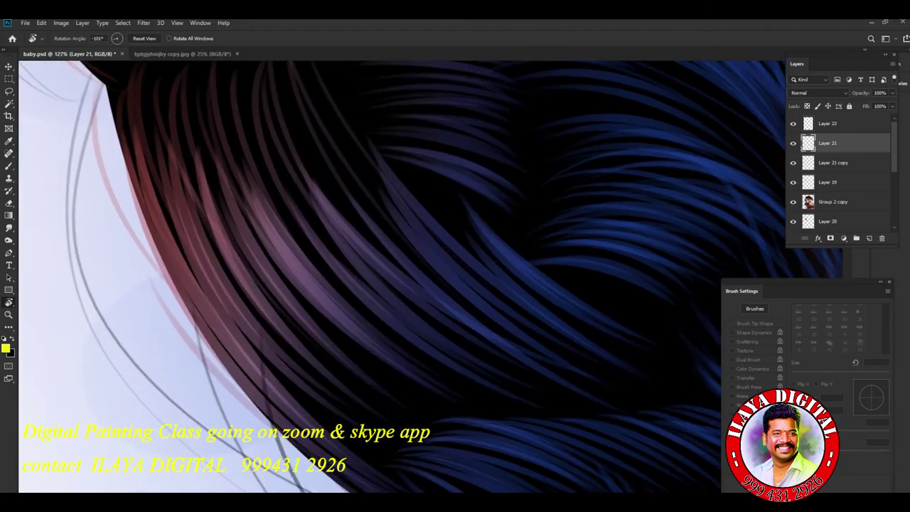
key(b)
mouse_move(123, 89)
mouse_down()
mouse_move(175, 327)
mouse_move(231, 388)
mouse_move(228, 362)
mouse_up()
drag(136, 103, 224, 348)
mouse_move(146, 92)
mouse_down()
mouse_move(151, 131)
mouse_move(284, 369)
mouse_move(295, 348)
mouse_up()
mouse_move(182, 79)
mouse_down()
mouse_move(306, 331)
mouse_move(333, 342)
mouse_up()
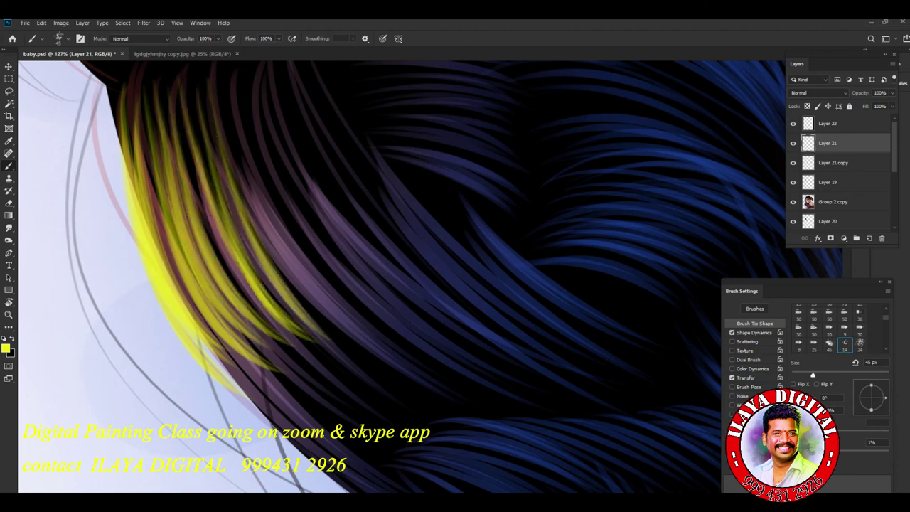
drag(231, 71, 426, 356)
drag(255, 78, 416, 337)
drag(284, 78, 448, 334)
mouse_move(331, 84)
mouse_down()
mouse_move(366, 160)
mouse_move(472, 281)
mouse_up()
drag(352, 82, 511, 281)
- Undo the yellow spatter strokes and switch to a hard round brush at 25 px
scroll(498, 277, down, 5)
scroll(497, 277, up, 6)
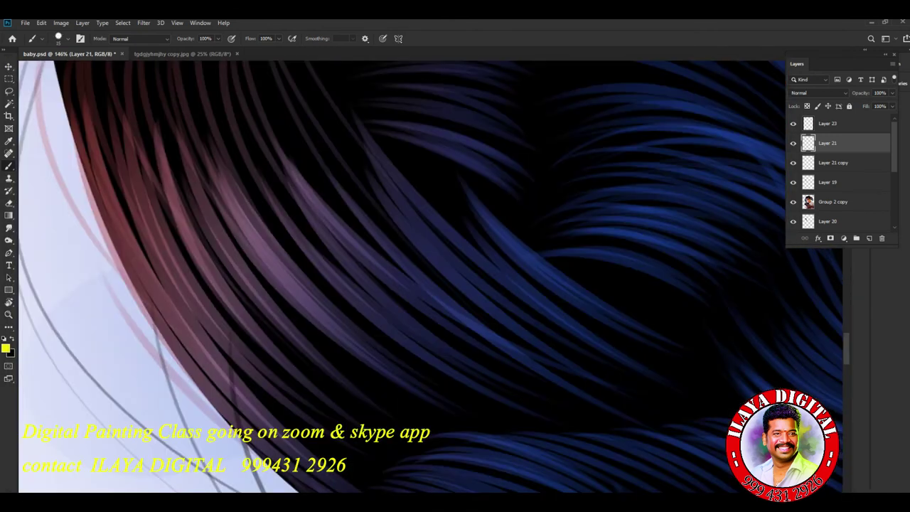
scroll(427, 277, down, 3)
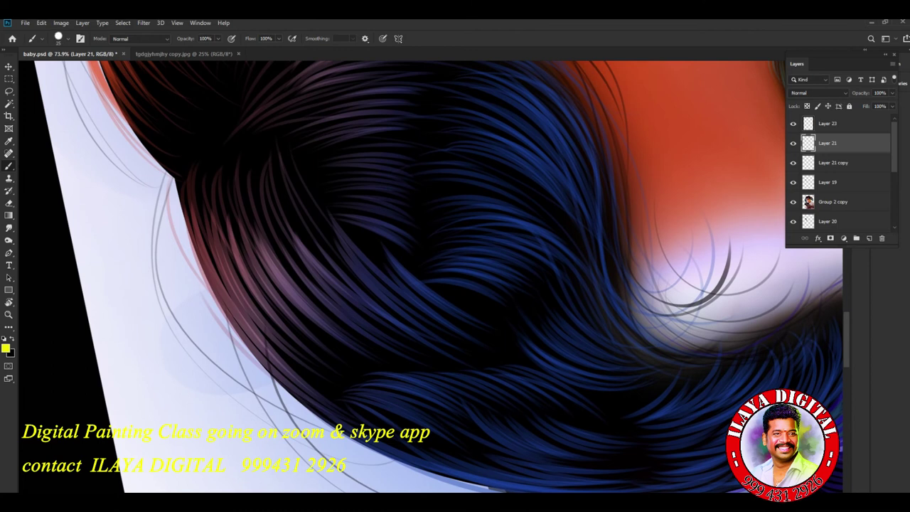
scroll(427, 277, up, 3)
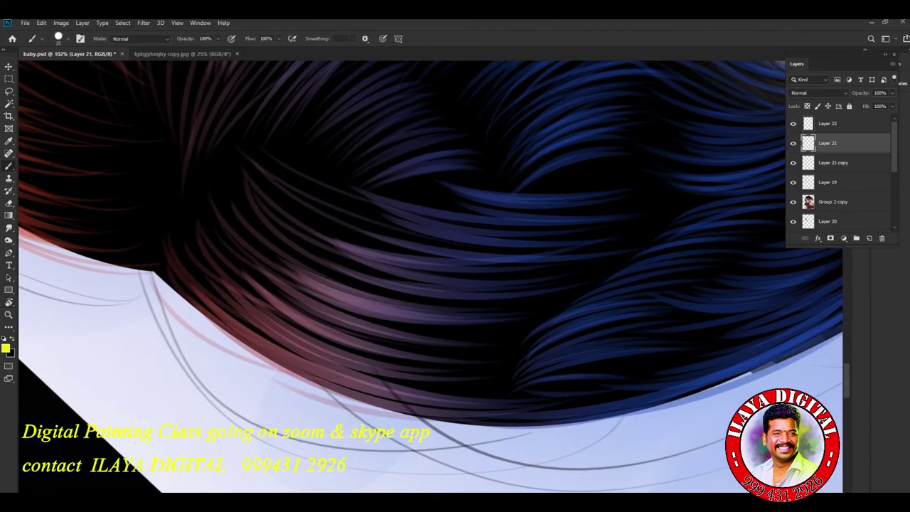
mouse_move(184, 290)
mouse_down()
mouse_move(398, 385)
mouse_move(441, 359)
mouse_up()
key(ctrl+z)
key(ctrl+z)
mouse_move(174, 285)
mouse_down()
mouse_move(227, 334)
mouse_move(366, 416)
mouse_move(441, 416)
mouse_up()
key(ctrl+z)
- Paint yellow highlight strokes along the outer hair edge and reddish strands with the hard round brush at about 30 px
drag(199, 303, 361, 398)
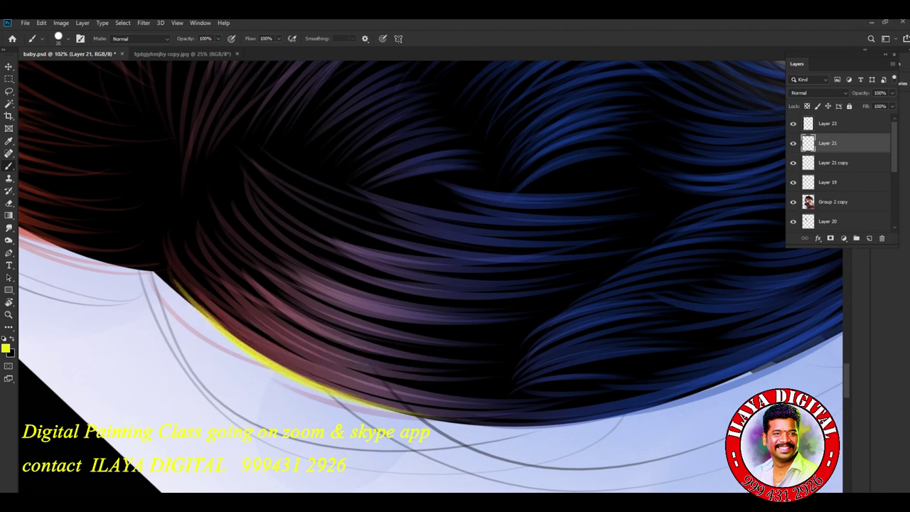
drag(195, 284, 391, 381)
drag(221, 316, 398, 370)
drag(255, 287, 405, 334)
drag(285, 327, 406, 359)
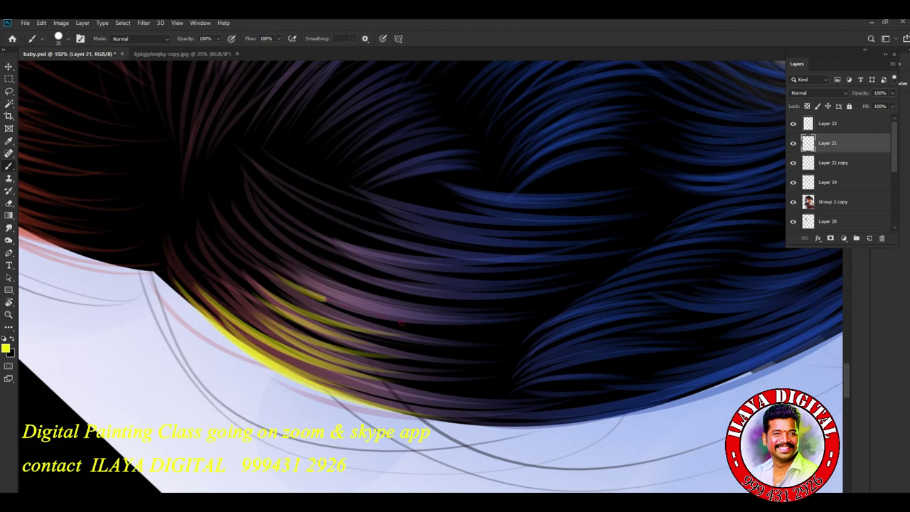
- Paint yellow highlight strokes along the outer edge of the blue hair, continuing from the reddish strands
key(r)
drag(540, 213, 341, 277)
drag(498, 298, 441, 335)
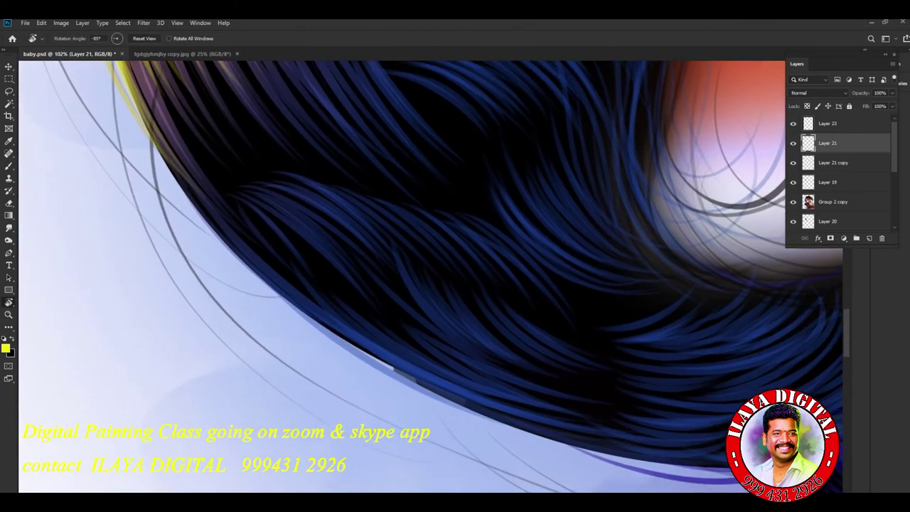
scroll(426, 284, down, 1)
key(b)
drag(206, 213, 380, 362)
drag(318, 306, 512, 391)
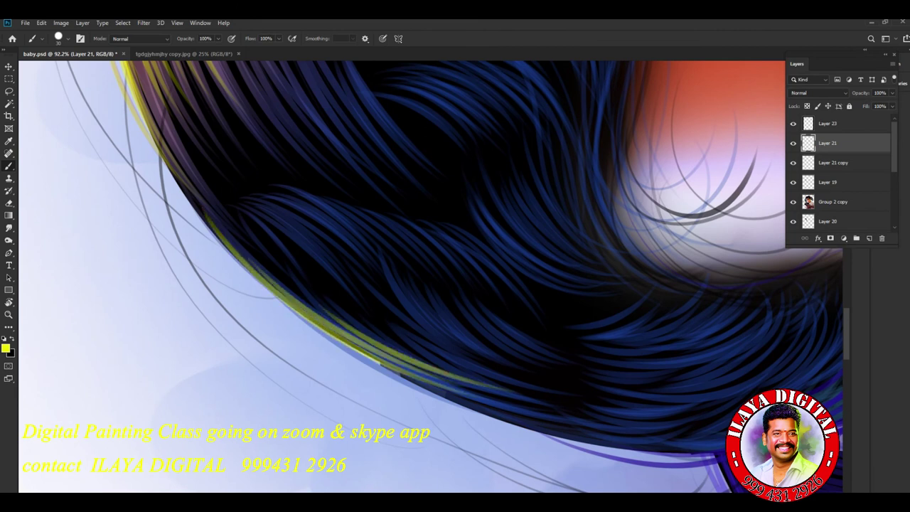
drag(367, 328, 515, 390)
- Add yellow highlight strokes to the curved tip of the blue lock just inside the hair edge
mouse_move(234, 206)
mouse_down()
mouse_move(299, 270)
mouse_move(320, 260)
mouse_up()
mouse_move(263, 208)
mouse_down()
mouse_move(341, 266)
mouse_move(352, 250)
mouse_up()
drag(270, 245, 363, 198)
- Add more yellow strokes over the purple and reddish strands and thicken the highlight on their outer edge
drag(426, 213, 498, 270)
drag(263, 107, 317, 316)
drag(249, 157, 310, 327)
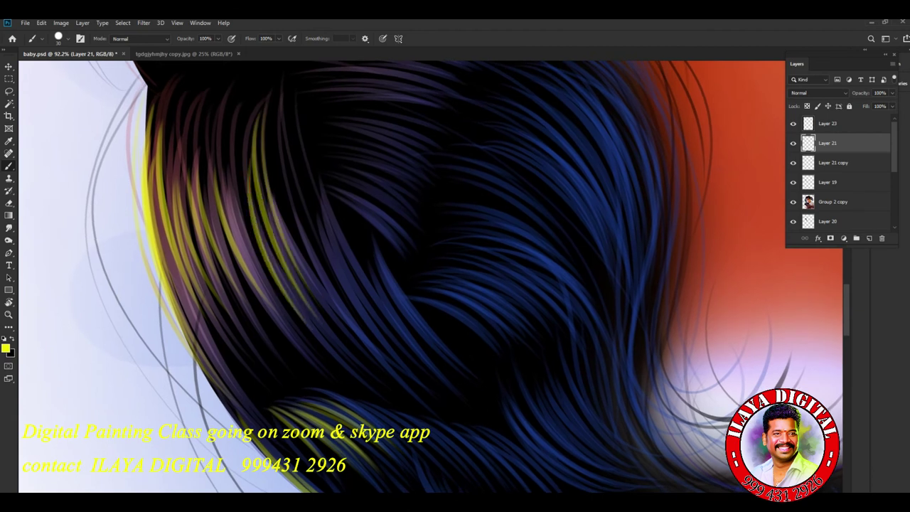
drag(245, 185, 316, 356)
drag(185, 164, 252, 356)
drag(149, 111, 252, 412)
- Rotate the canvas and paint curved yellow highlight strokes on the blue hair just above the purple ponytail
drag(426, 284, 497, 213)
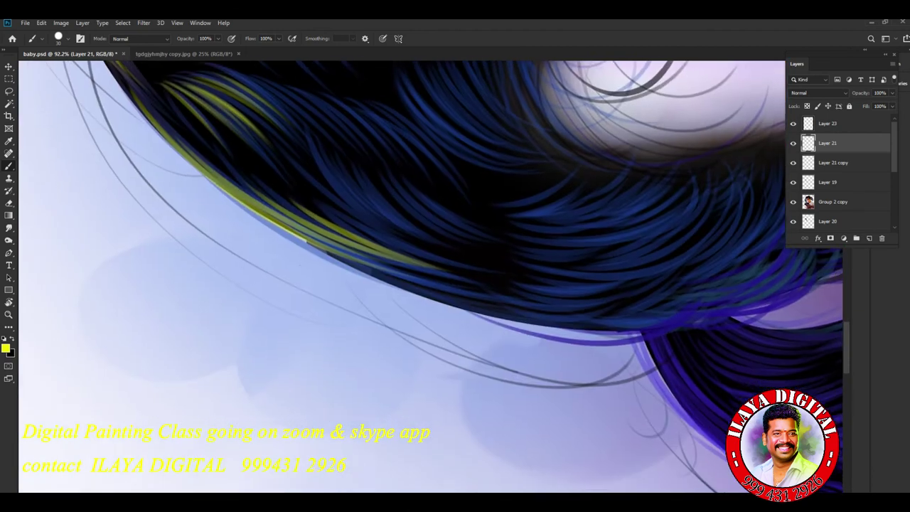
drag(427, 284, 462, 249)
key(r)
mouse_move(433, 280)
mouse_down()
mouse_move(469, 234)
mouse_move(440, 270)
mouse_up()
key(b)
mouse_move(213, 263)
mouse_down()
mouse_move(277, 359)
mouse_move(295, 348)
mouse_up()
drag(260, 270, 407, 394)
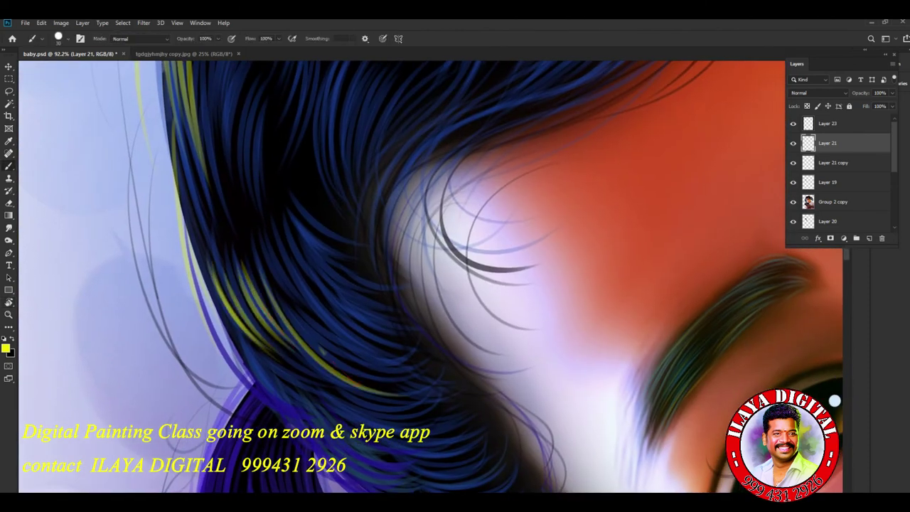
drag(326, 352, 426, 391)
drag(285, 381, 455, 440)
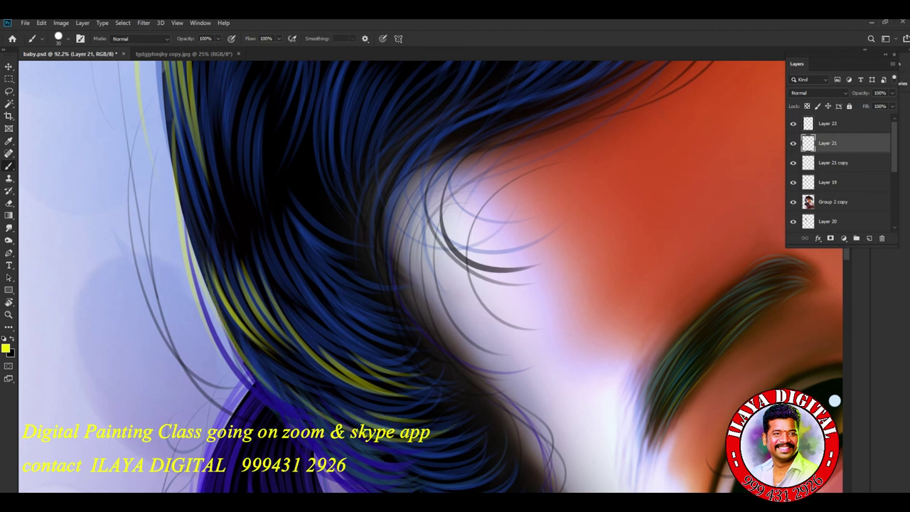
- Rotate the canvas and paint yellow highlight strokes on the root and outer edge of the purple ponytail
scroll(455, 277, down, 5)
key(r)
mouse_move(497, 214)
mouse_down()
mouse_move(399, 263)
mouse_move(356, 355)
mouse_up()
key(b)
mouse_move(248, 228)
mouse_down()
mouse_move(373, 381)
mouse_move(356, 340)
mouse_move(366, 329)
mouse_up()
drag(276, 235, 387, 332)
mouse_move(281, 217)
mouse_down()
mouse_move(363, 306)
mouse_move(414, 260)
mouse_up()
mouse_move(319, 213)
mouse_down()
mouse_move(414, 239)
mouse_move(413, 229)
mouse_move(483, 215)
mouse_up()
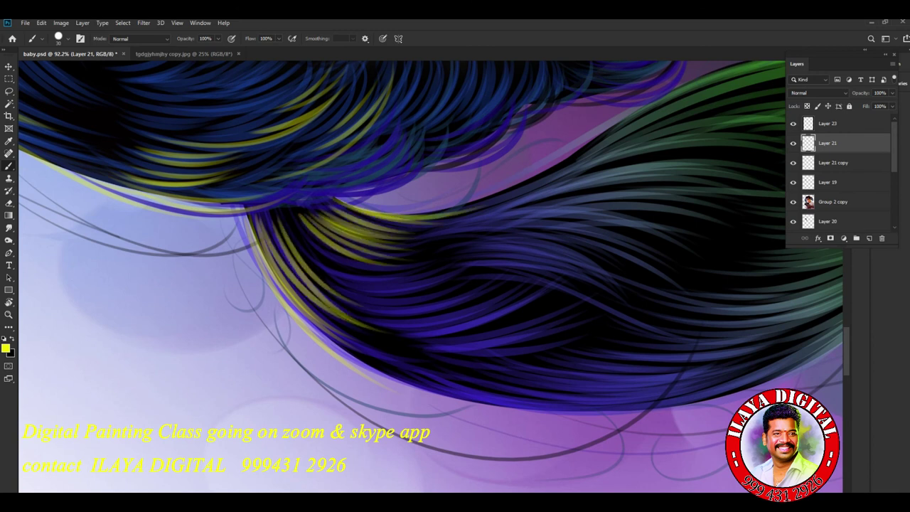
- Rotate the canvas back and paint yellow highlights along the purple ponytail's lower outer edge and into the blue-grey strands beside it
key(r)
drag(426, 284, 355, 213)
key(r)
drag(427, 275, 530, 334)
key(b)
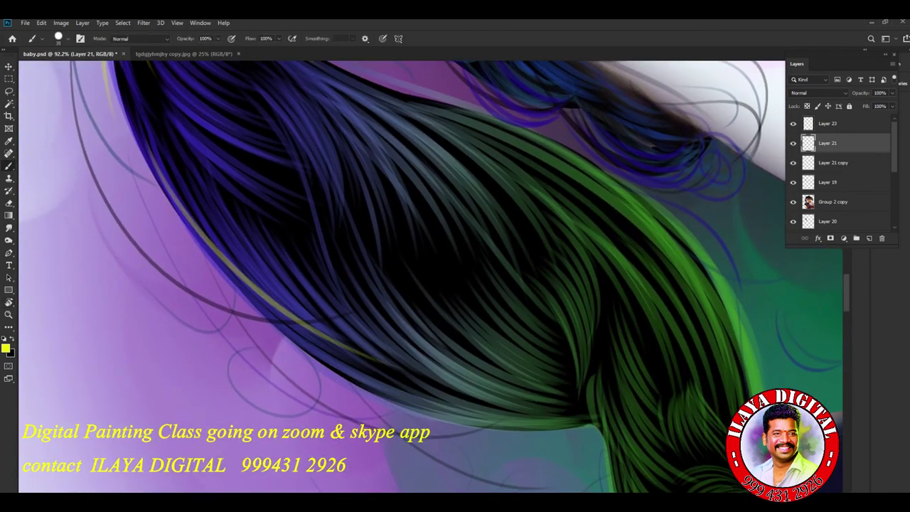
key(F5)
key(F5)
drag(178, 204, 444, 398)
key(ctrl+z)
drag(177, 204, 445, 398)
drag(320, 324, 401, 362)
drag(256, 306, 554, 404)
mouse_move(466, 333)
mouse_down()
mouse_move(544, 378)
mouse_move(373, 277)
mouse_up()
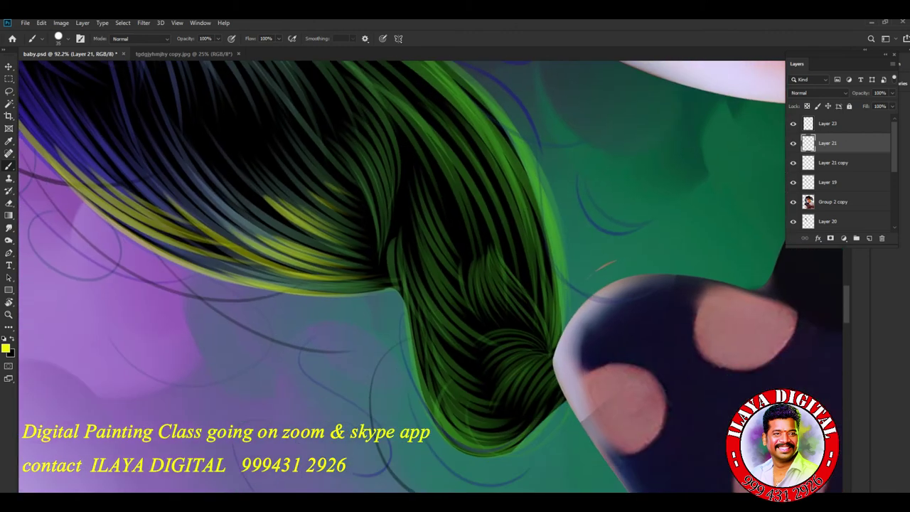
- Check the brush's Shape Dynamics settings and paint yellow highlight strokes on the green end of the ponytail and its outline
key(F5)
click(513, 133)
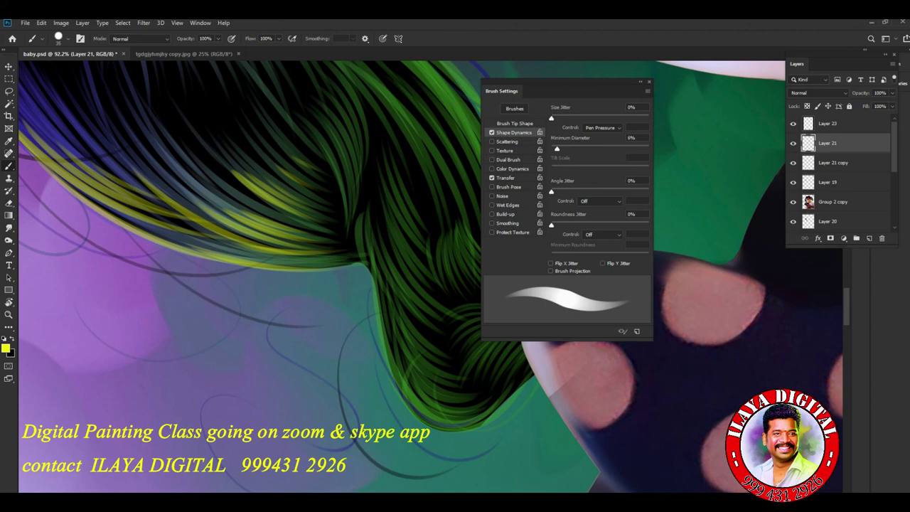
key(F5)
drag(373, 284, 395, 391)
mouse_move(384, 324)
mouse_down()
mouse_move(427, 405)
mouse_move(427, 384)
mouse_up()
drag(391, 338, 462, 426)
drag(427, 393, 459, 412)
drag(373, 295, 441, 440)
drag(512, 341, 302, 348)
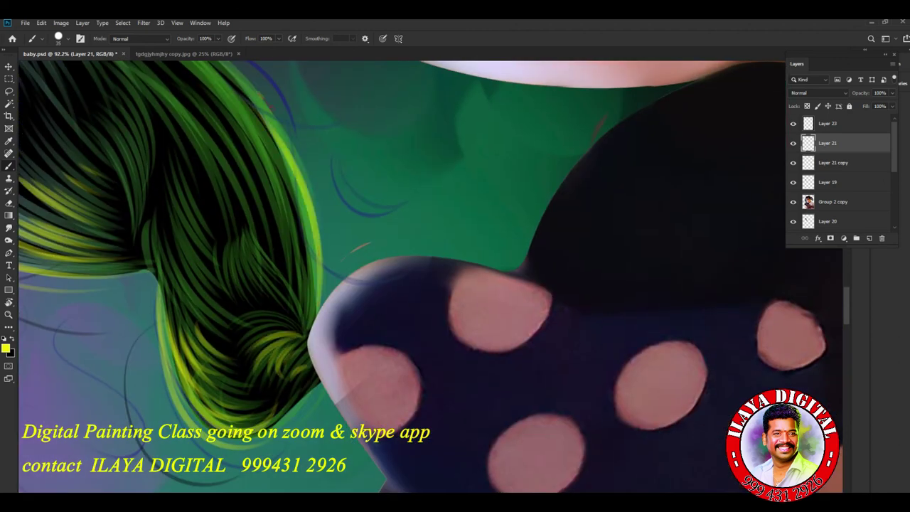
- Paint yellow highlight strokes on the loose blue locks beside the cheek and along the ponytail's inner edge
drag(299, 214, 466, 466)
drag(426, 284, 604, 398)
drag(77, 112, 173, 192)
mouse_move(95, 135)
mouse_down()
mouse_move(230, 188)
mouse_move(205, 162)
mouse_up()
mouse_move(200, 214)
mouse_down()
mouse_move(304, 246)
mouse_move(445, 324)
mouse_up()
drag(384, 316, 588, 387)
drag(524, 319, 592, 370)
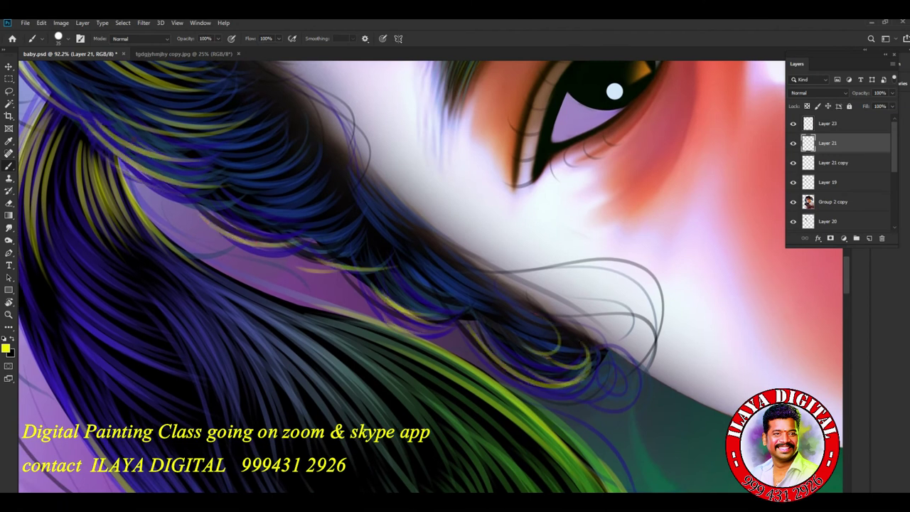
- Add long yellow highlight strokes through the blue-grey and green strands in the middle of the ponytail
drag(183, 248, 456, 392)
mouse_move(261, 310)
mouse_down()
mouse_move(408, 431)
mouse_move(374, 429)
mouse_up()
mouse_move(210, 284)
mouse_down()
mouse_move(379, 430)
mouse_move(296, 384)
mouse_up()
drag(187, 264, 320, 396)
drag(250, 303, 427, 424)
mouse_move(358, 335)
mouse_down()
mouse_move(503, 443)
mouse_move(524, 447)
mouse_up()
drag(375, 359, 454, 438)
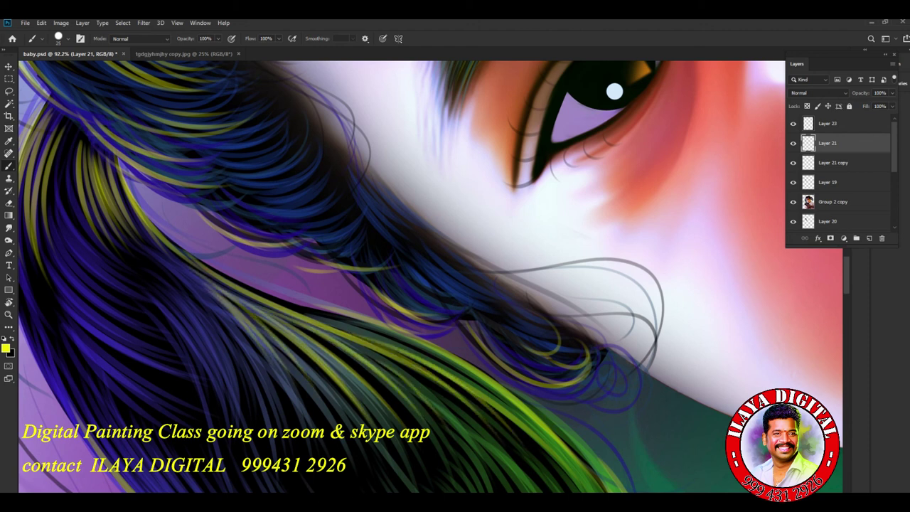
drag(455, 327, 497, 106)
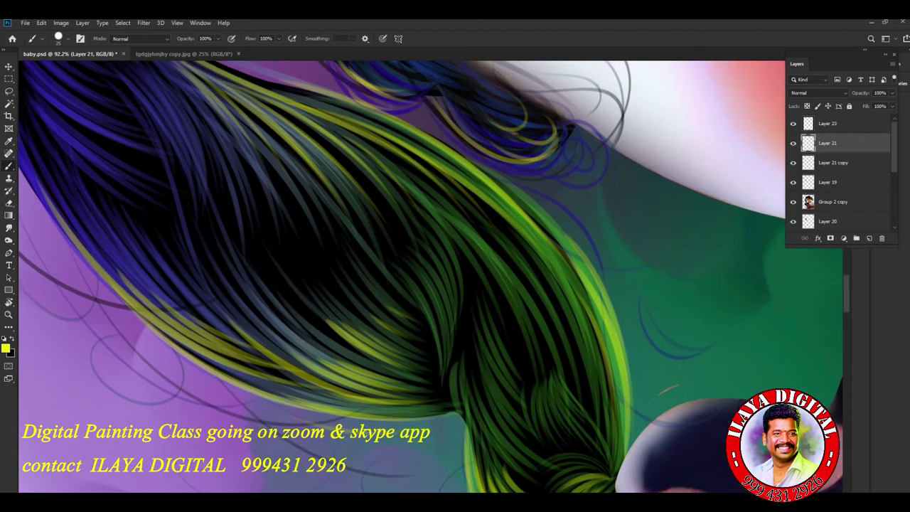
drag(455, 214, 426, 299)
- Review the whole portrait, focus on the reddish crown hair and set the foreground colour to magenta fc03e8
scroll(454, 284, down, 5)
scroll(569, 213, up, 4)
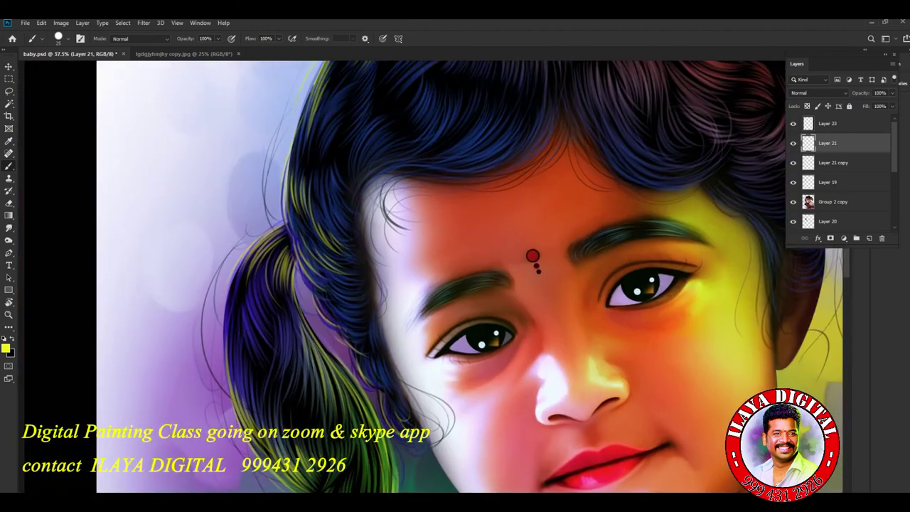
scroll(454, 285, down, 4)
scroll(497, 270, up, 2)
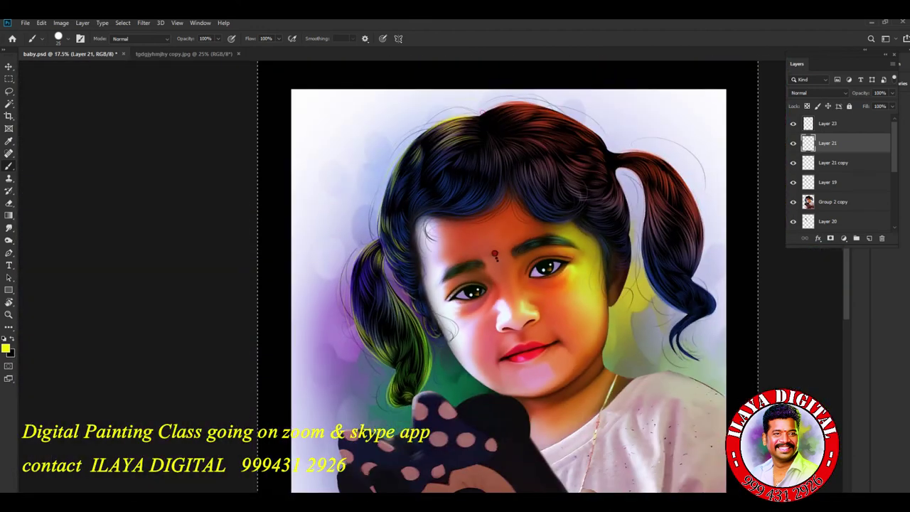
scroll(498, 178, up, 4)
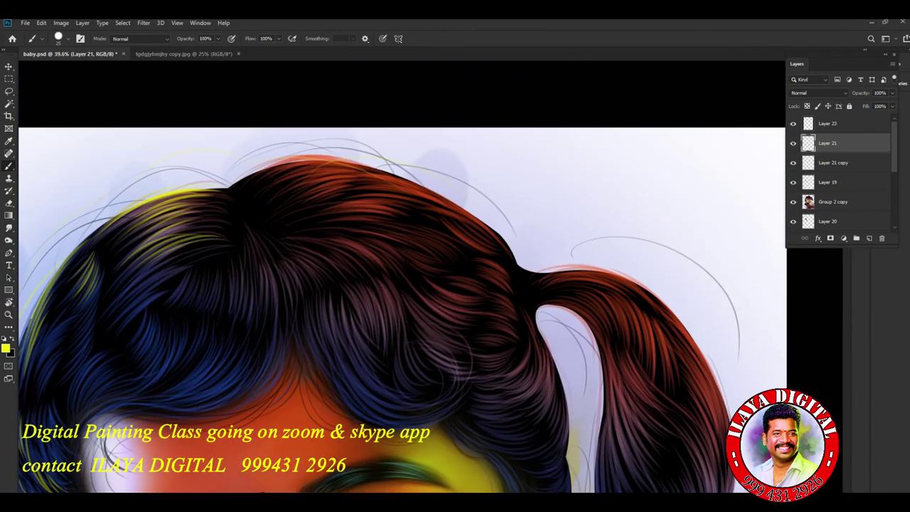
text(ff00ff)
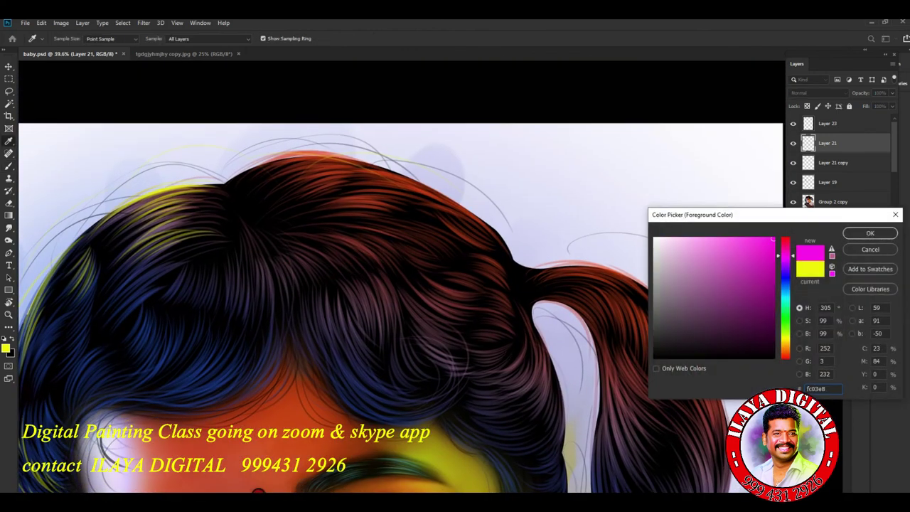
key(Return)
key(b)
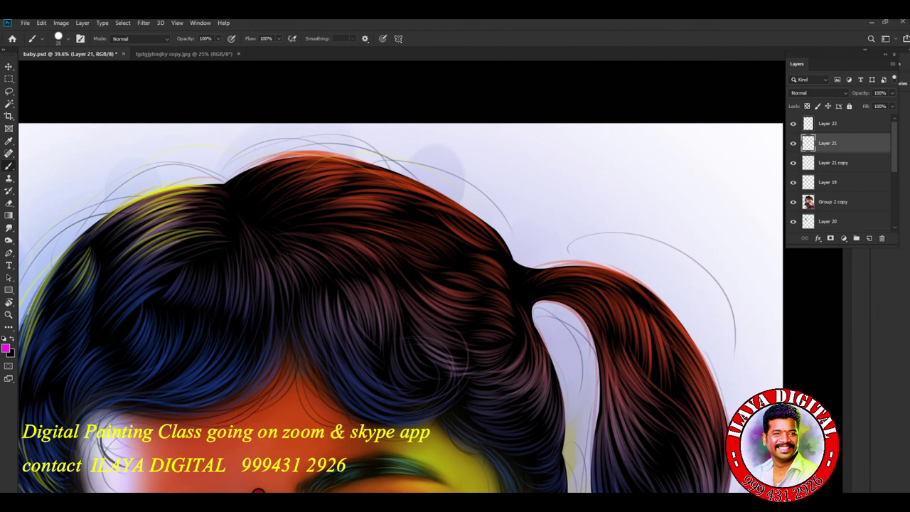
- Choose the Oval 45 px brush, turn on Shape Dynamics with Pen Pressure size control and reduce the brush size
right_click(257, 491)
click(670, 313)
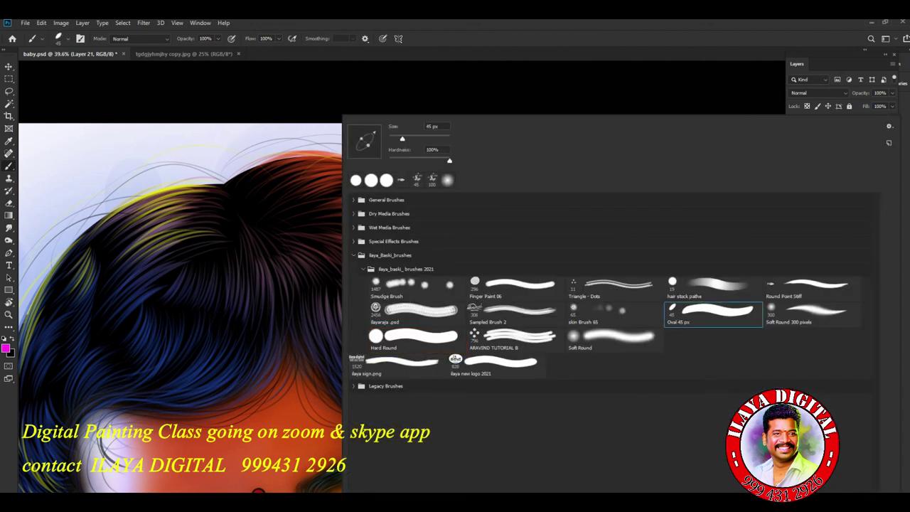
key(Return)
key(F5)
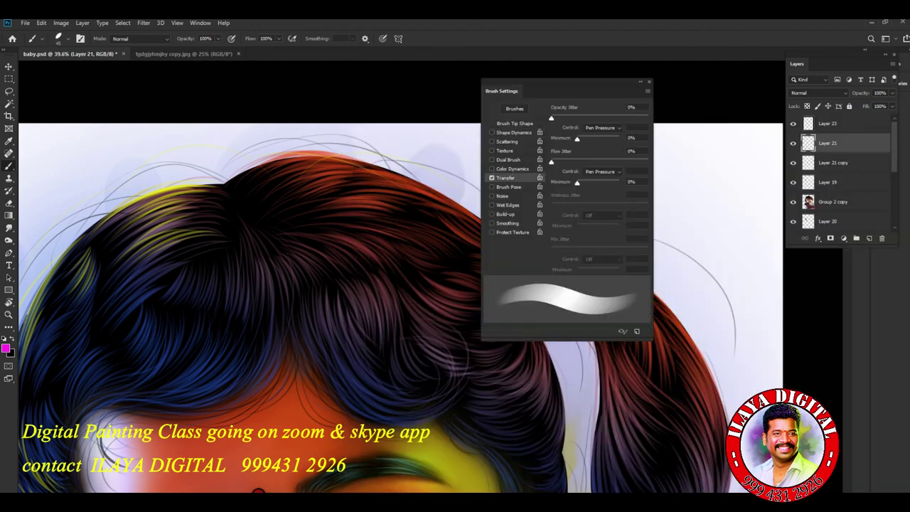
click(513, 132)
click(600, 128)
click(601, 140)
click(515, 123)
drag(571, 175, 556, 174)
key(F5)
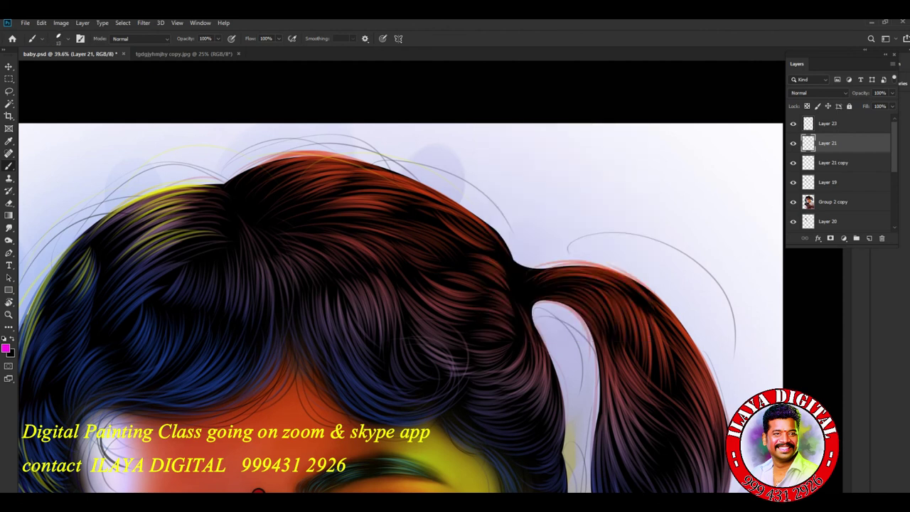
- Set the brush tip to 35 px with a 45° angle and 78% roundness
click(258, 492)
scroll(245, 128, up, 3)
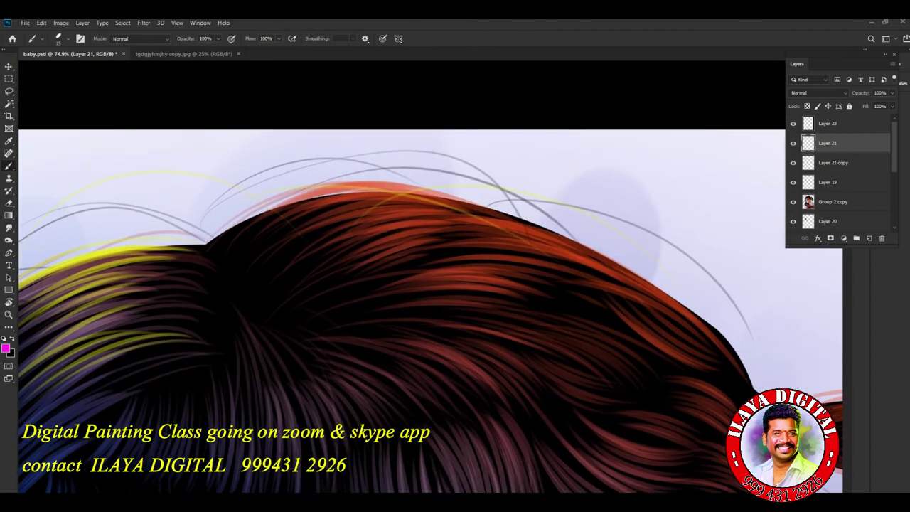
key(F5)
drag(636, 201, 638, 205)
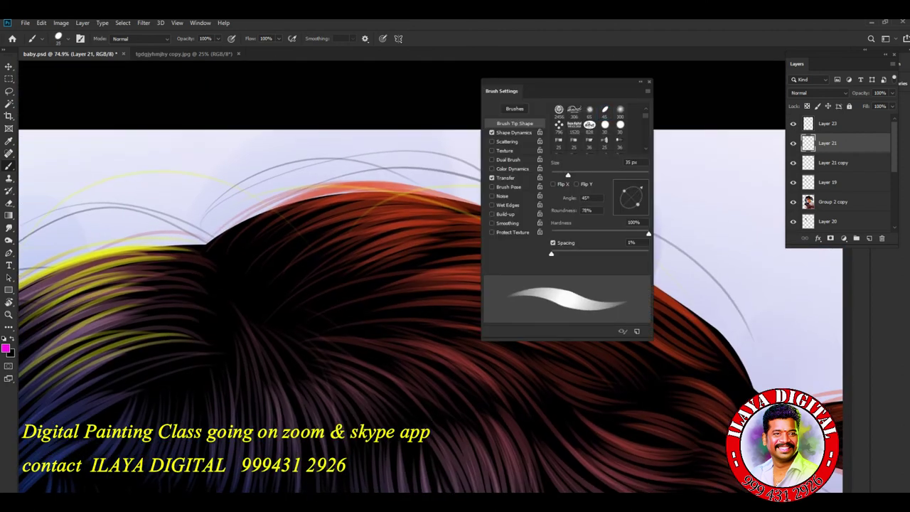
key(F5)
- Paint magenta highlight strokes along the top edge of the reddish crown hair
drag(206, 240, 390, 194)
drag(215, 226, 423, 187)
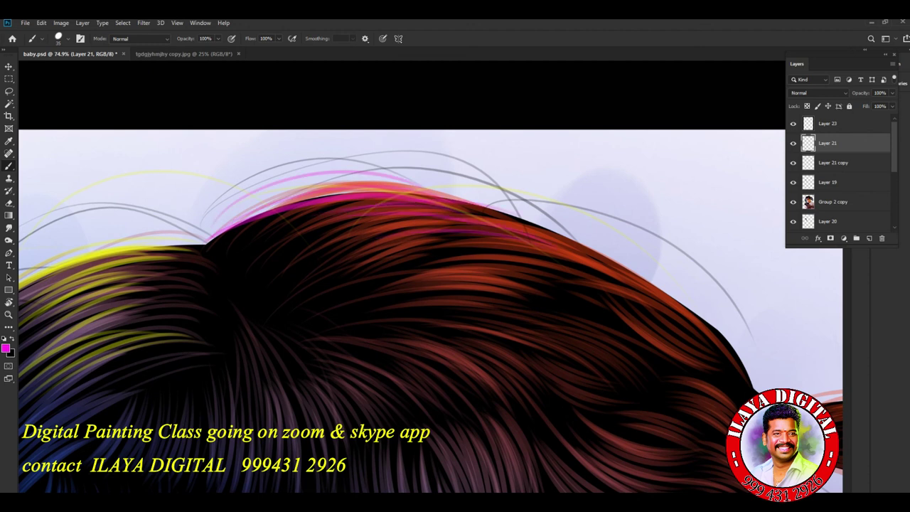
drag(498, 284, 285, 213)
drag(306, 150, 486, 237)
mouse_move(530, 313)
mouse_down()
mouse_move(274, 214)
mouse_move(548, 286)
mouse_up()
- Paint magenta highlight strokes on the root of the reddish ponytail and down its inner edge
drag(330, 218, 455, 246)
drag(394, 226, 553, 288)
mouse_move(313, 293)
mouse_down()
mouse_move(447, 344)
mouse_move(363, 116)
mouse_up()
drag(334, 156, 349, 307)
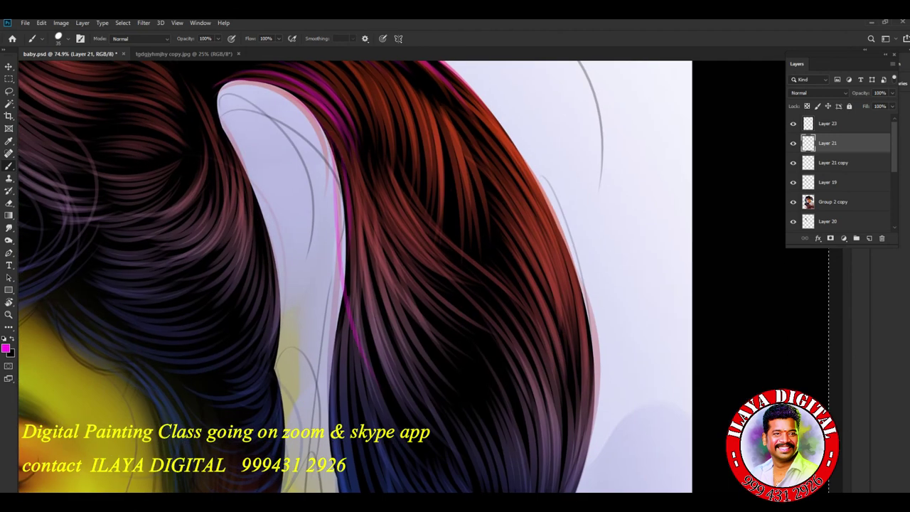
drag(368, 165, 425, 322)
drag(367, 234, 422, 370)
mouse_move(361, 253)
mouse_down()
mouse_move(418, 395)
mouse_move(419, 192)
mouse_up()
drag(370, 121, 448, 434)
drag(376, 177, 423, 380)
drag(362, 206, 476, 455)
- Paint magenta highlight strokes on the blue ponytail's curled tips and on the rounded outer bend above them
mouse_move(572, 363)
mouse_down()
mouse_move(497, 244)
mouse_move(451, 206)
mouse_up()
drag(497, 355, 521, 195)
drag(448, 217, 384, 349)
mouse_move(416, 250)
mouse_down()
mouse_move(387, 317)
mouse_move(425, 369)
mouse_move(488, 403)
mouse_up()
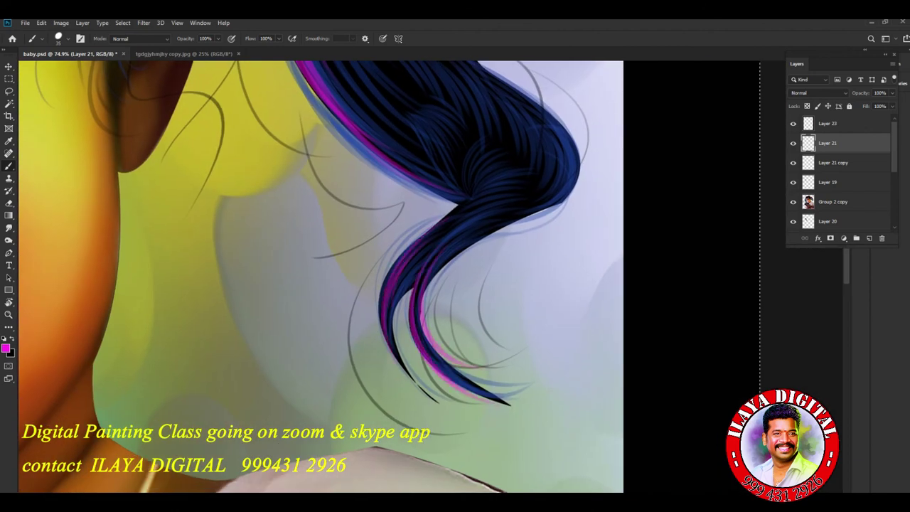
drag(484, 191, 361, 278)
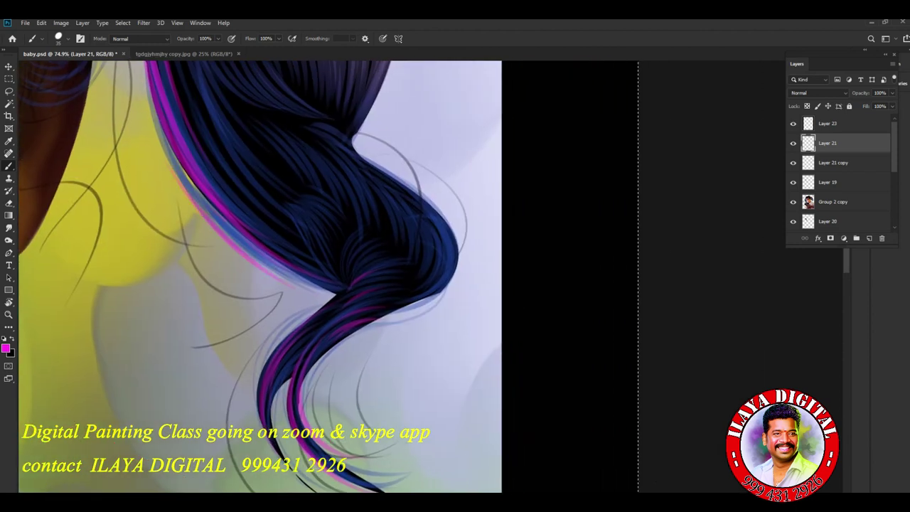
mouse_move(455, 250)
mouse_down()
mouse_move(410, 182)
mouse_move(421, 201)
mouse_up()
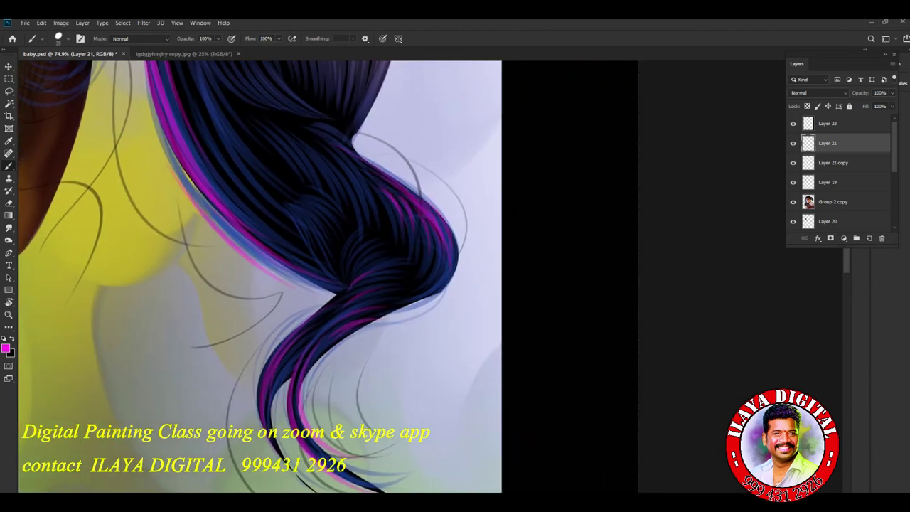
- Add magenta strokes to the twisted strands where the ponytail narrows above its lower bend
drag(348, 178, 318, 426)
drag(235, 288, 291, 343)
mouse_move(202, 307)
mouse_down()
mouse_move(227, 346)
mouse_move(340, 414)
mouse_up()
drag(301, 379, 322, 411)
- Paint magenta highlight strokes along the ponytail's outer edge and on the strands gathering above the narrow twist
drag(371, 89, 321, 373)
drag(376, 145, 347, 345)
drag(351, 178, 341, 300)
drag(322, 243, 316, 326)
mouse_move(306, 231)
mouse_down()
mouse_move(297, 315)
mouse_move(280, 318)
mouse_up()
drag(279, 263, 257, 314)
drag(317, 201, 306, 338)
drag(327, 239, 319, 318)
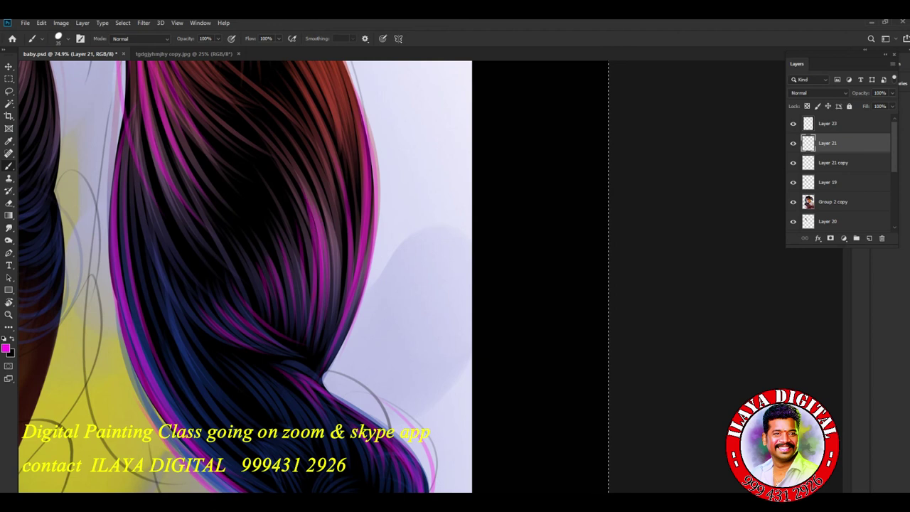
- Add magenta highlight strokes to the upper reddish strands of the ponytail
scroll(245, 277, up, 5)
drag(292, 270, 338, 419)
drag(306, 302, 331, 415)
drag(319, 321, 338, 460)
drag(158, 160, 196, 230)
drag(185, 178, 208, 263)
drag(207, 227, 218, 279)
mouse_move(209, 207)
mouse_down()
mouse_move(238, 290)
mouse_move(255, 306)
mouse_up()
scroll(245, 277, left, 3)
scroll(263, 277, left, 10)
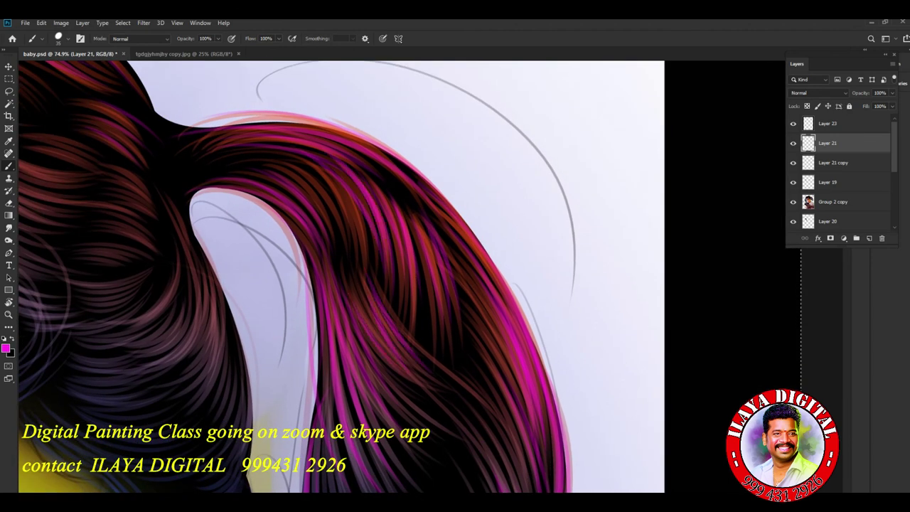
- Paint magenta highlight strokes on the hair beside the ponytail gap, around the temple and above the ear
scroll(341, 278, left, 11)
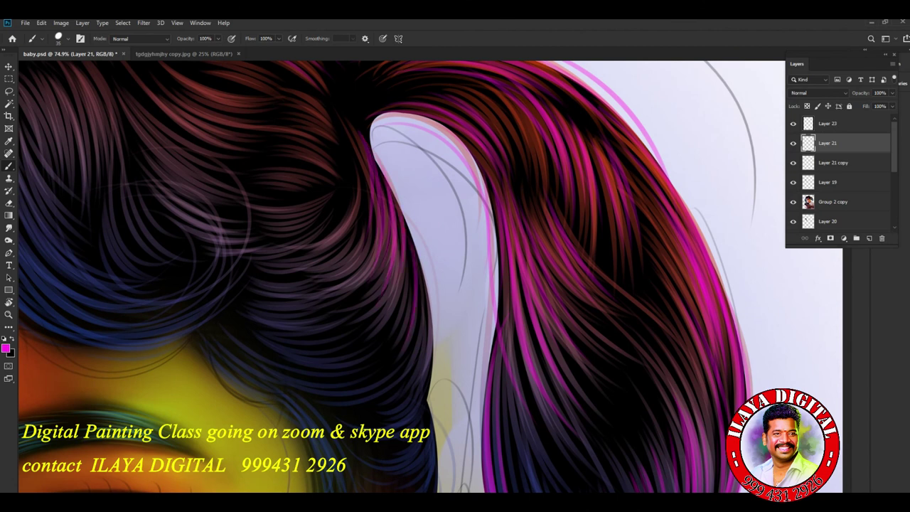
scroll(431, 276, down, 5)
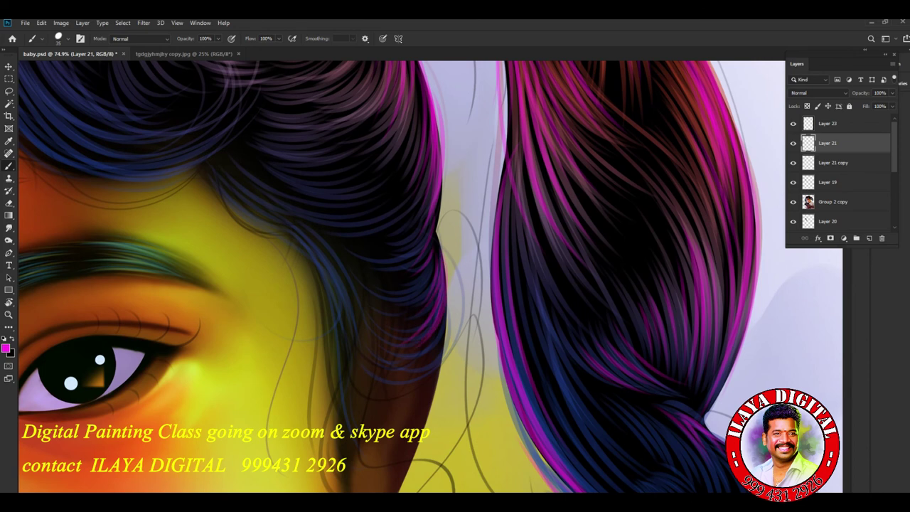
drag(340, 279, 409, 396)
drag(238, 191, 320, 231)
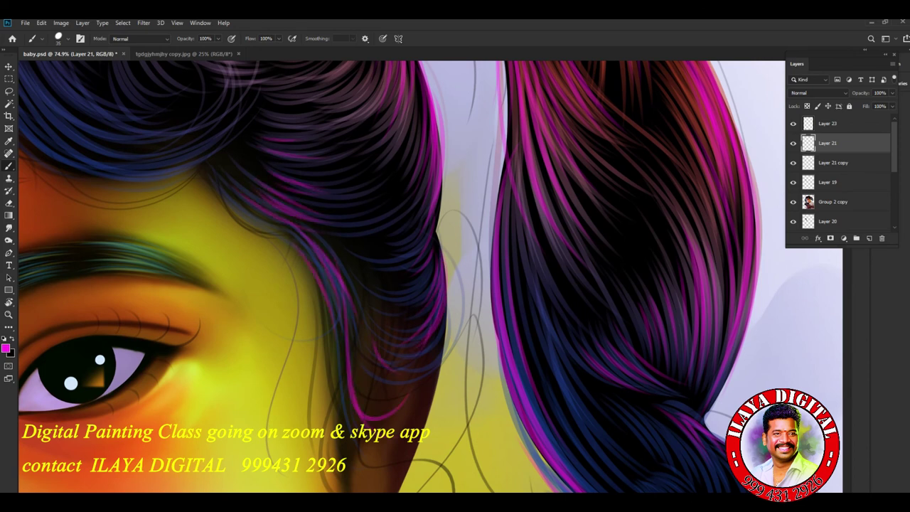
- Paint magenta strokes through the side and crown hair and across the parting over the yellow-highlighted top edge
scroll(431, 276, up, 5)
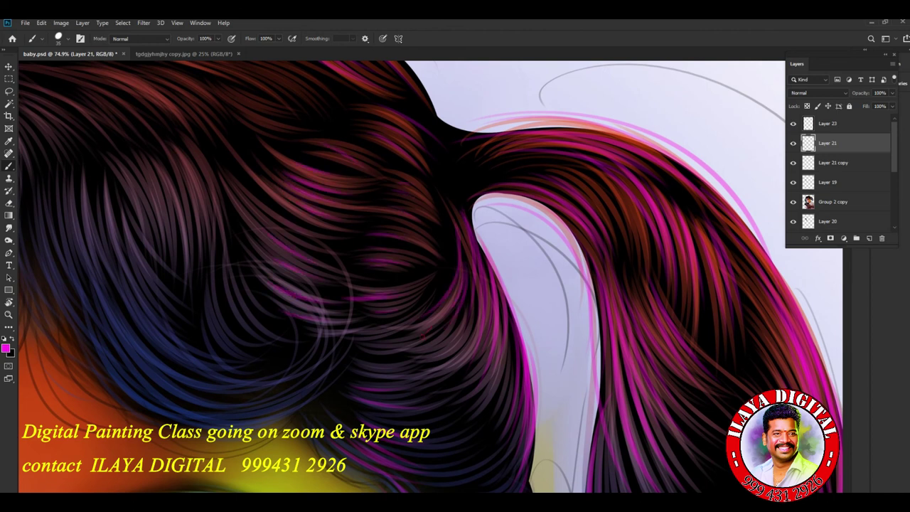
scroll(306, 291, up, 5)
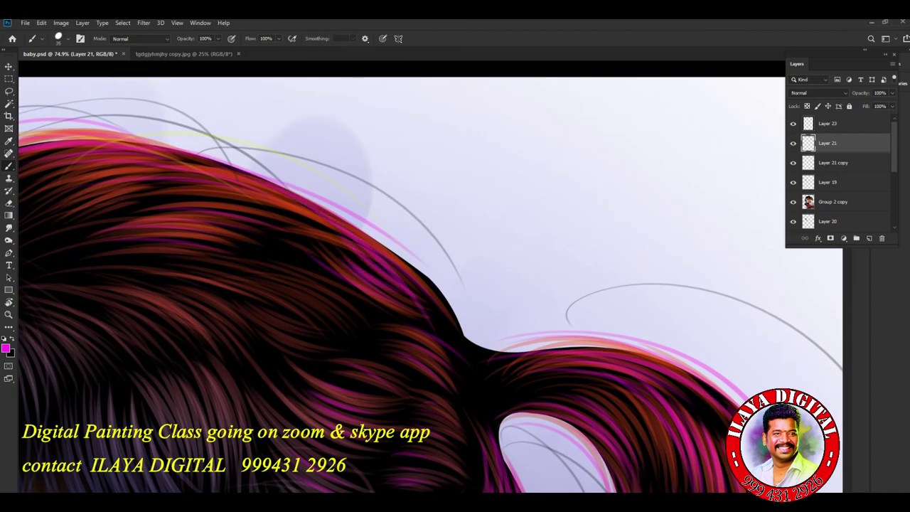
scroll(427, 277, left, 5)
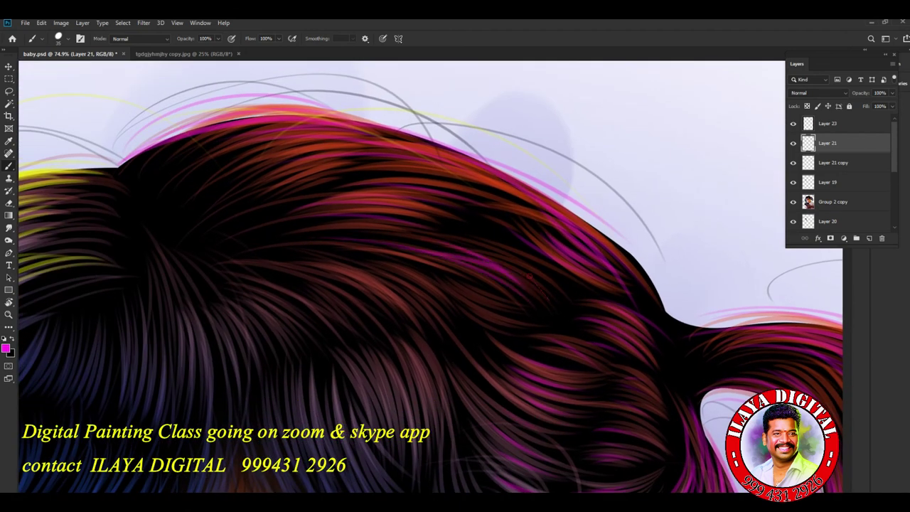
drag(189, 164, 346, 225)
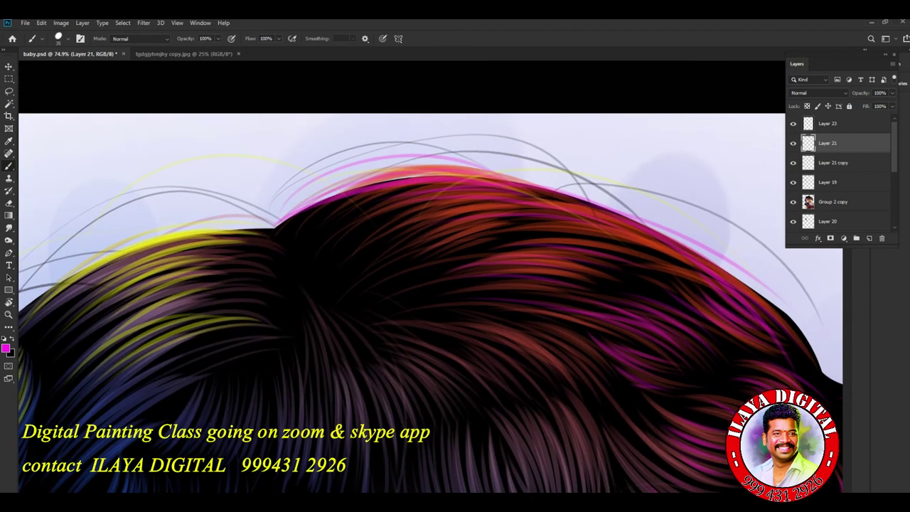
drag(285, 249, 419, 193)
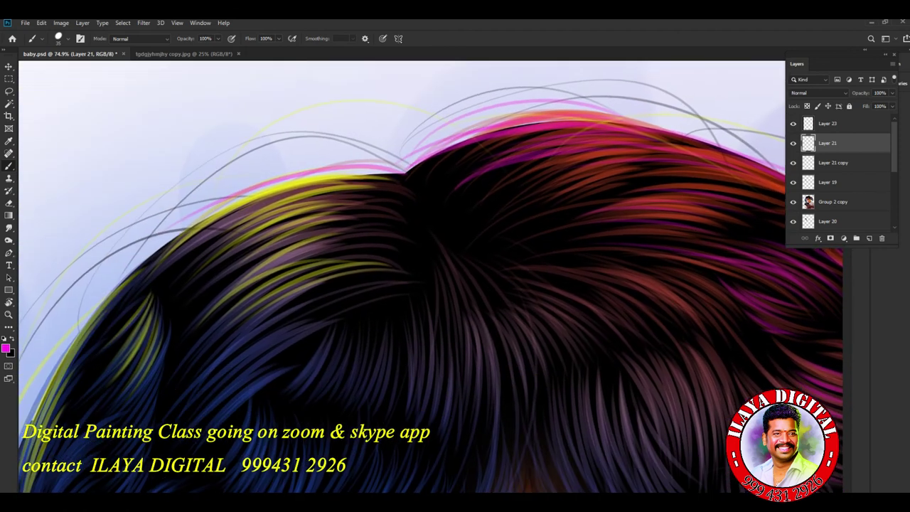
- Set the foreground colour to yellow d3d511 and paint highlight strokes over the hair
click(6, 348)
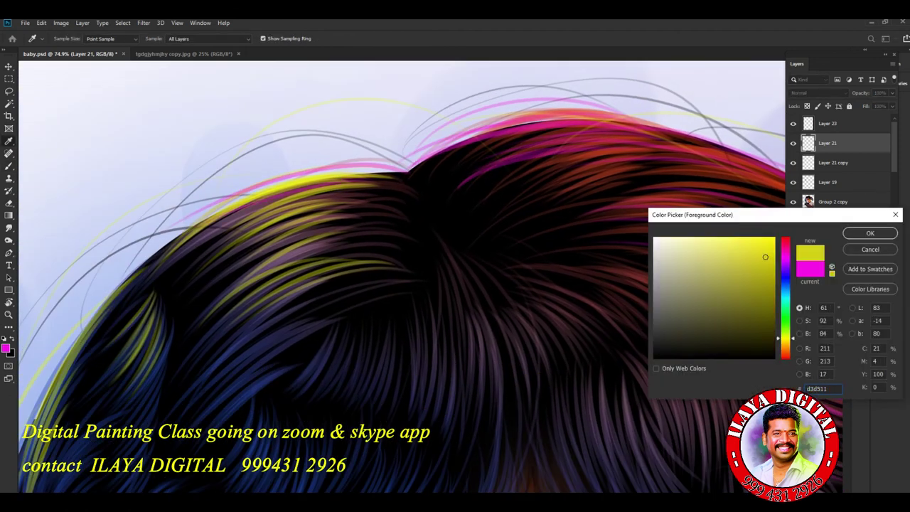
key(Return)
drag(163, 249, 356, 199)
drag(186, 238, 408, 207)
mouse_move(233, 240)
mouse_down()
mouse_move(488, 226)
mouse_move(674, 374)
mouse_move(302, 210)
mouse_up()
- Paint yellow highlight strokes through the crown hair on the reddish side of the parting
drag(408, 259, 601, 294)
drag(445, 271, 617, 322)
mouse_move(462, 323)
mouse_down()
mouse_move(543, 402)
mouse_move(417, 185)
mouse_move(511, 302)
mouse_up()
drag(402, 178, 479, 426)
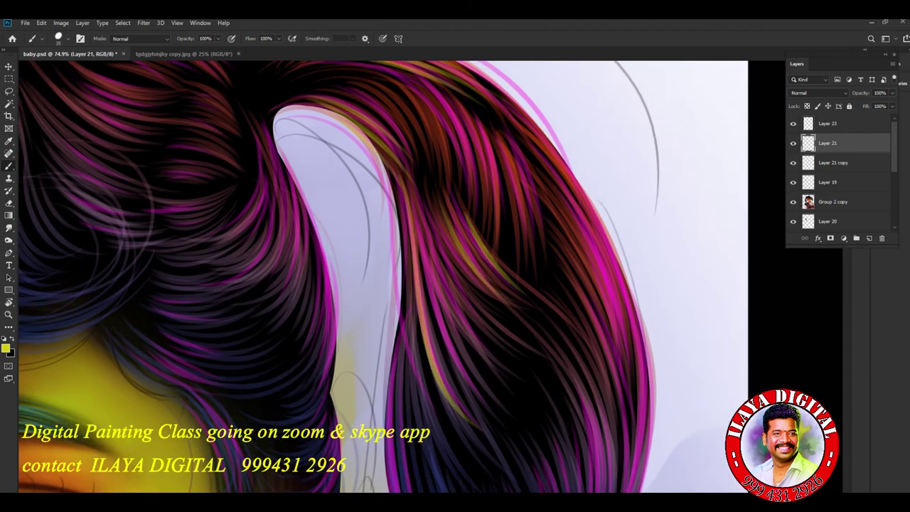
- Paint yellow highlight strokes along the outer edge, top and inner strands of the large ponytail beside the gap
drag(497, 93, 647, 434)
mouse_move(610, 245)
mouse_down()
mouse_move(644, 452)
mouse_move(584, 214)
mouse_up()
drag(349, 242, 562, 466)
drag(356, 288, 466, 444)
drag(375, 366, 462, 448)
drag(604, 217, 569, 320)
drag(562, 182, 539, 270)
mouse_move(377, 113)
mouse_down()
mouse_move(392, 324)
mouse_move(381, 324)
mouse_up()
drag(349, 92, 341, 284)
drag(370, 110, 405, 312)
- Paint yellow highlight strokes down the ponytail's lower strands, around its curl and into the thin tail tip
drag(498, 355, 409, 138)
drag(455, 306, 413, 409)
mouse_move(404, 322)
mouse_down()
mouse_move(391, 343)
mouse_move(384, 426)
mouse_up()
mouse_move(420, 359)
mouse_down()
mouse_move(455, 452)
mouse_move(425, 406)
mouse_up()
mouse_move(498, 160)
mouse_down()
mouse_move(560, 263)
mouse_move(533, 260)
mouse_up()
mouse_move(469, 149)
mouse_down()
mouse_move(535, 208)
mouse_move(569, 269)
mouse_up()
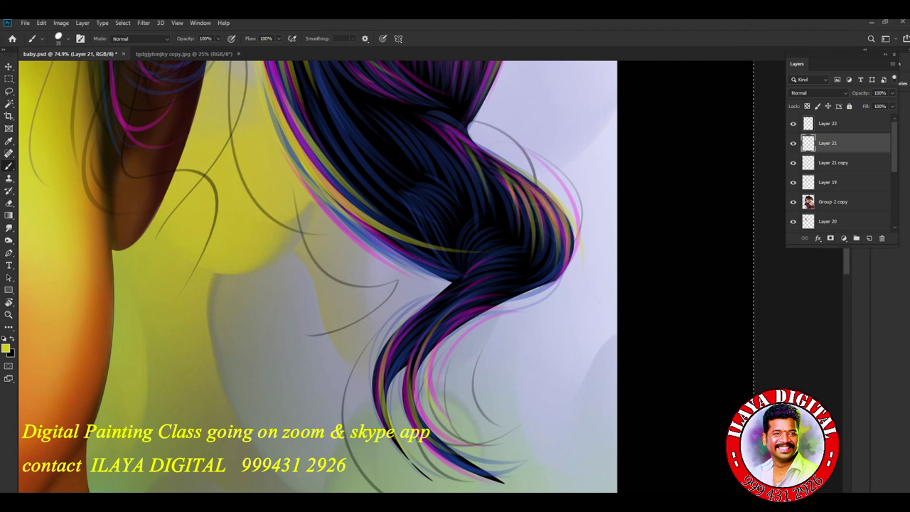
drag(514, 261, 390, 355)
drag(451, 327, 395, 368)
drag(391, 334, 381, 431)
scroll(317, 277, down, 3)
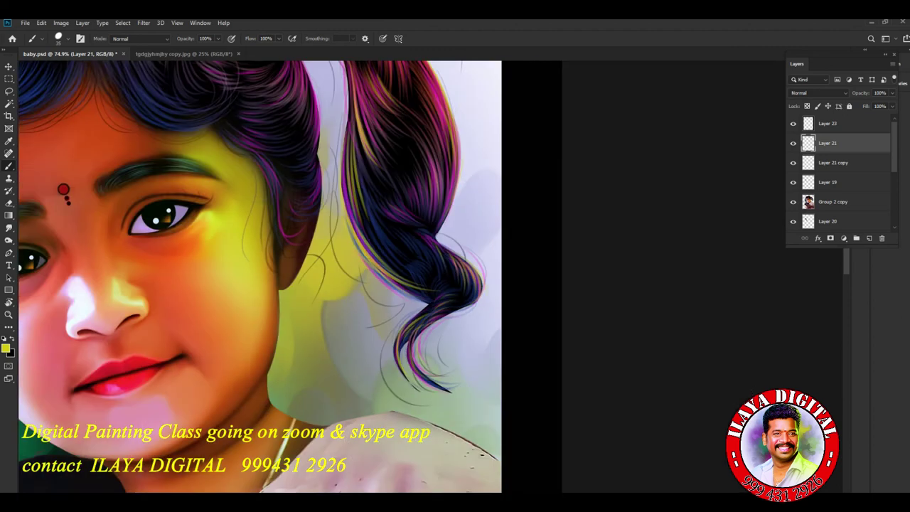
- Rotate the canvas and paint yellow highlight strokes on the hair around the ear, the temple and the adjoining gap edge
scroll(318, 276, up, 4)
scroll(334, 270, up, 5)
key(r)
mouse_move(334, 270)
mouse_down()
mouse_move(370, 334)
mouse_move(454, 356)
mouse_move(498, 341)
mouse_move(455, 370)
mouse_up()
key(b)
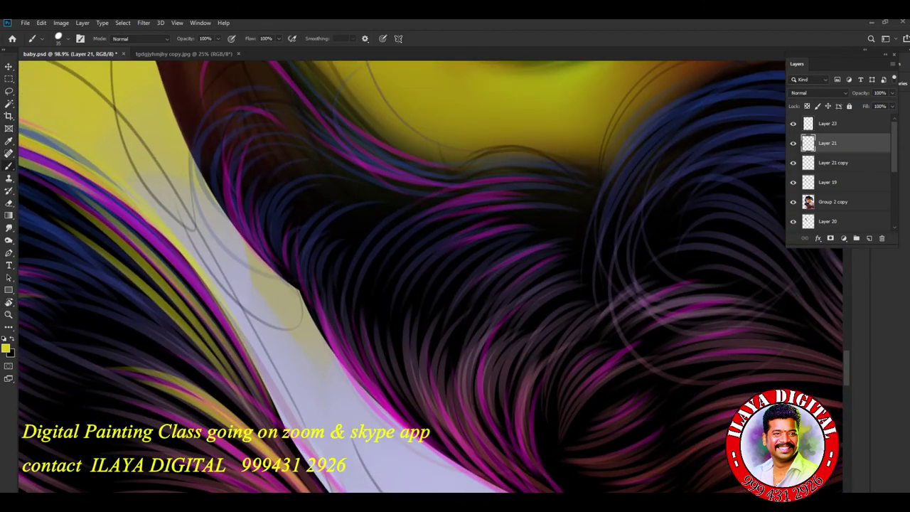
drag(251, 206, 295, 287)
drag(305, 249, 335, 364)
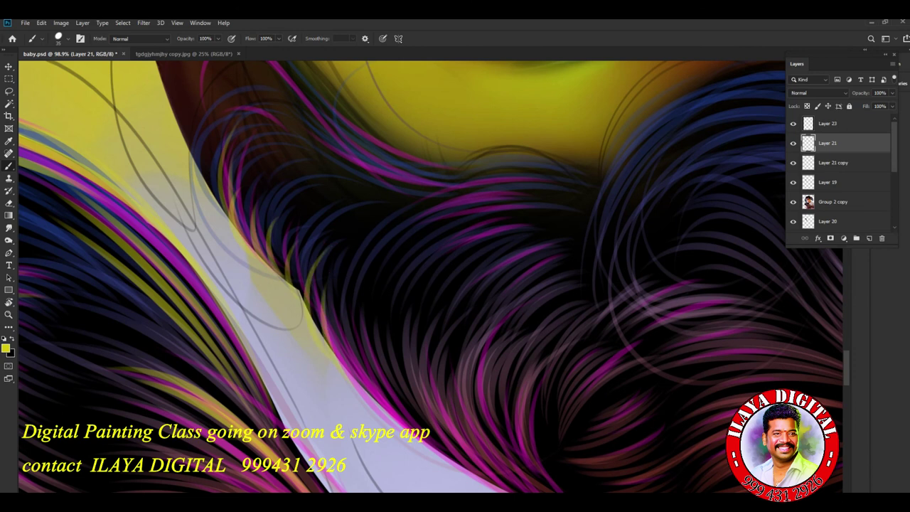
drag(331, 316, 412, 427)
drag(197, 91, 263, 205)
drag(221, 134, 243, 209)
drag(291, 123, 427, 186)
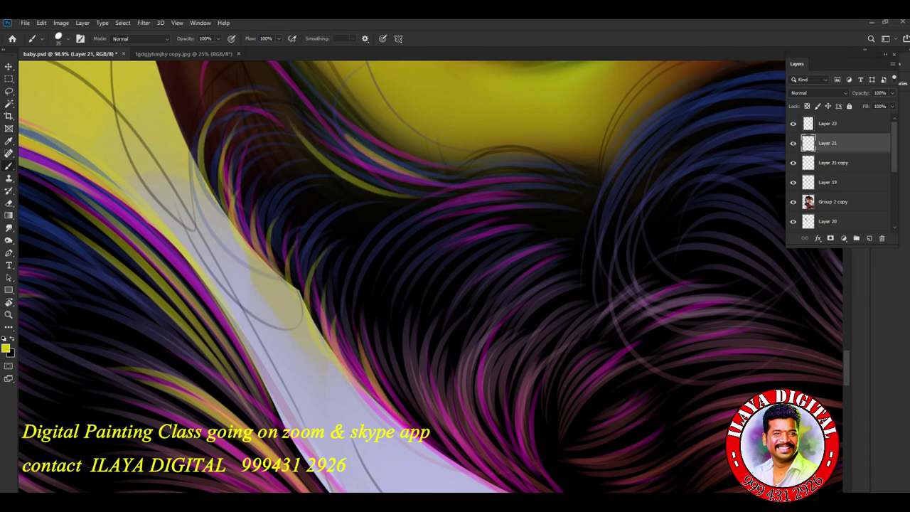
key(ctrl+alt+l)
drag(121, 199, 263, 389)
mouse_move(308, 142)
mouse_down()
mouse_move(397, 193)
mouse_move(418, 188)
mouse_up()
- Paint yellow highlight strokes with a 25 px brush on the hair gathered at the ponytail base and along the head's outer edge
scroll(431, 276, down, 3)
scroll(430, 277, right, 2)
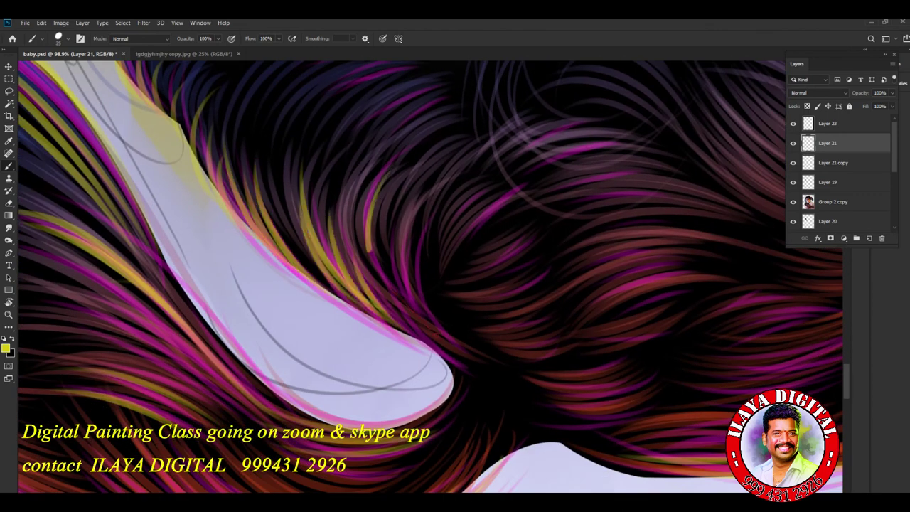
scroll(370, 285, down, 2)
scroll(369, 284, right, 2)
mouse_move(340, 186)
mouse_down()
mouse_move(442, 209)
mouse_move(440, 199)
mouse_up()
drag(346, 150, 452, 174)
drag(325, 135, 351, 144)
drag(384, 215, 499, 227)
drag(387, 230, 474, 236)
drag(401, 240, 496, 255)
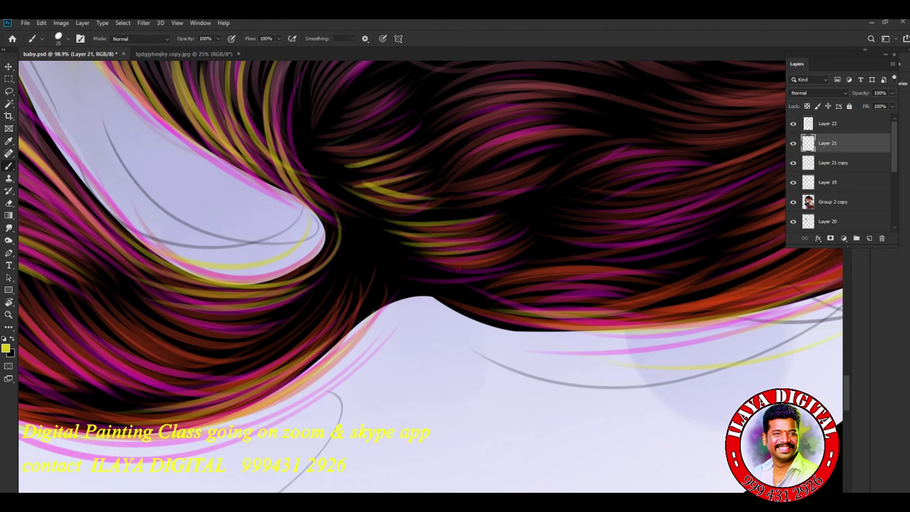
drag(455, 317, 629, 347)
drag(462, 297, 714, 322)
- Paint yellow highlight strokes on the hair falling from the parting and across the upper fringe strands
scroll(431, 277, down, 5)
scroll(284, 284, up, 5)
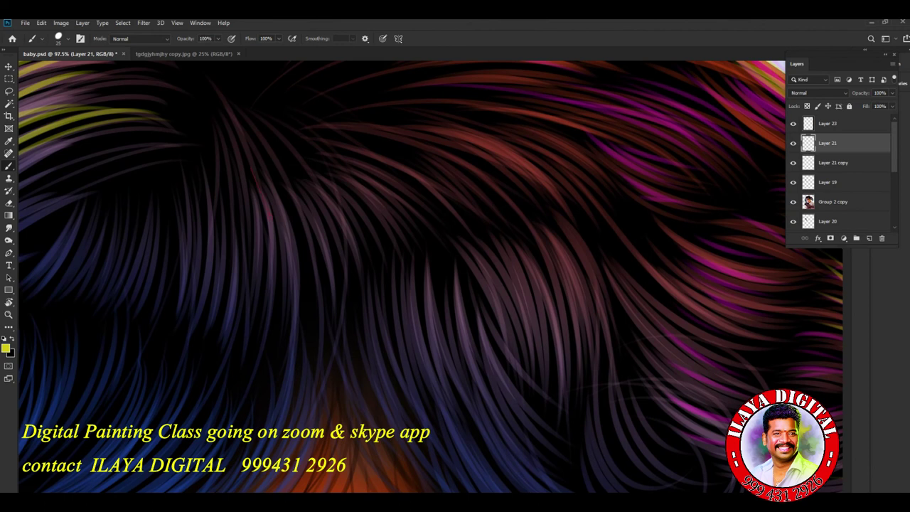
drag(260, 182, 269, 249)
drag(242, 187, 234, 284)
drag(215, 193, 208, 315)
drag(226, 106, 283, 320)
drag(250, 143, 293, 305)
drag(359, 141, 434, 162)
drag(370, 146, 458, 181)
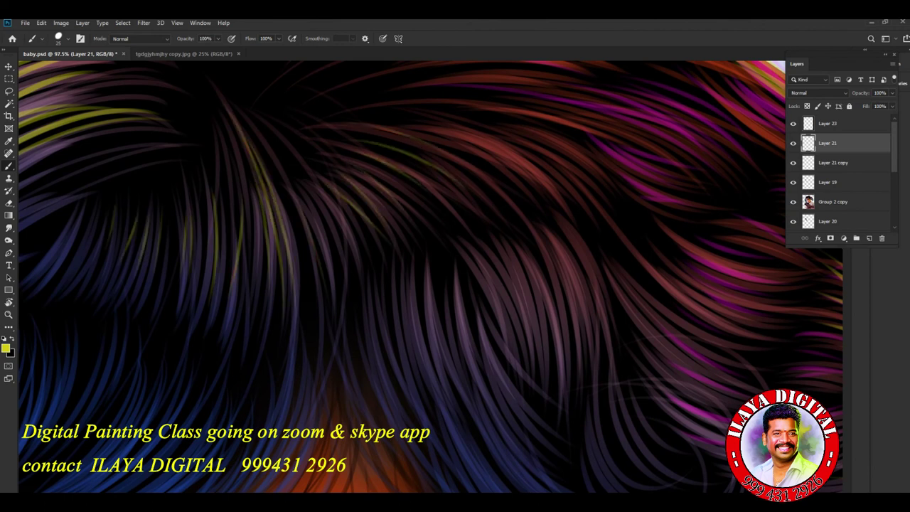
drag(481, 122, 525, 161)
drag(544, 121, 595, 152)
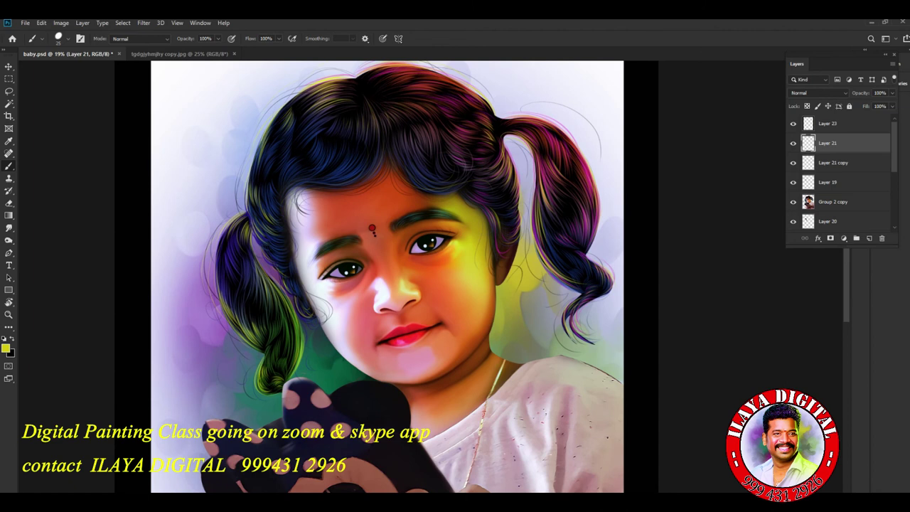
- Group all the painting layers from Layer 21 down to the one just above Group 2
scroll(391, 277, up, 5)
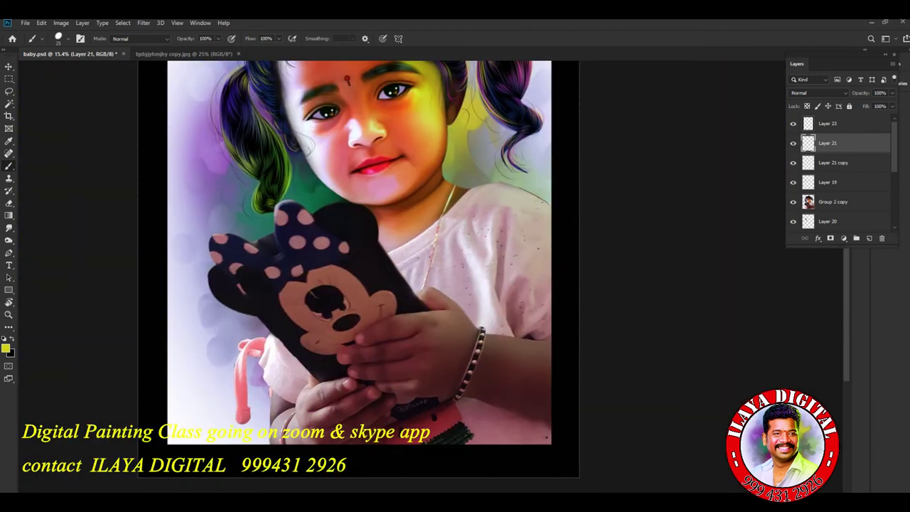
scroll(412, 334, up, 4)
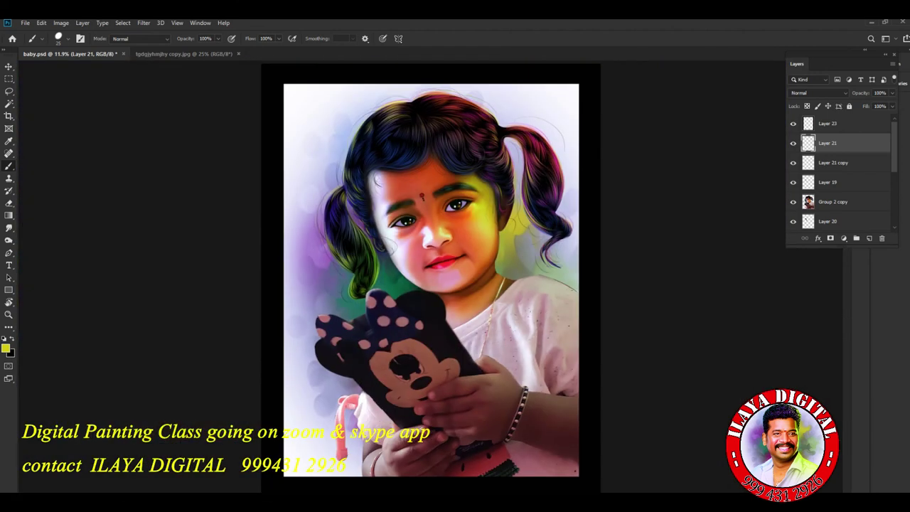
key(shift+alt+bracketleft)
key(shift+alt+bracketleft)
key(shift+alt+bracketleft)
key(shift+alt+bracketleft)
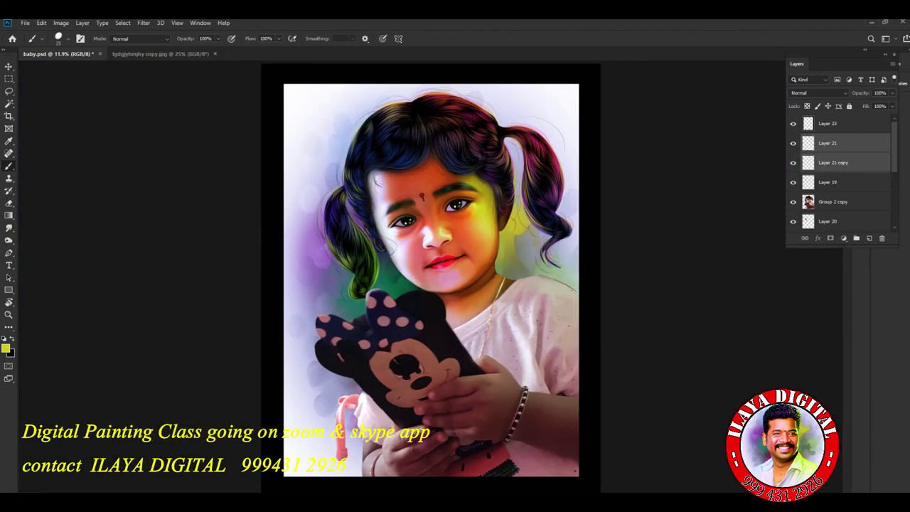
scroll(842, 171, up, 1)
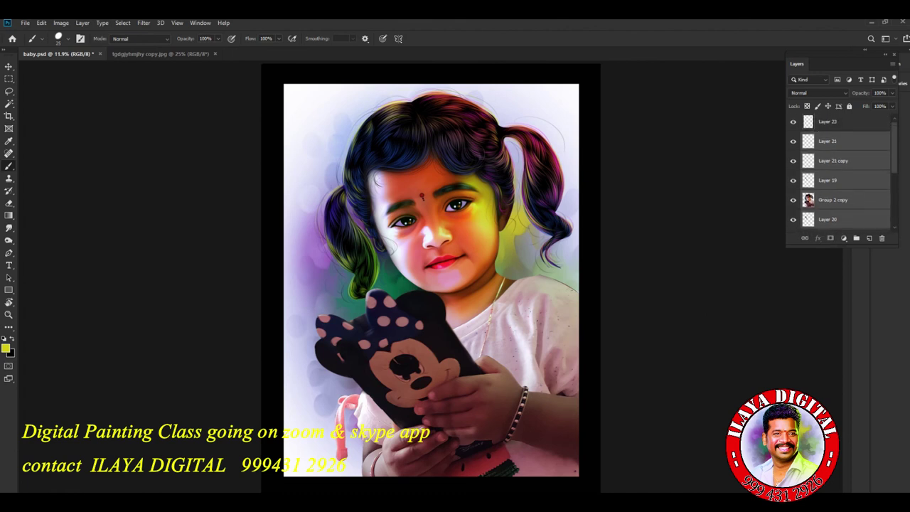
key(ctrl+g)
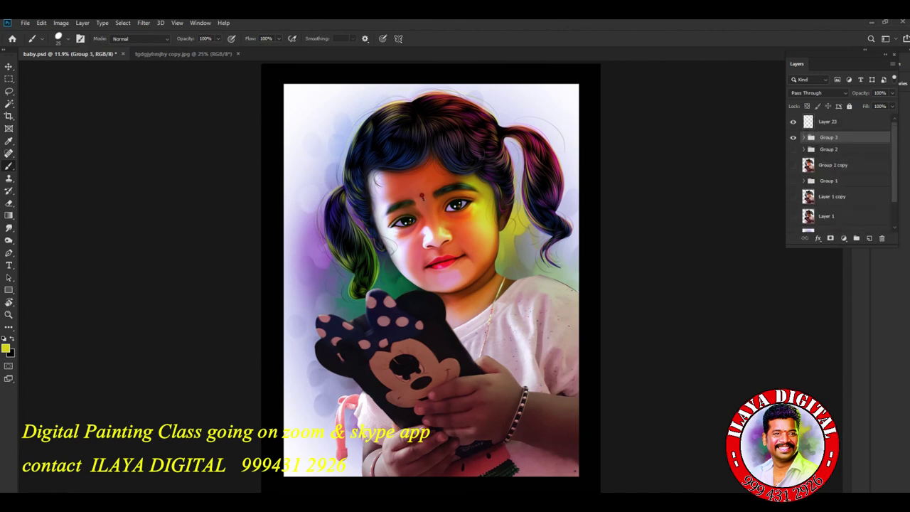
- Duplicate Group 3, merge the copy into a single layer and hide the original group
key(ctrl+j)
key(ctrl+e)
key(ctrl+comma)
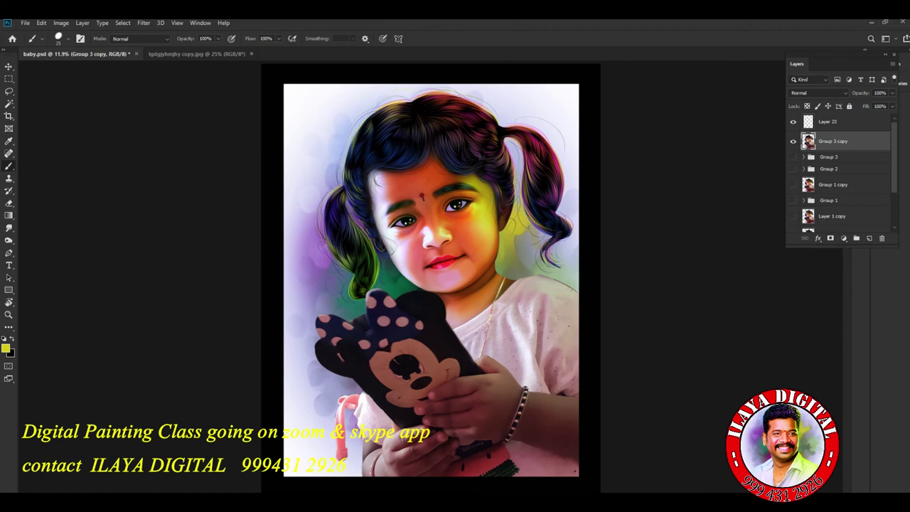
- Make Layer 1 visible beneath the painting, hiding Group 3 copy briefly and showing it again
click(794, 141)
scroll(843, 178, down, 3)
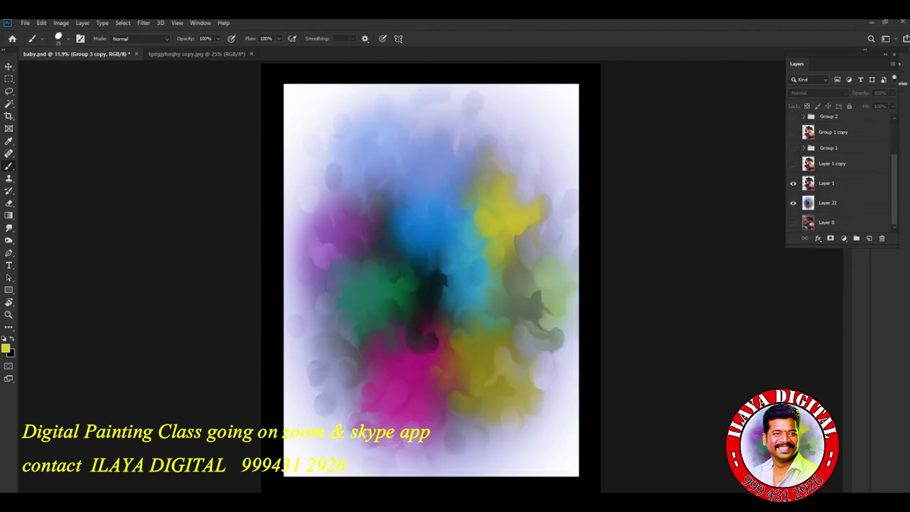
key(ctrl+z)
key(ctrl+z)
key(ctrl+z)
key(ctrl+z)
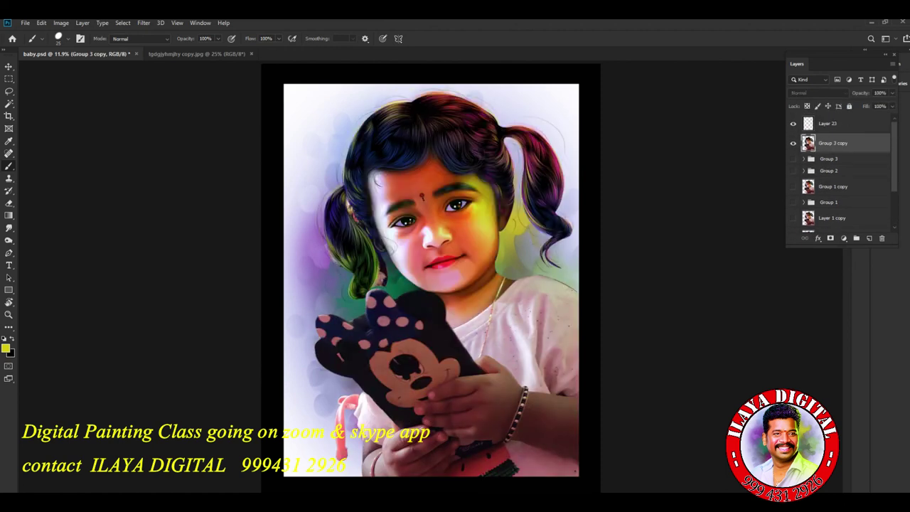
- Select the Smudge tool and set its brush size to 500 px
scroll(452, 225, up, 5)
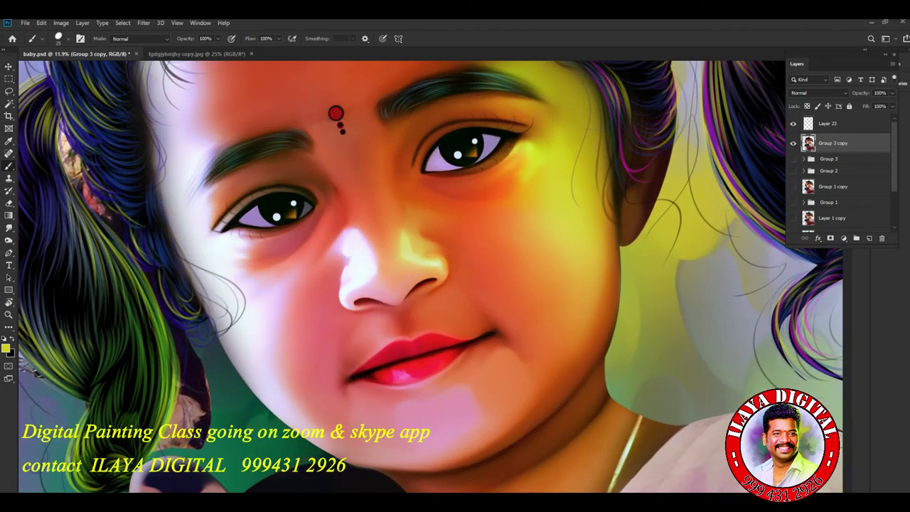
scroll(433, 277, down, 10)
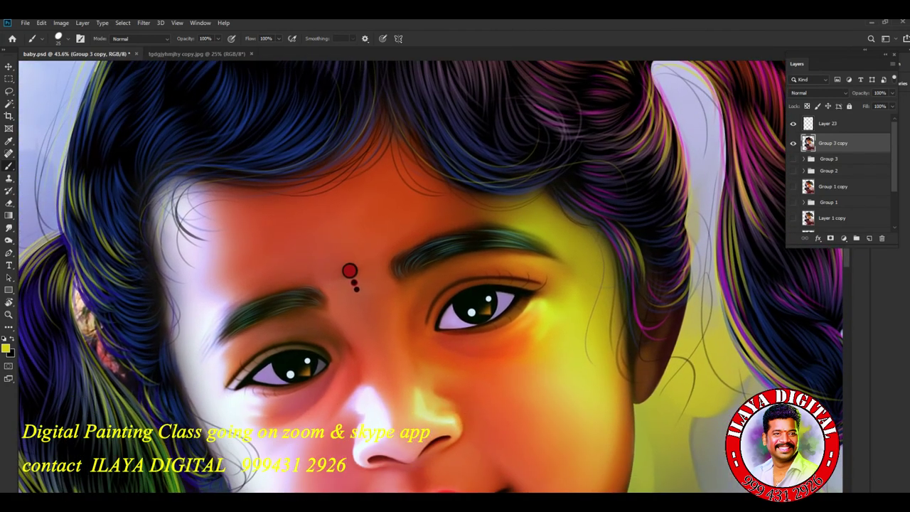
scroll(407, 276, down, 4)
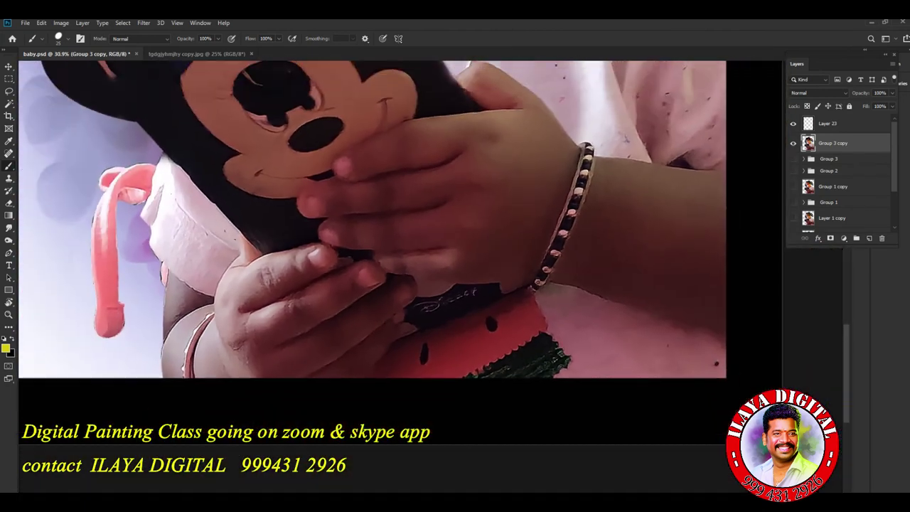
click(8, 302)
right_click(172, 115)
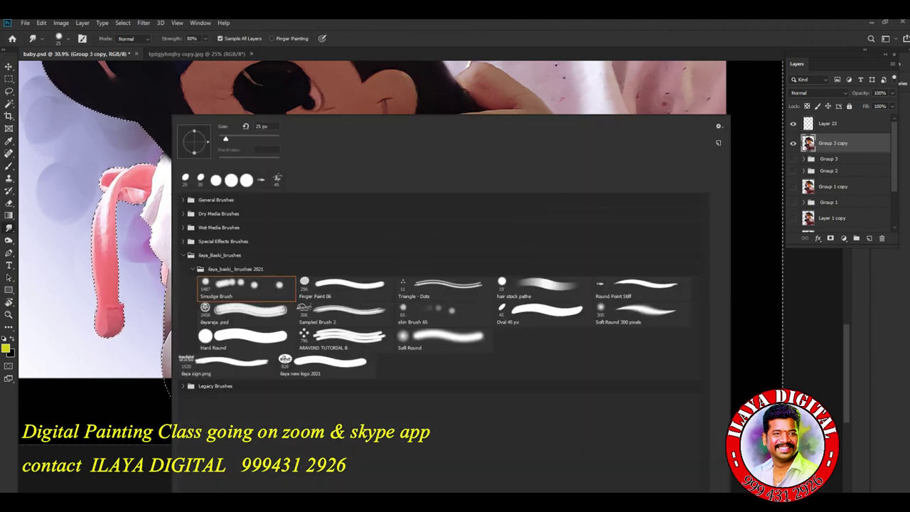
key(Escape)
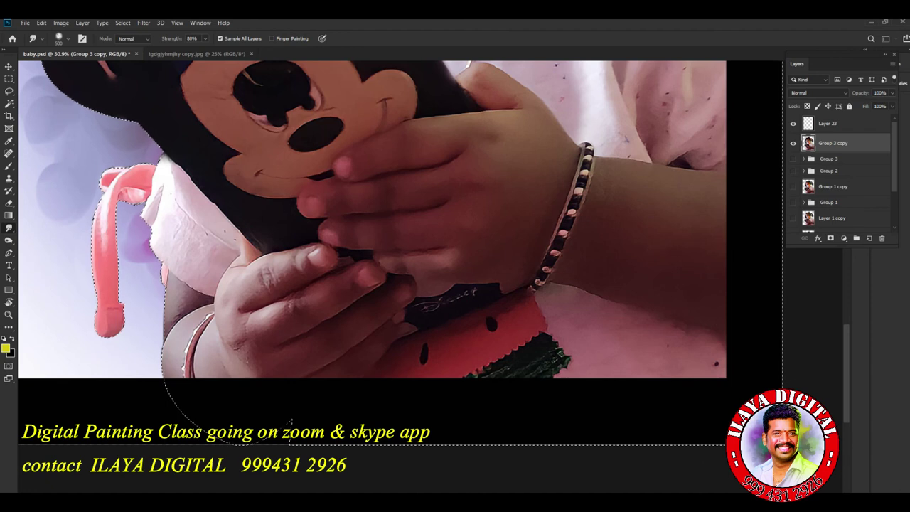
key(ctrl+0)
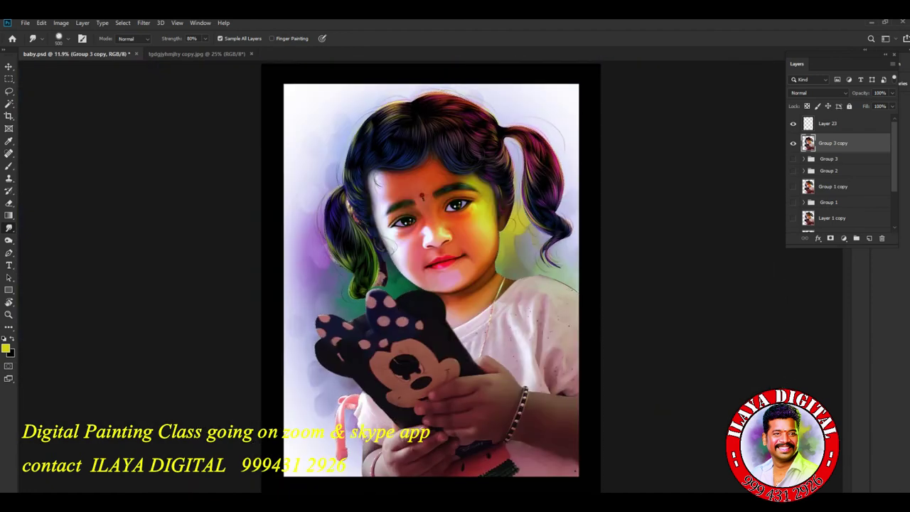
- Toggle Group 3 copy's visibility repeatedly to compare the painted face and hair with the original photo
key(ctrl+comma)
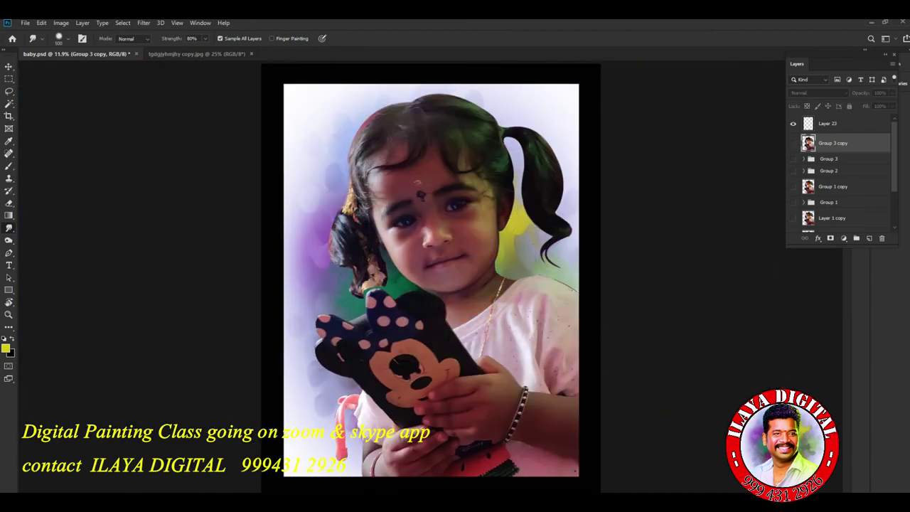
scroll(503, 233, up, 5)
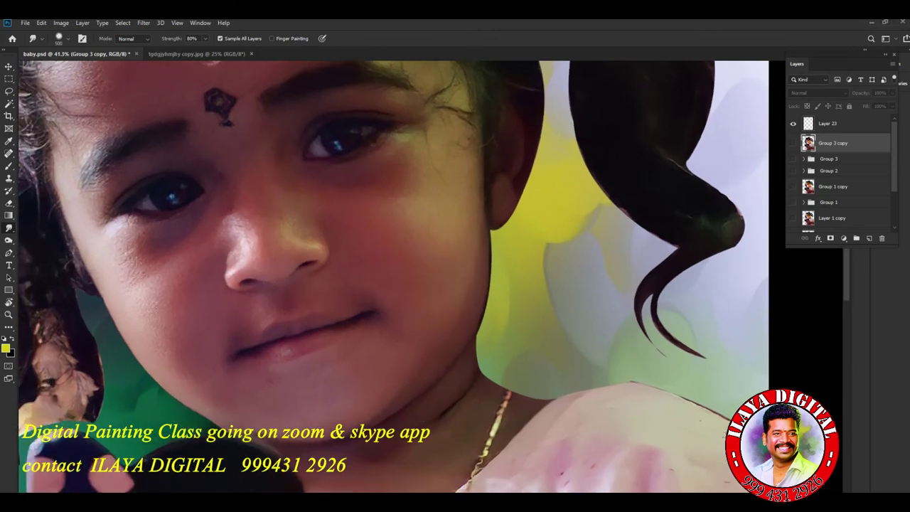
drag(211, 63, 270, 90)
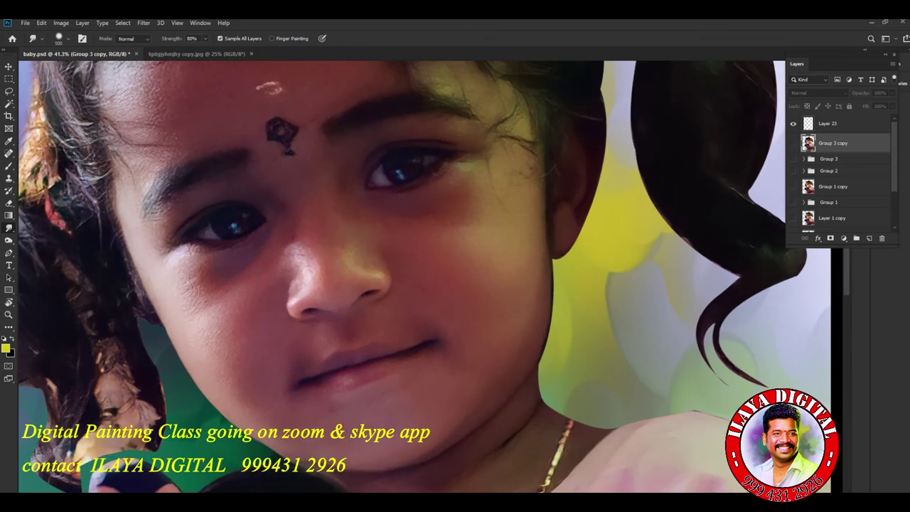
key(ctrl+comma)
key(ctrl+comma)
key(ctrl+comma)
key(ctrl+comma)
key(ctrl+comma)
key(ctrl+comma)
key(ctrl+comma)
scroll(483, 291, down, 3)
scroll(459, 217, down, 4)
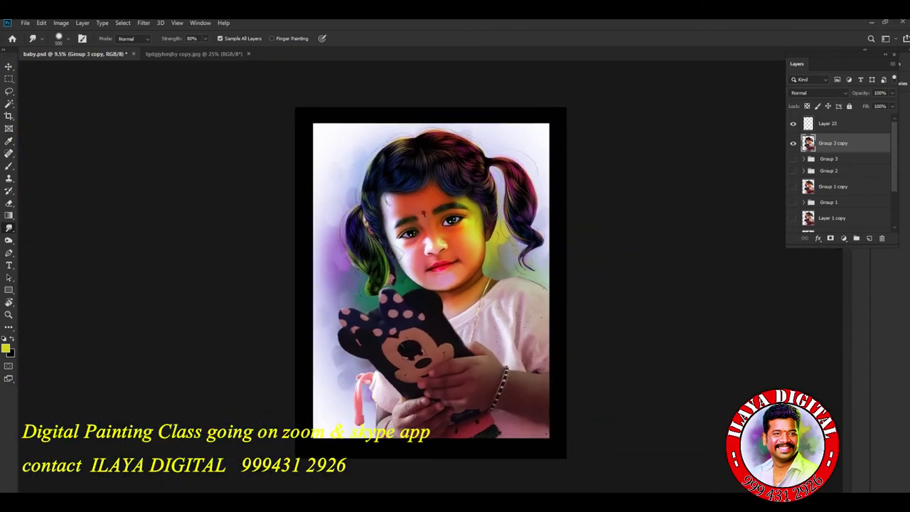
- Duplicate the background Layer 22 and move the copy up the layer stack to just above Group 3 copy
key(alt+bracketleft)
key(alt+bracketleft)
key(alt+bracketleft)
key(alt+bracketleft)
key(alt+bracketleft)
key(alt+bracketleft)
key(alt+bracketleft)
key(ctrl+j)
key(ctrl+bracketright)
key(ctrl+bracketright)
key(ctrl+bracketright)
key(ctrl+bracketright)
key(ctrl+bracketright)
key(ctrl+bracketright)
key(ctrl+bracketright)
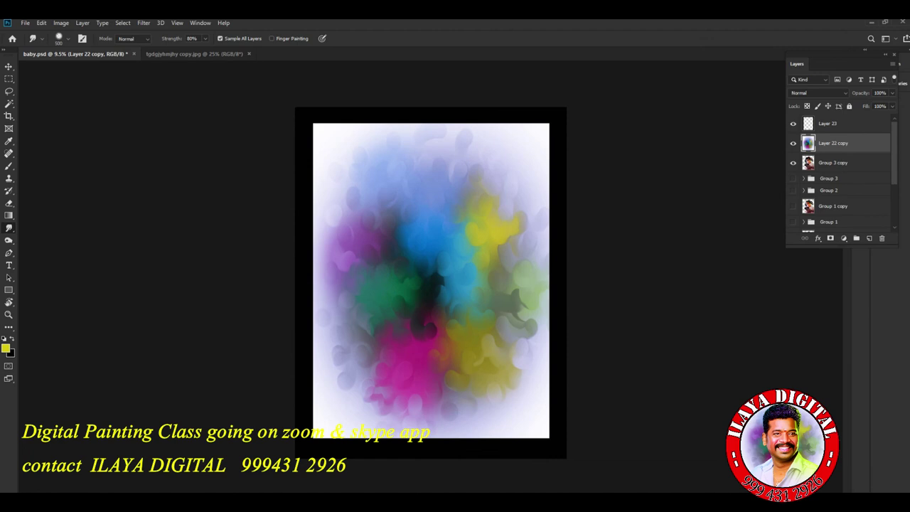
- Erase Layer 22 copy over the child with a soft 2700 px Eraser at 90% opacity, keeping paint along the lower edge
key(e)
key(ctrl+plus)
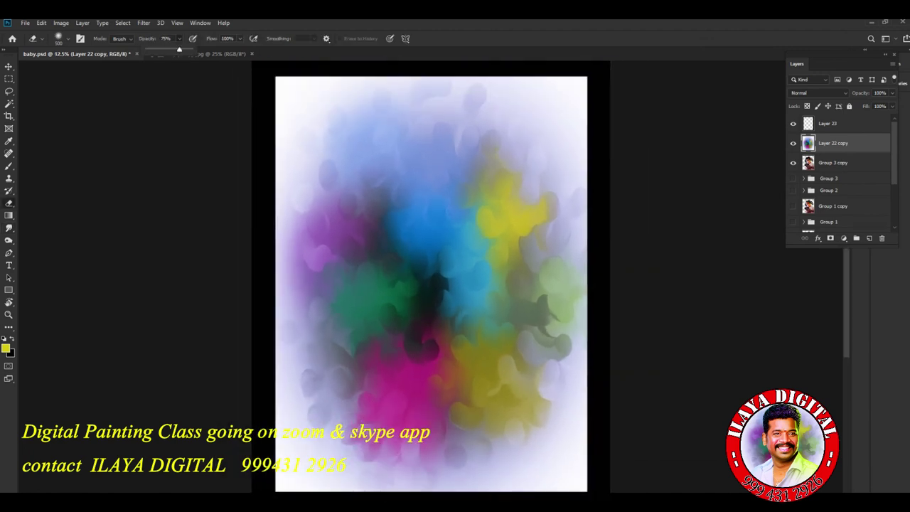
key(F5)
key(F5)
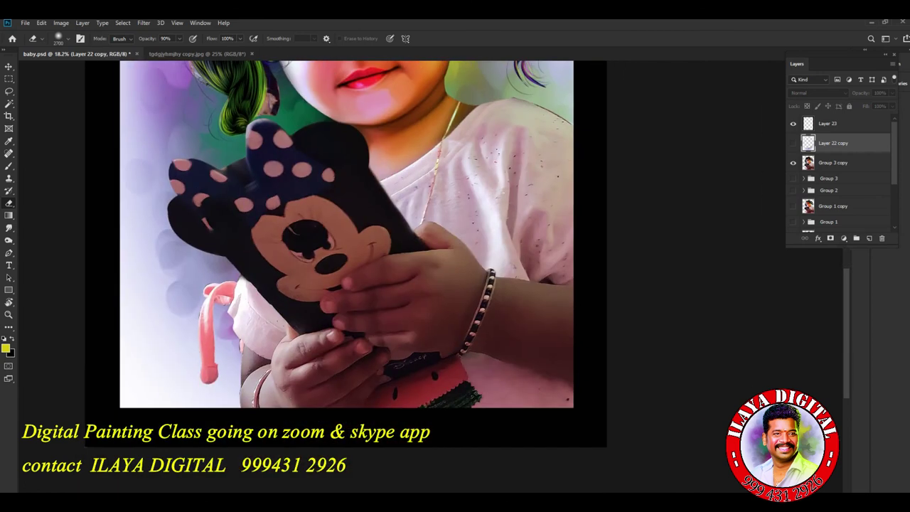
mouse_move(243, 344)
mouse_down()
mouse_move(241, 371)
mouse_move(359, 413)
mouse_move(393, 361)
mouse_move(441, 348)
mouse_move(578, 389)
mouse_move(552, 284)
mouse_move(495, 277)
mouse_move(450, 234)
mouse_move(384, 256)
mouse_move(324, 315)
mouse_move(383, 348)
mouse_move(290, 330)
mouse_move(276, 355)
mouse_move(243, 347)
mouse_up()
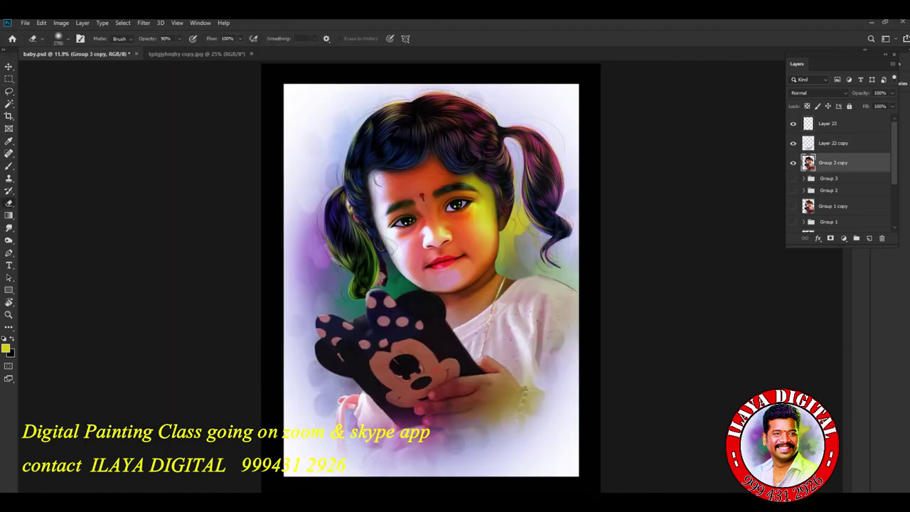
- Select Layer 22 copy and erase more of its paint over the hands and bracelet
click(833, 143)
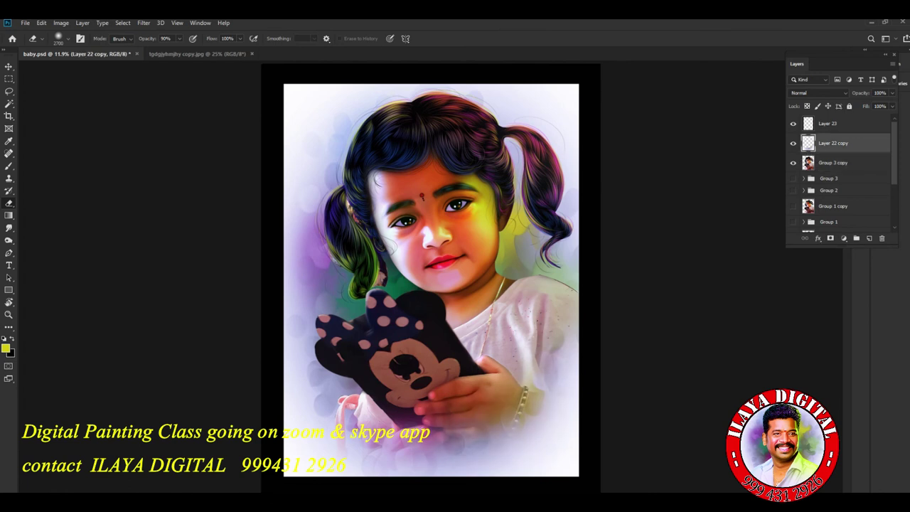
key(ctrl+z)
key(ctrl+z)
key(v)
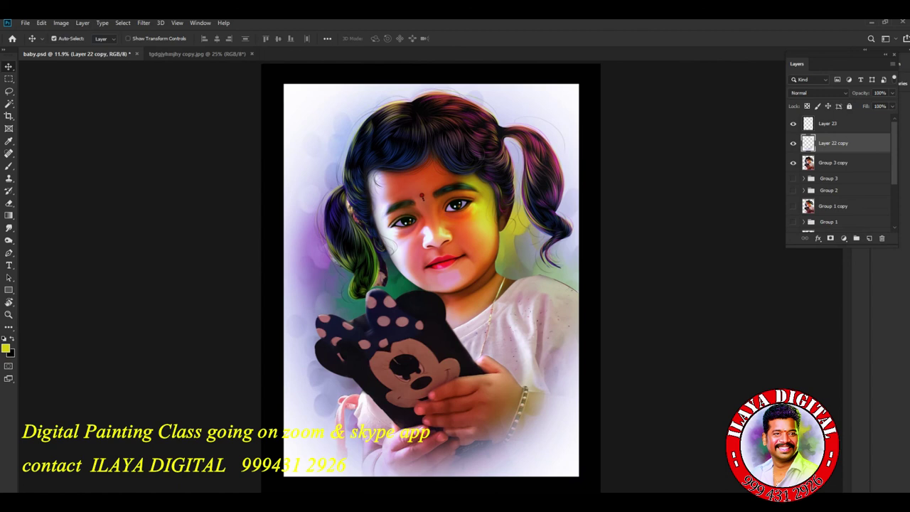
- Stamp the signature logo in black on Layer 22 copy with the "ilaya new logo 2021" brush at 1200 px, in the painting's lower-right corner
click(794, 162)
key(b)
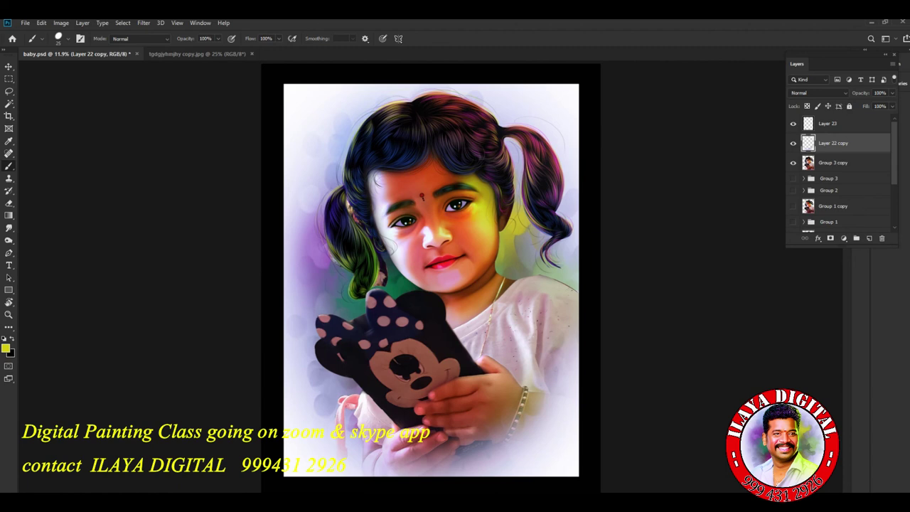
key(x)
right_click(21, 341)
right_click(358, 115)
click(510, 362)
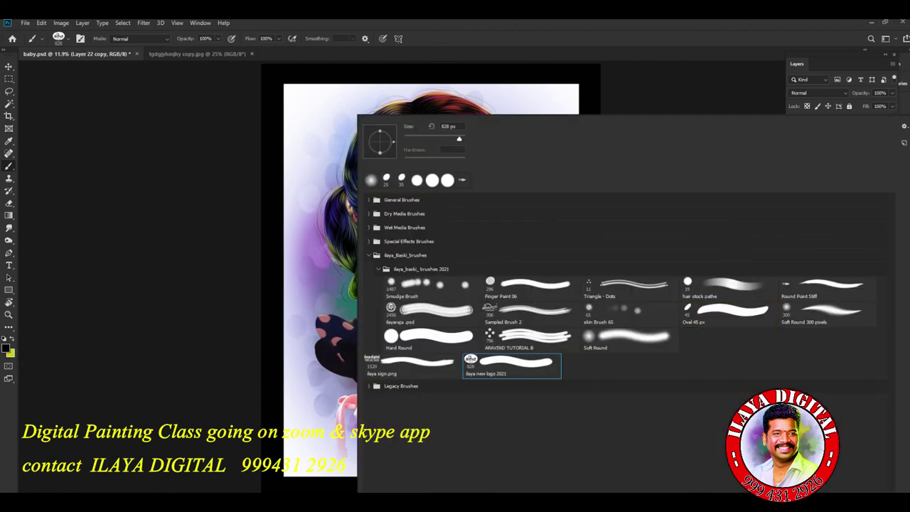
key(Return)
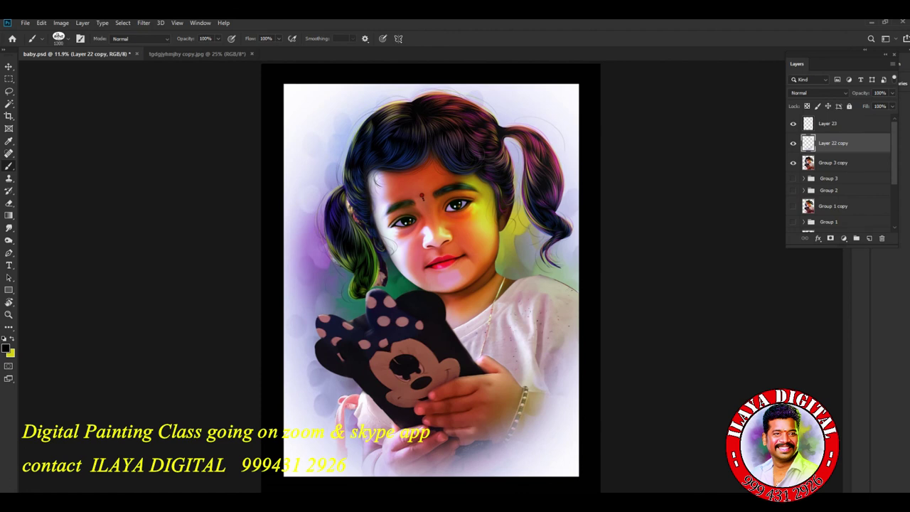
click(533, 446)
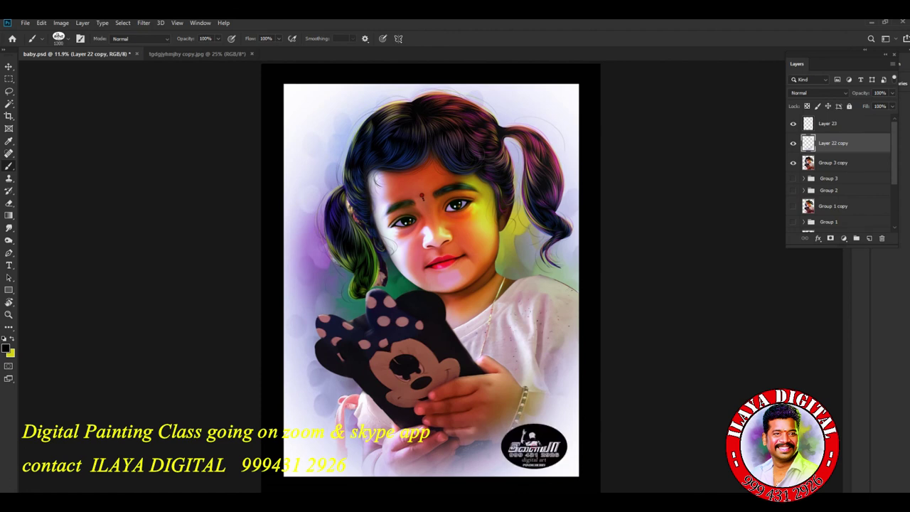
- Examine the stamped logo up close and its placement within the whole painting
scroll(534, 446, up, 5)
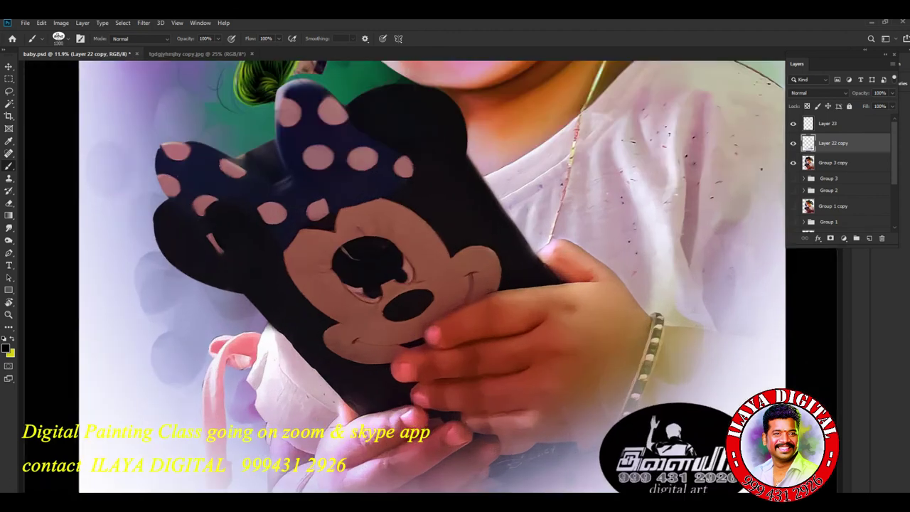
scroll(534, 446, down, 6)
scroll(639, 284, up, 6)
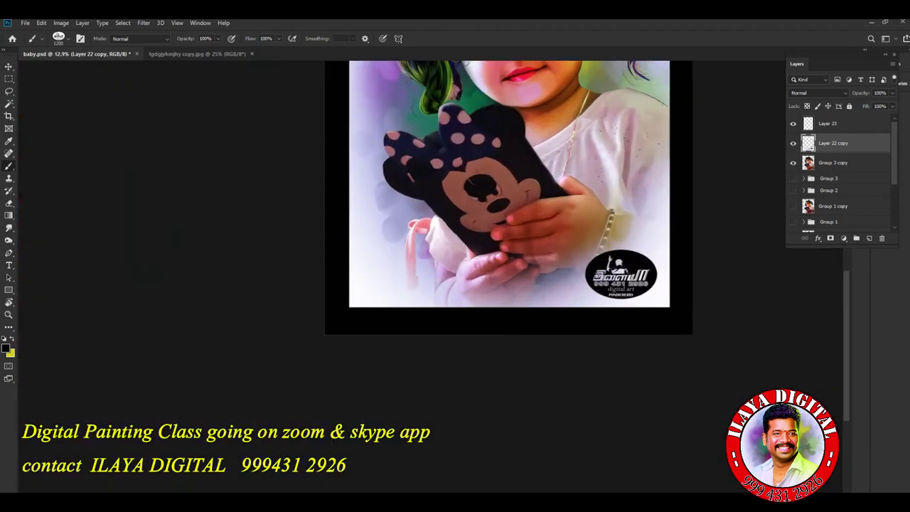
scroll(640, 285, down, 6)
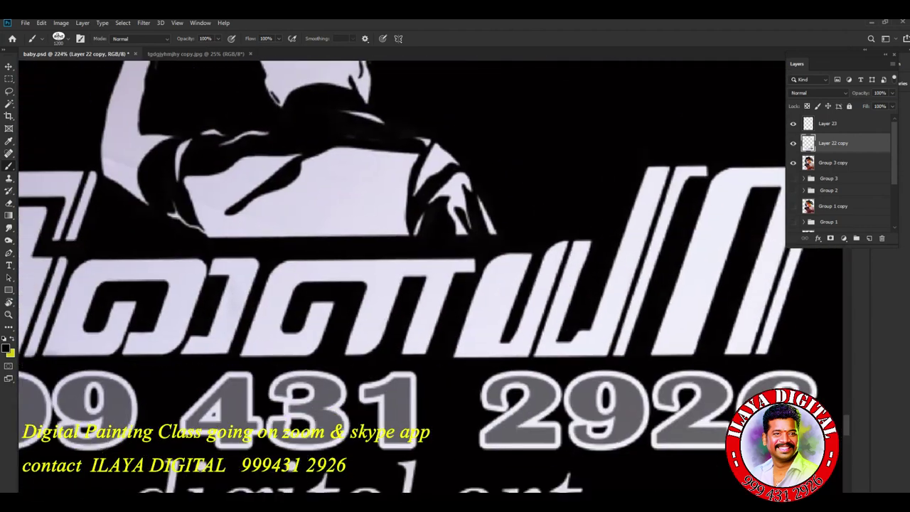
scroll(612, 213, up, 2)
scroll(611, 213, down, 10)
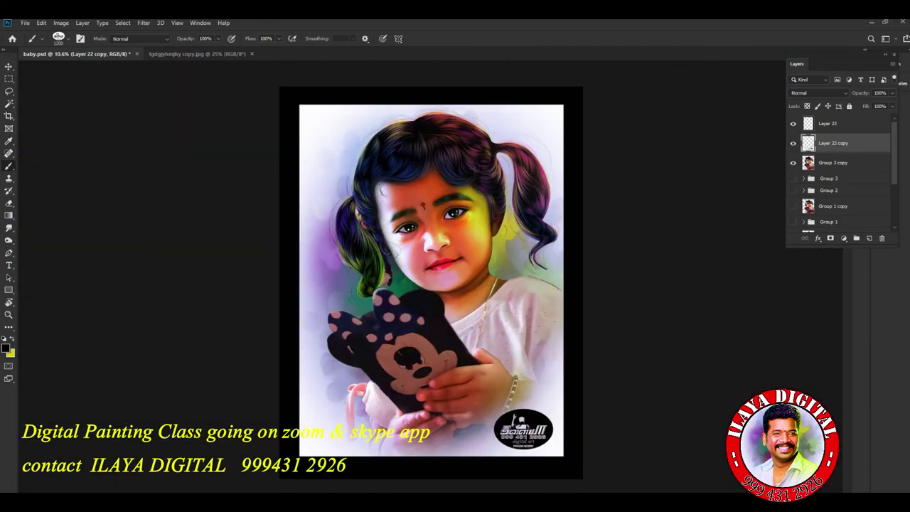